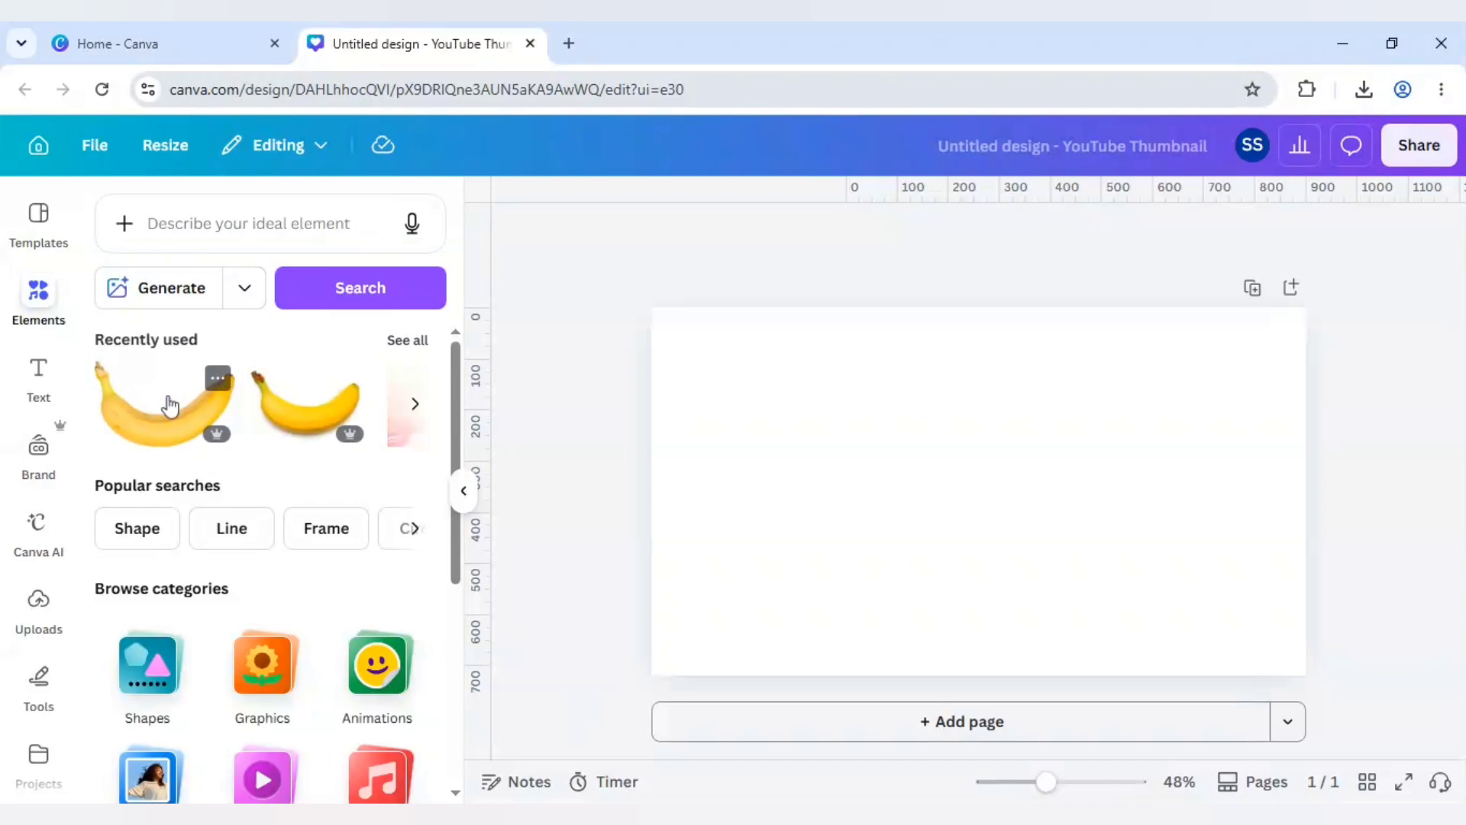
Check the details of the recently used "Yellow Banana on White Background" image and add that image to the blank page.
click(217, 378)
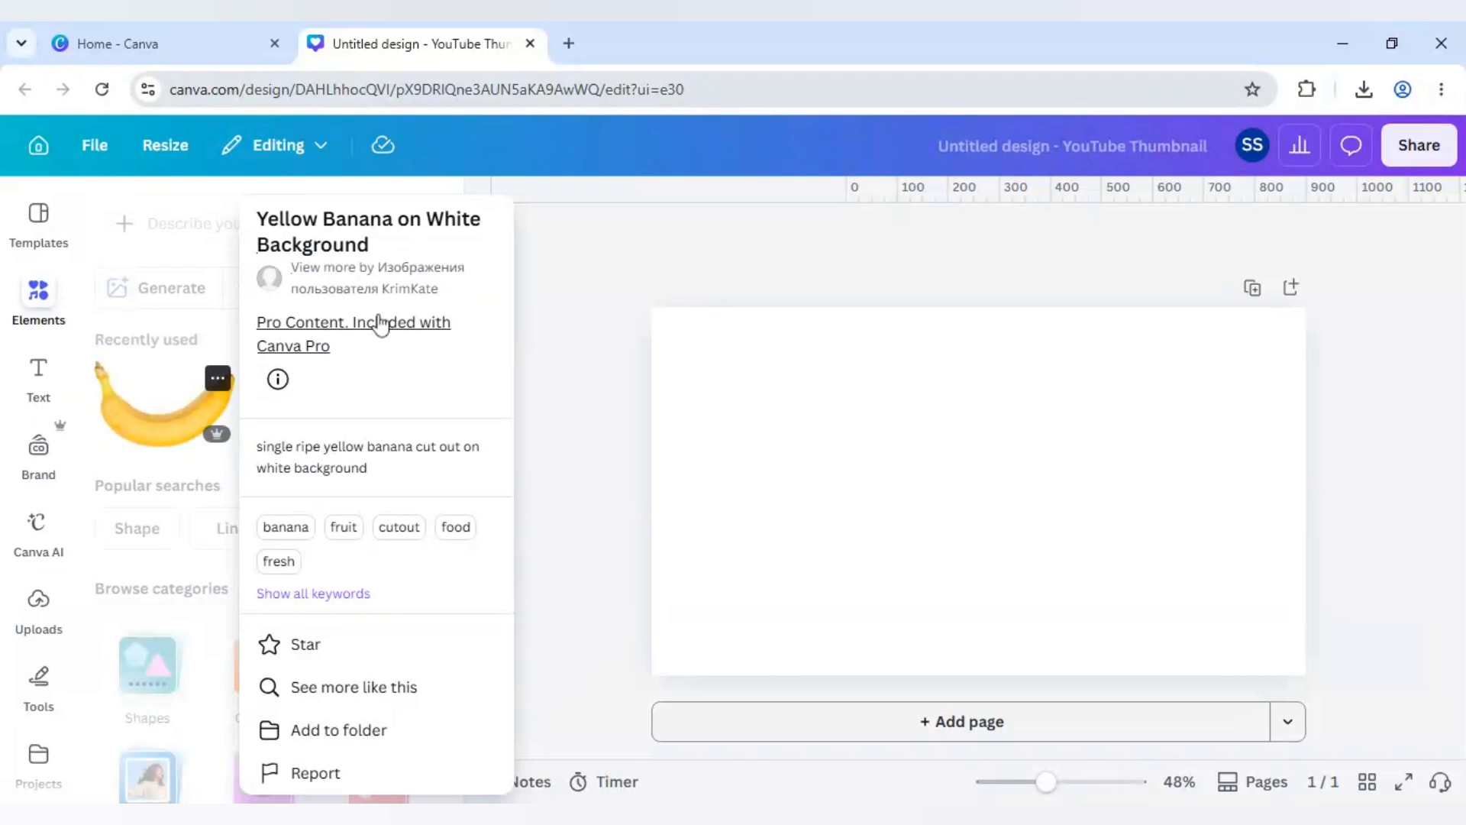
click(211, 336)
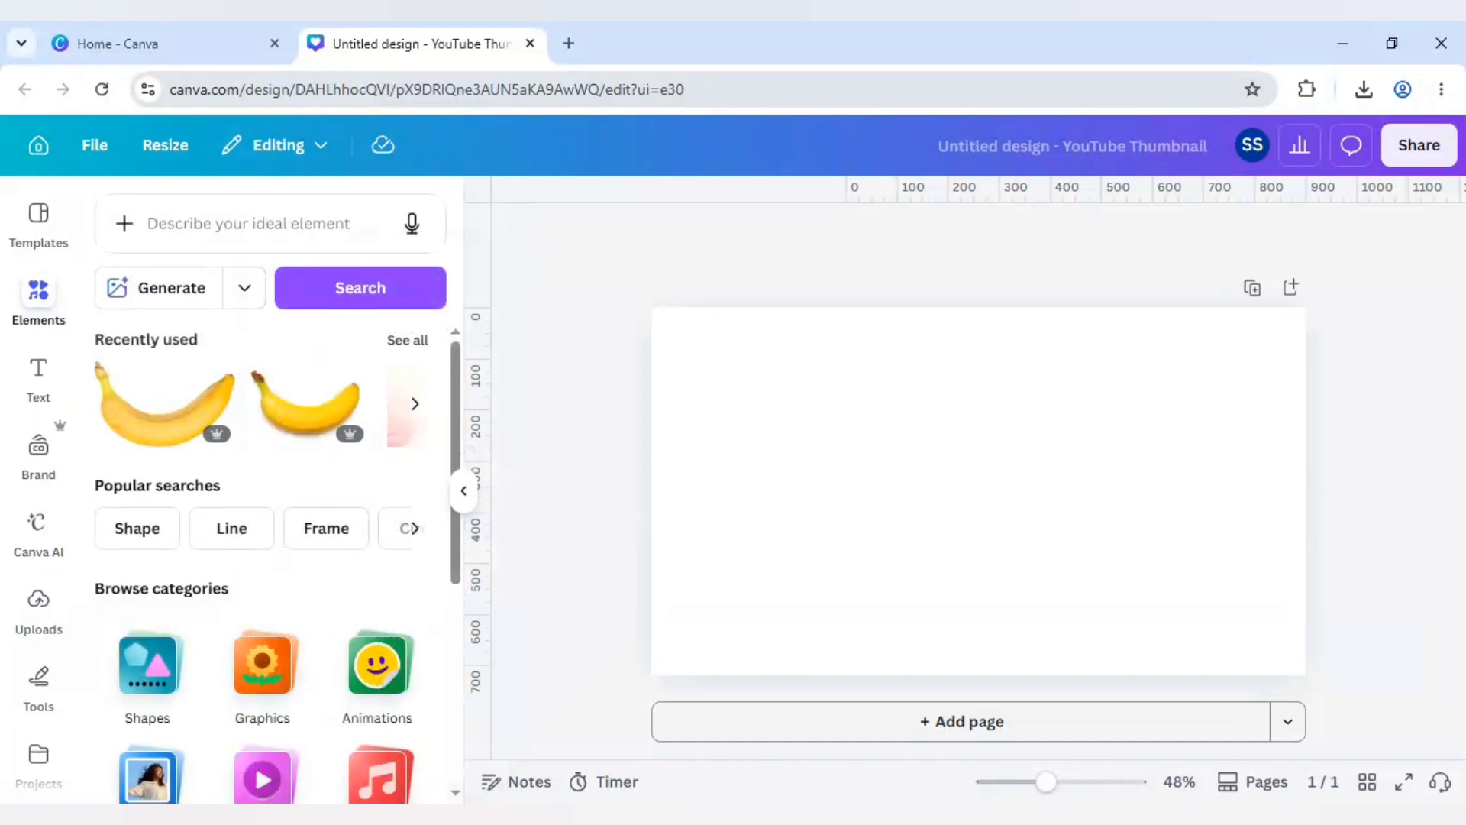
click(158, 418)
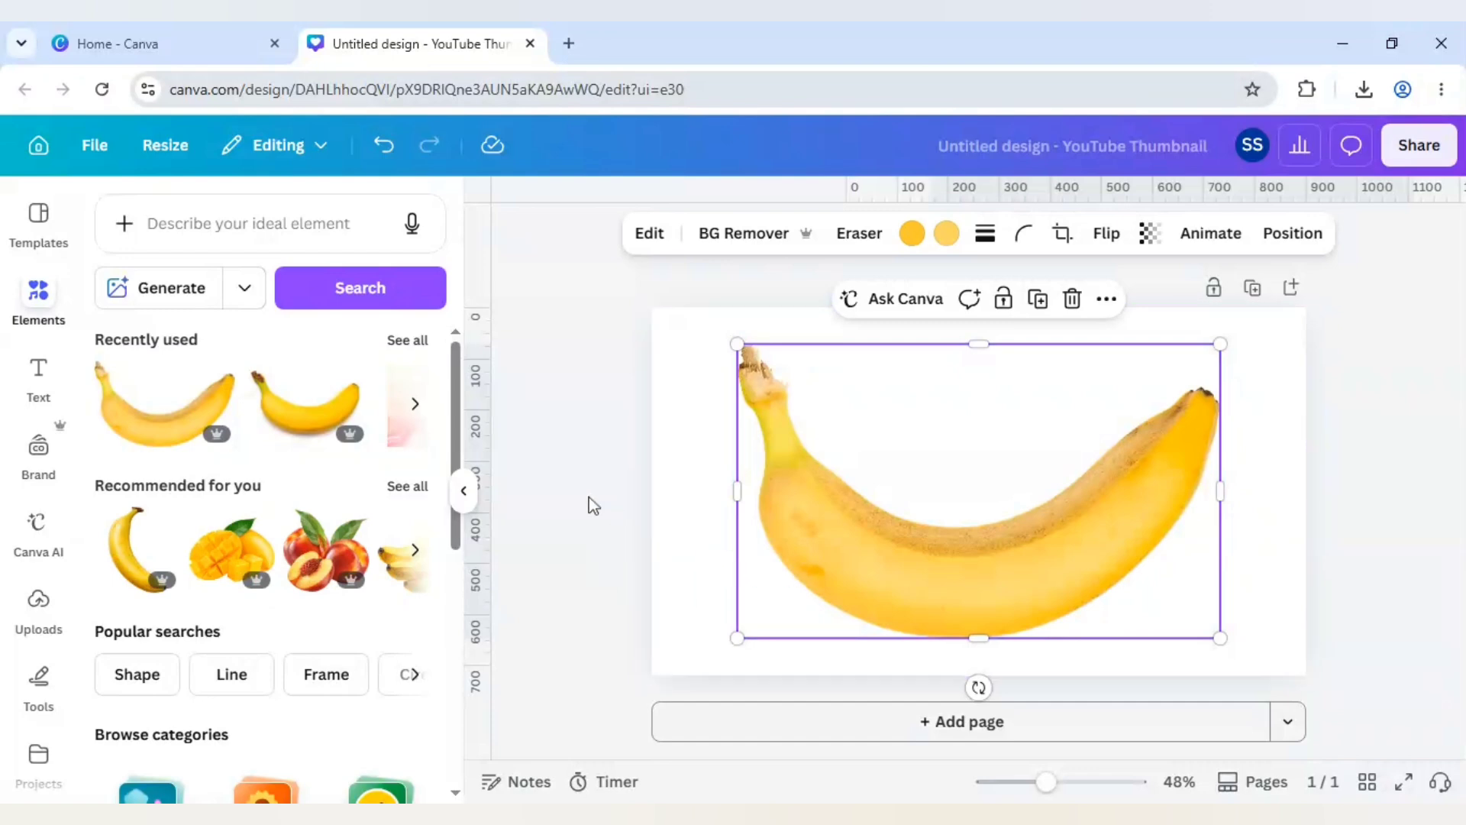
Search the Canva apps for "typecraft" and open the TypeCraft app.
click(50, 386)
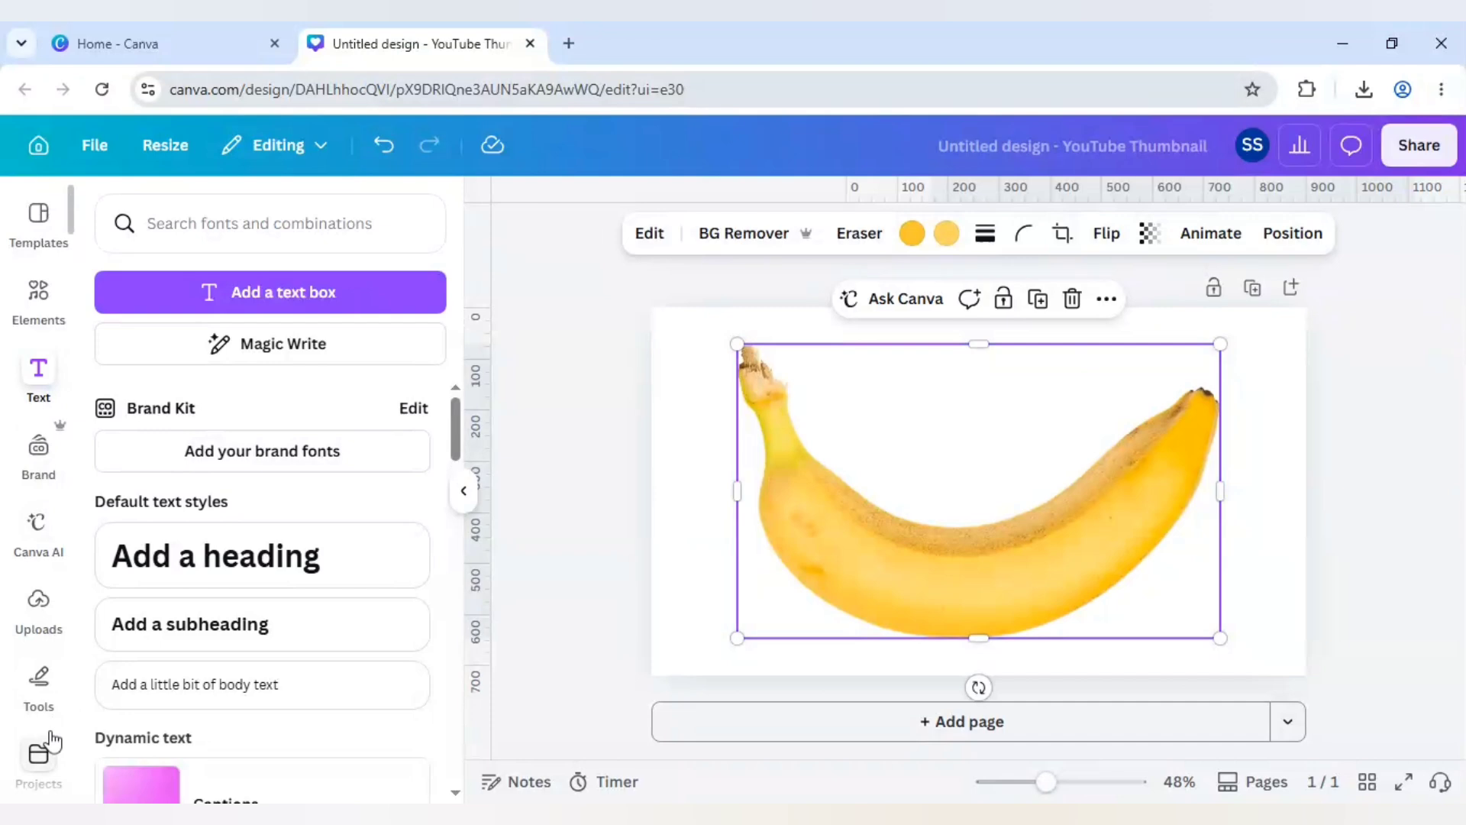
scroll(50, 740, down, 2)
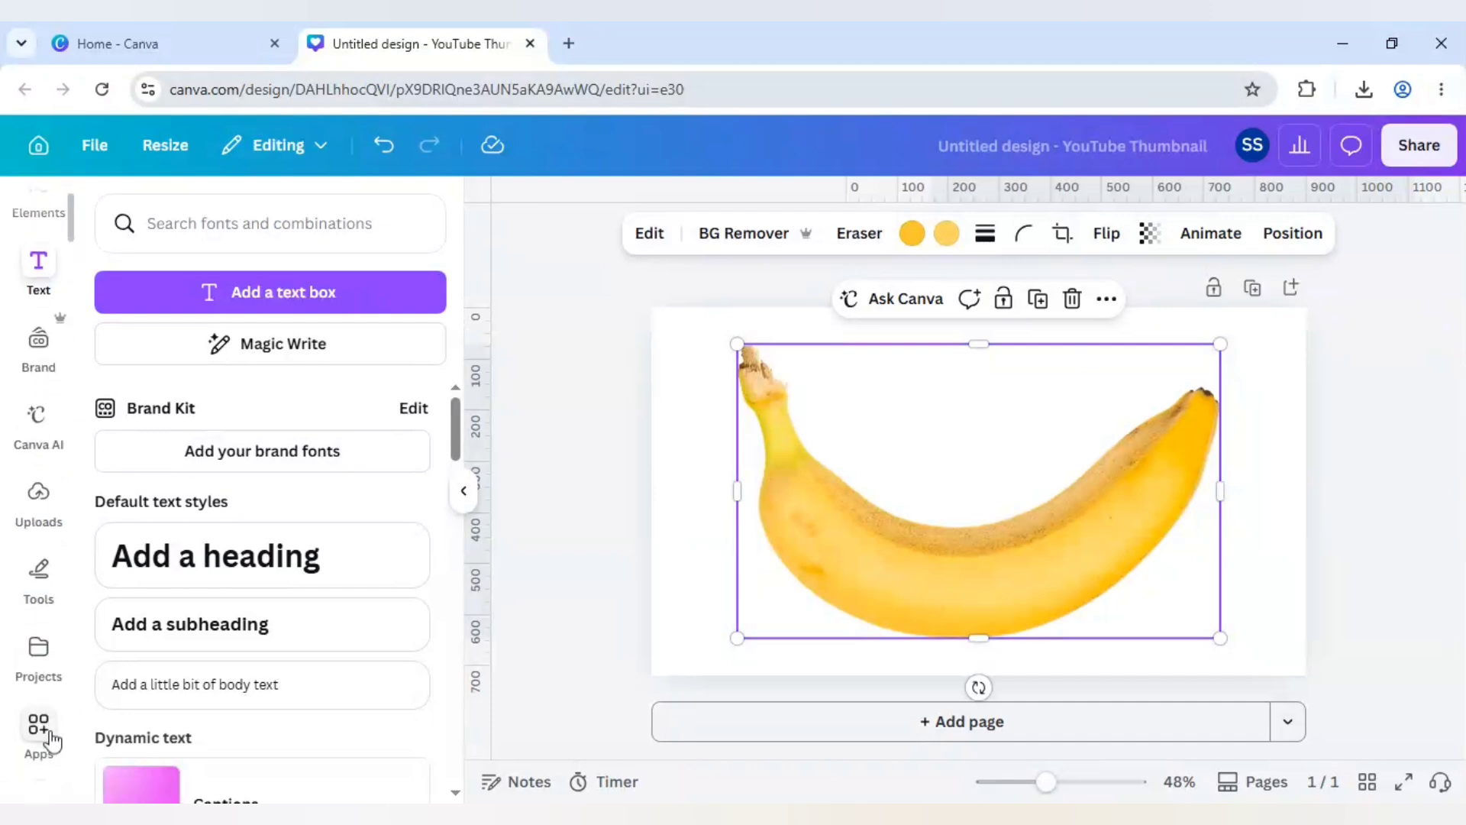
click(46, 729)
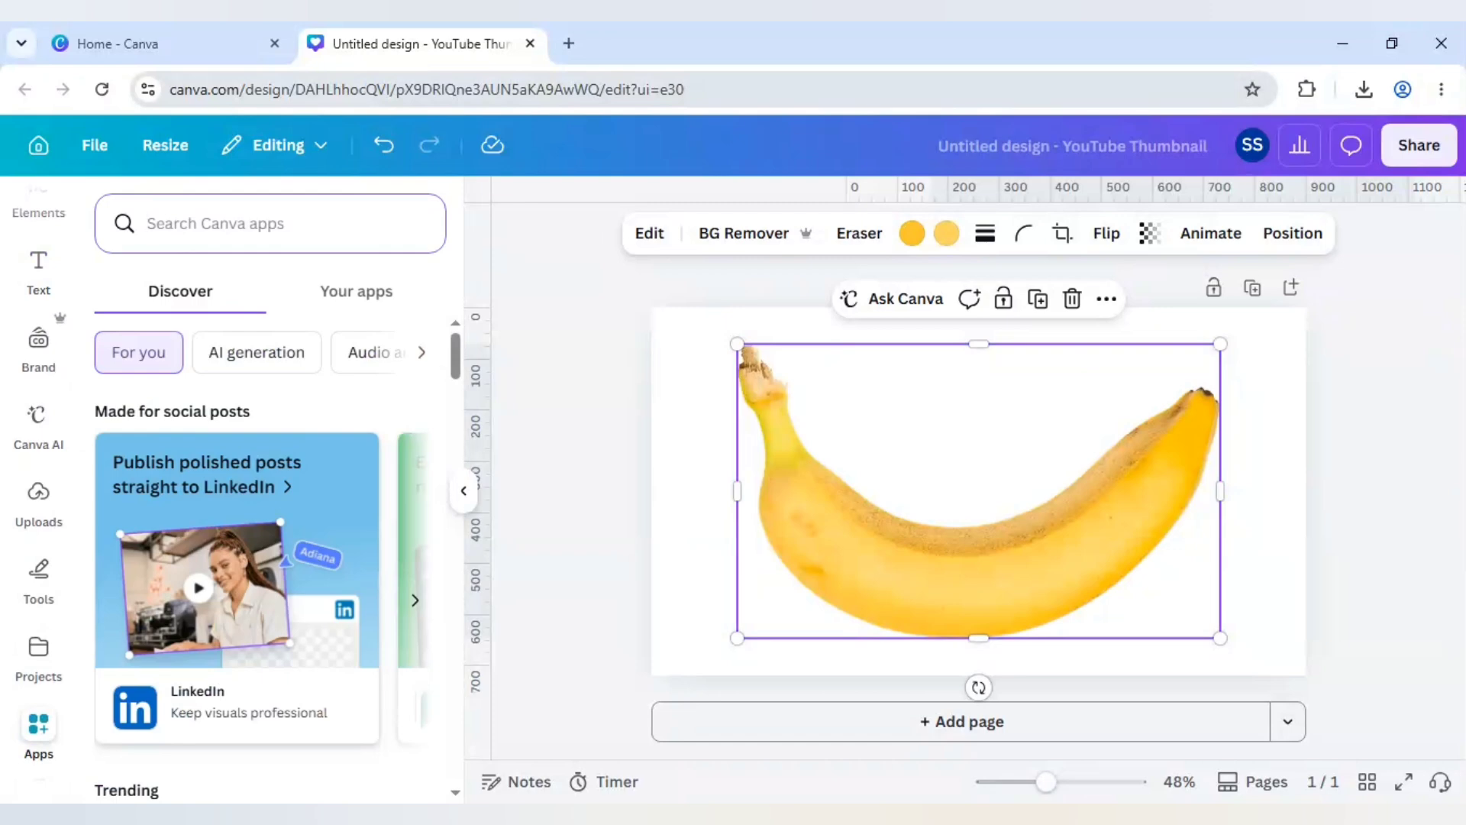
text(typecraft)
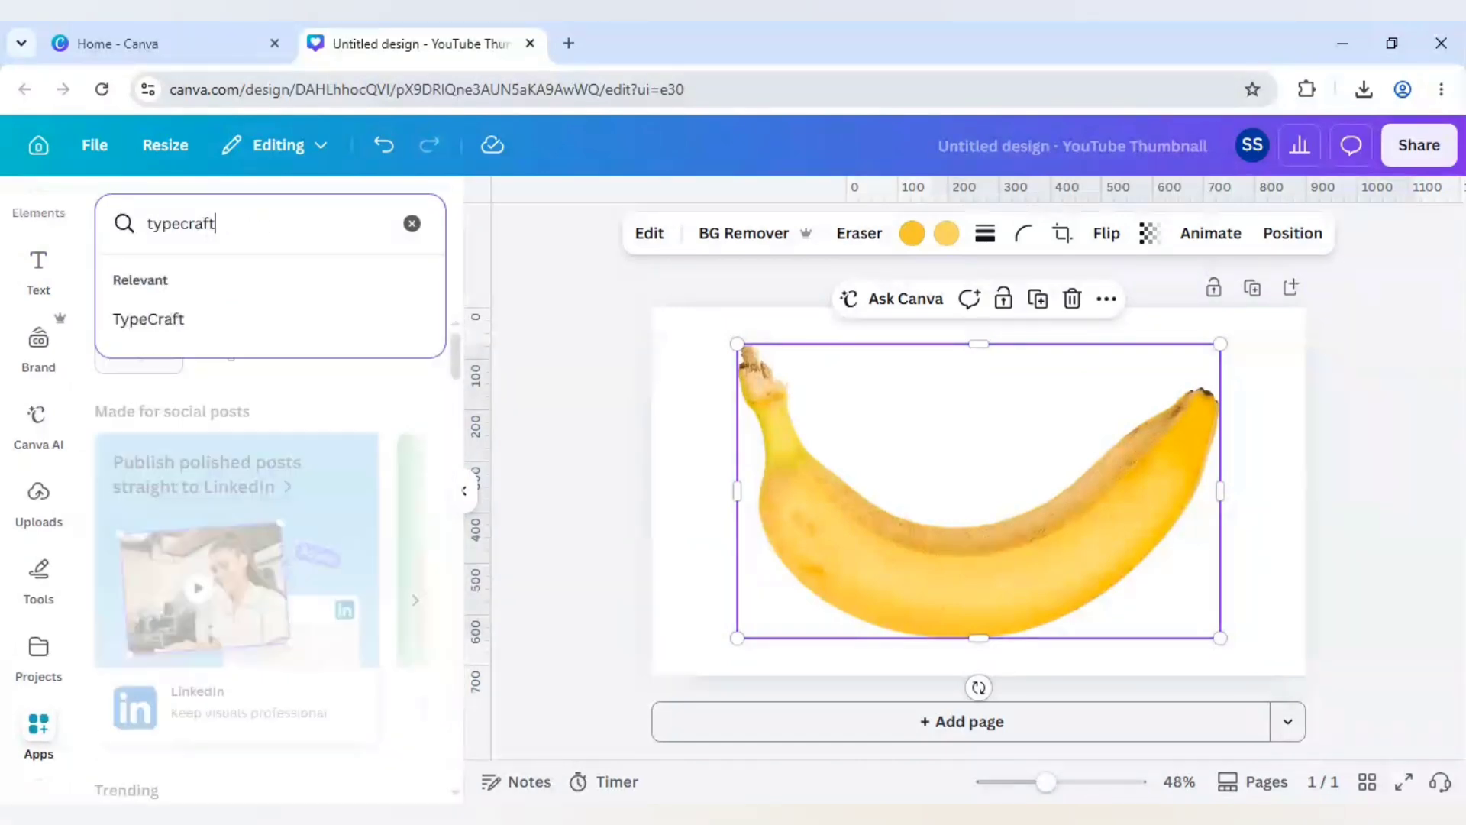
key(Return)
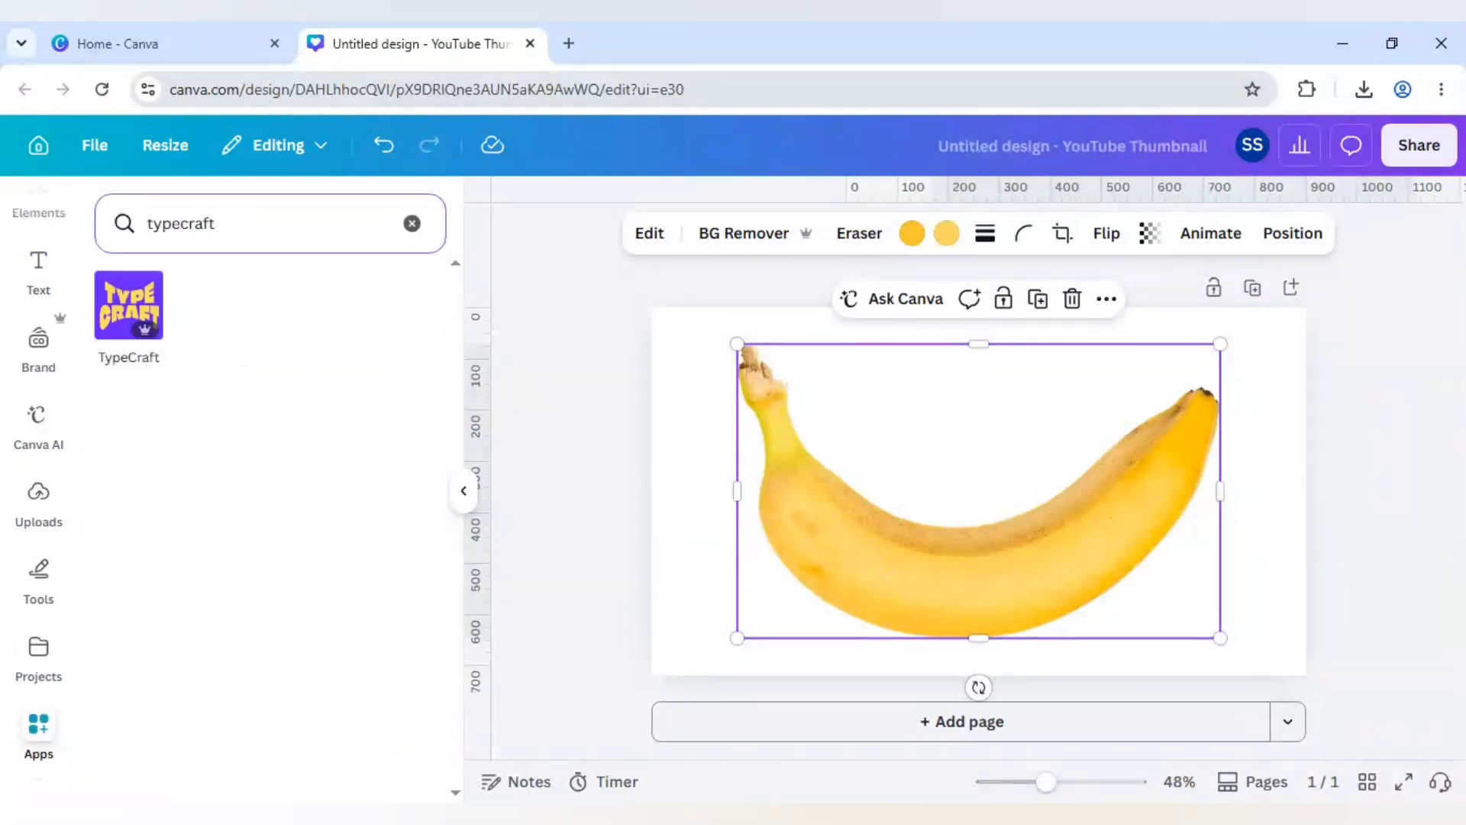
click(123, 301)
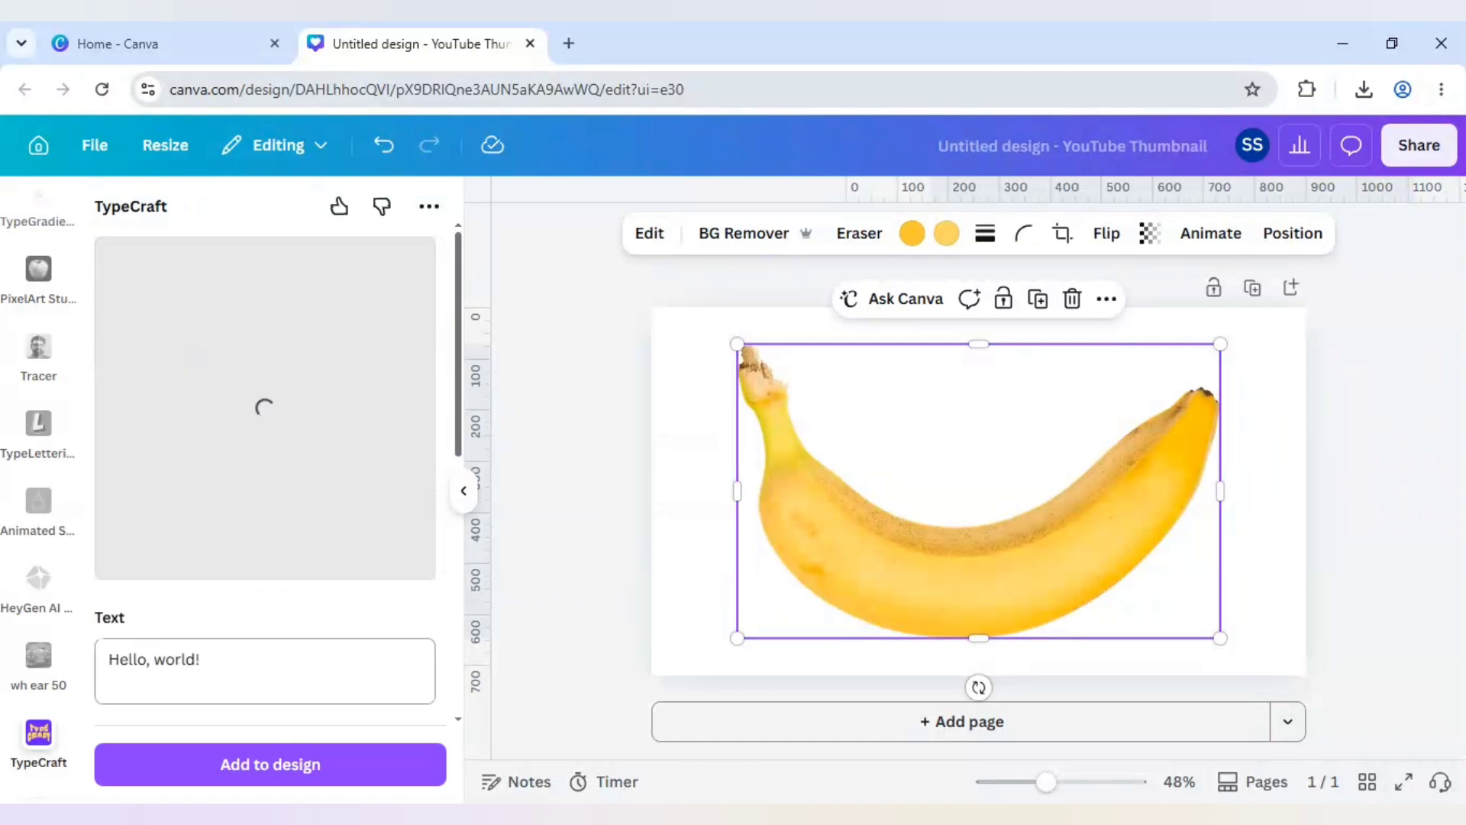
Set the TypeCraft text to "BANANA" and its font to Anton.
drag(210, 661, 78, 661)
text(BANANA)
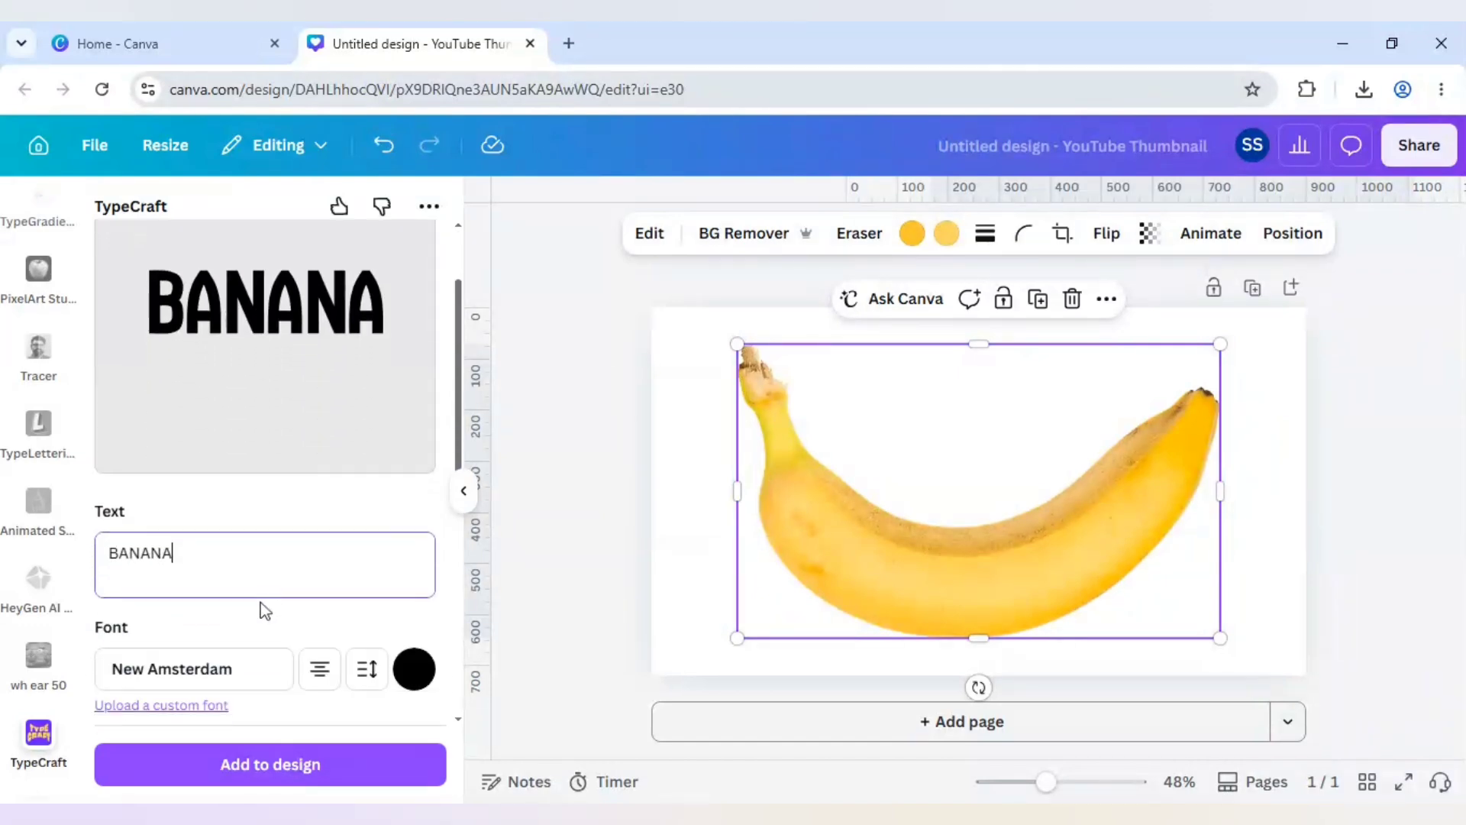
scroll(262, 607, down, 2)
click(227, 571)
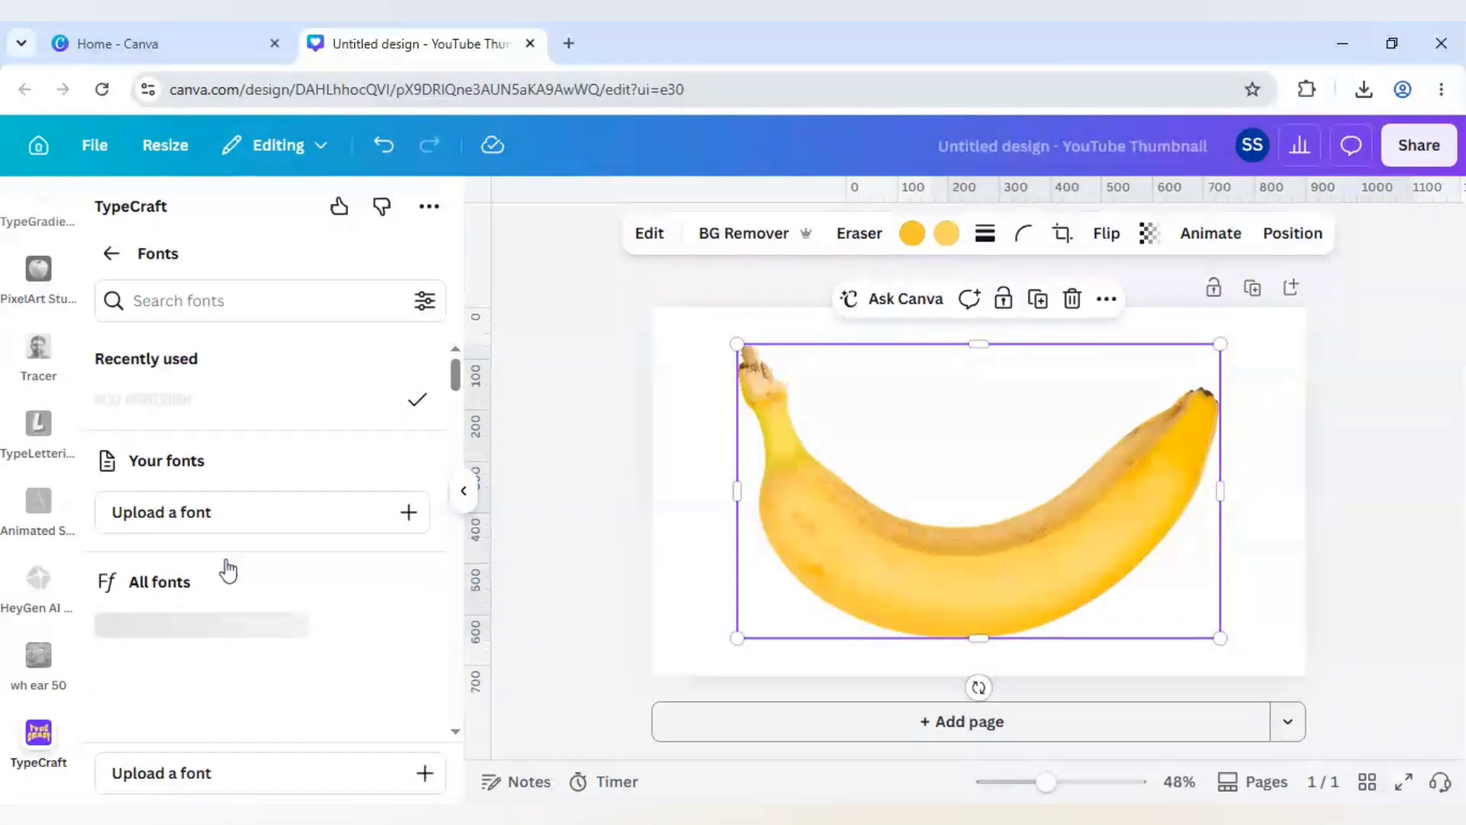
click(209, 306)
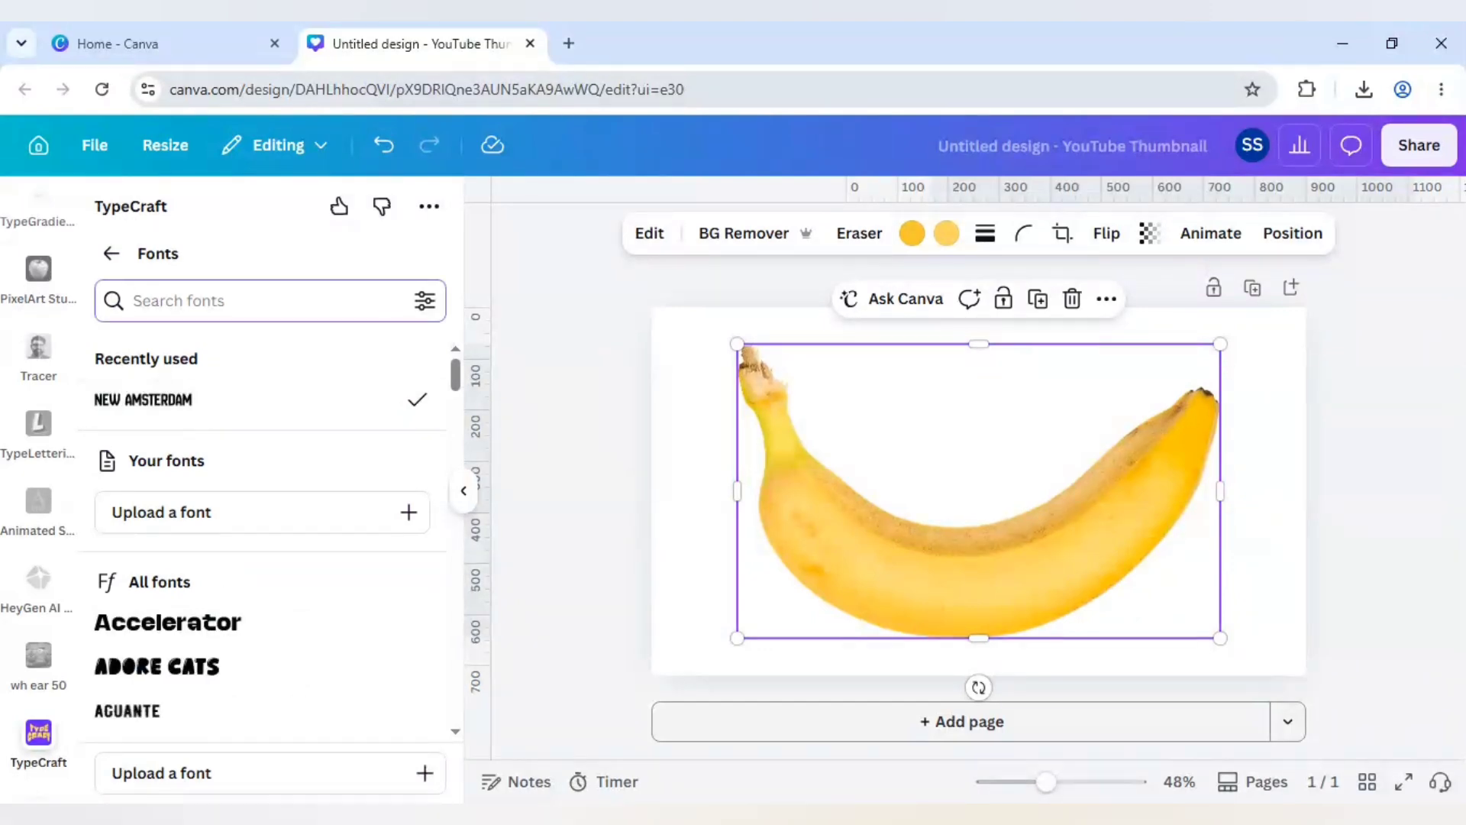
text(anton)
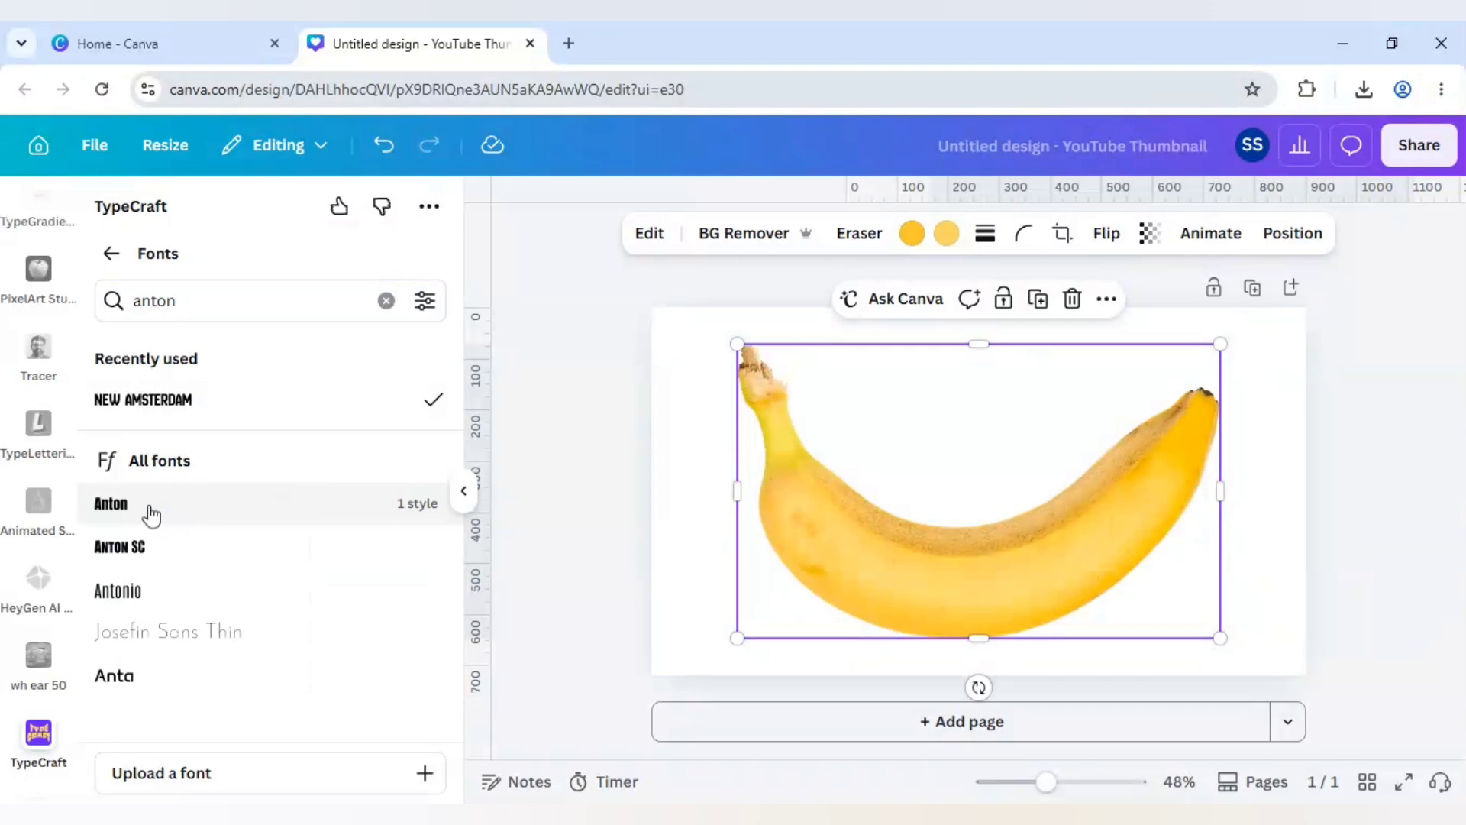
click(151, 516)
Apply the downward-curving arc warp to the BANANA text and add it to the design over the banana's middle.
scroll(284, 552, down, 2)
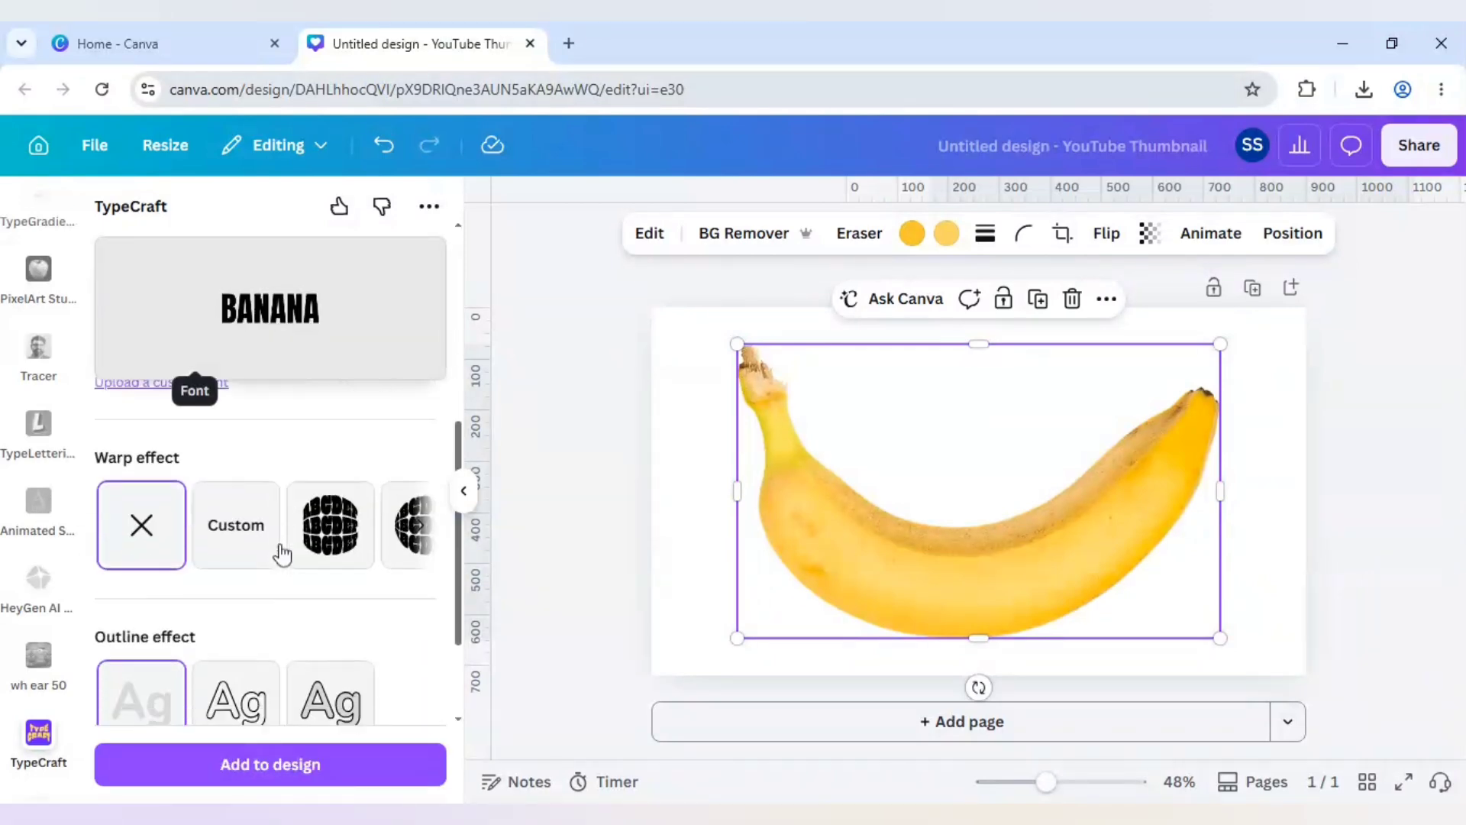
click(418, 541)
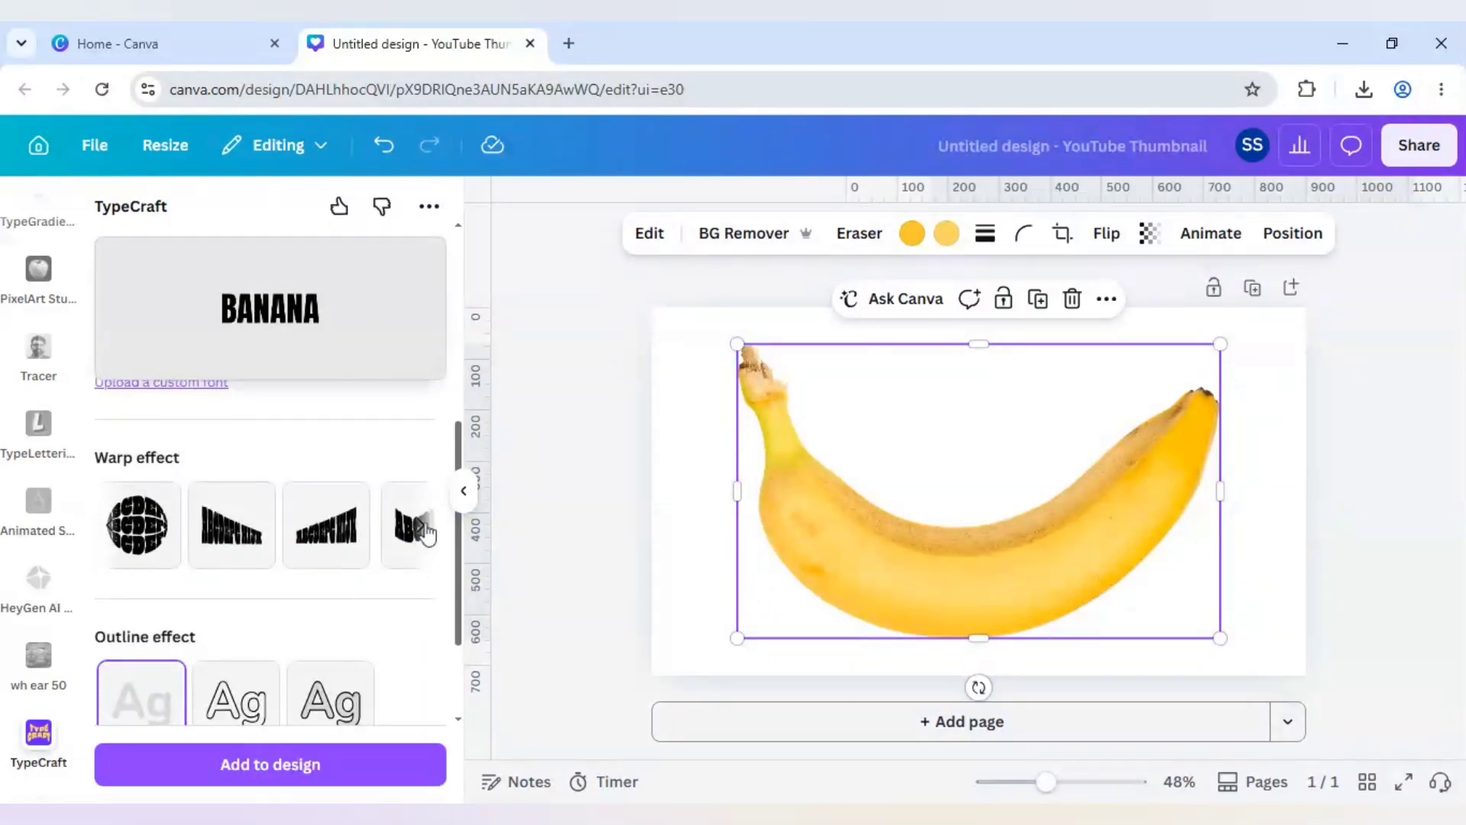
click(422, 530)
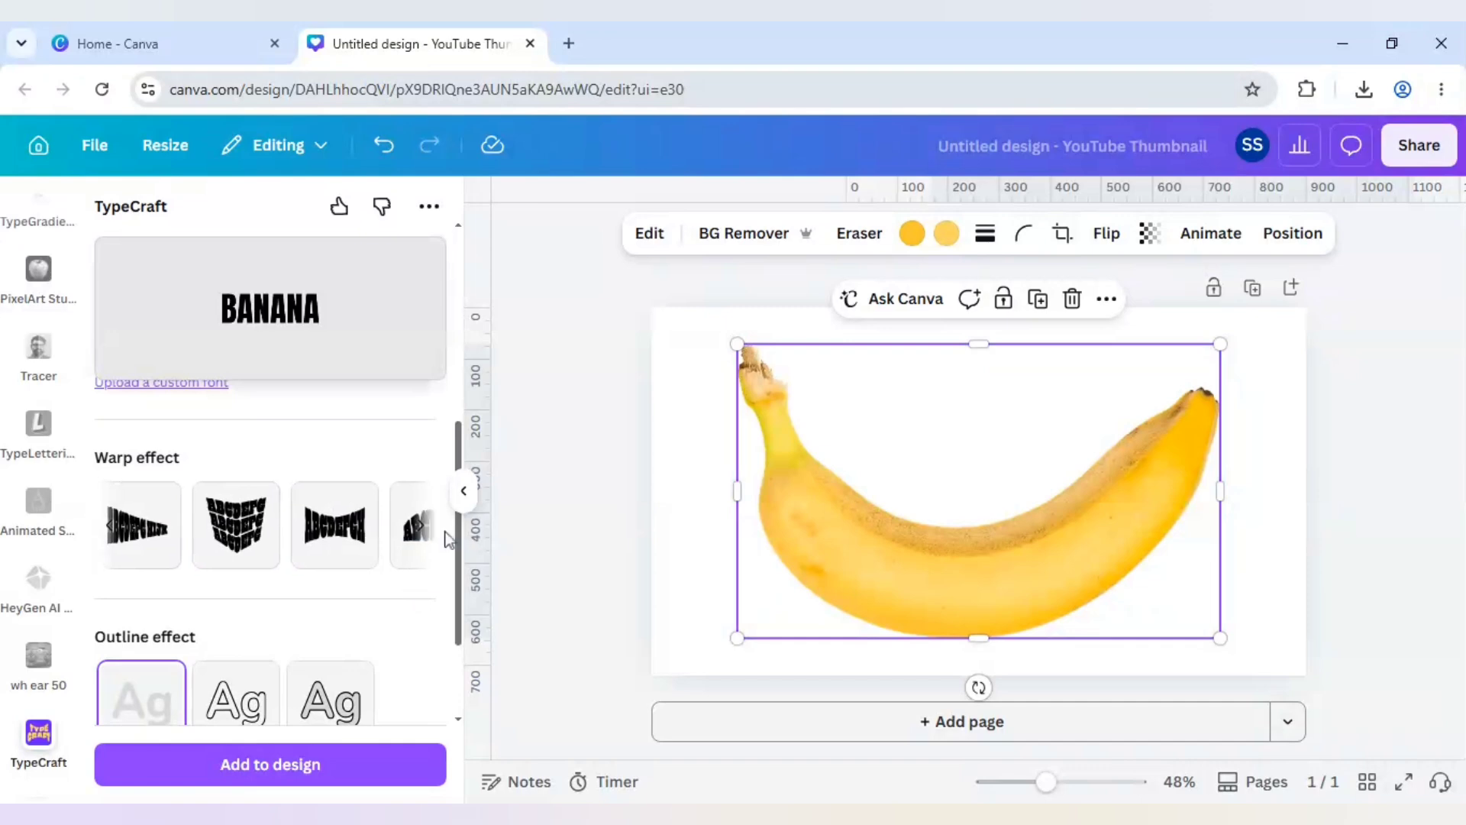
click(424, 532)
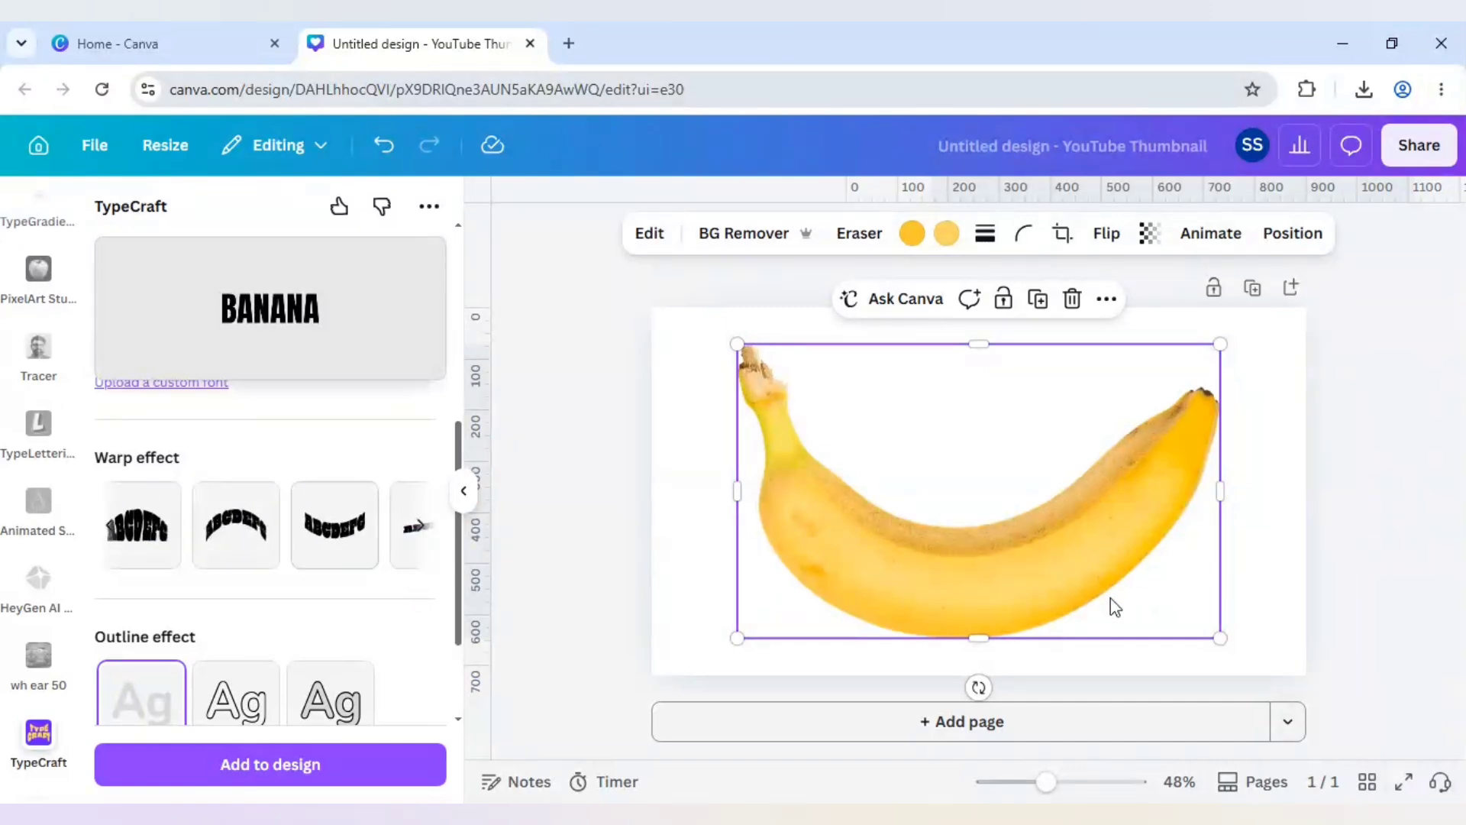
click(326, 537)
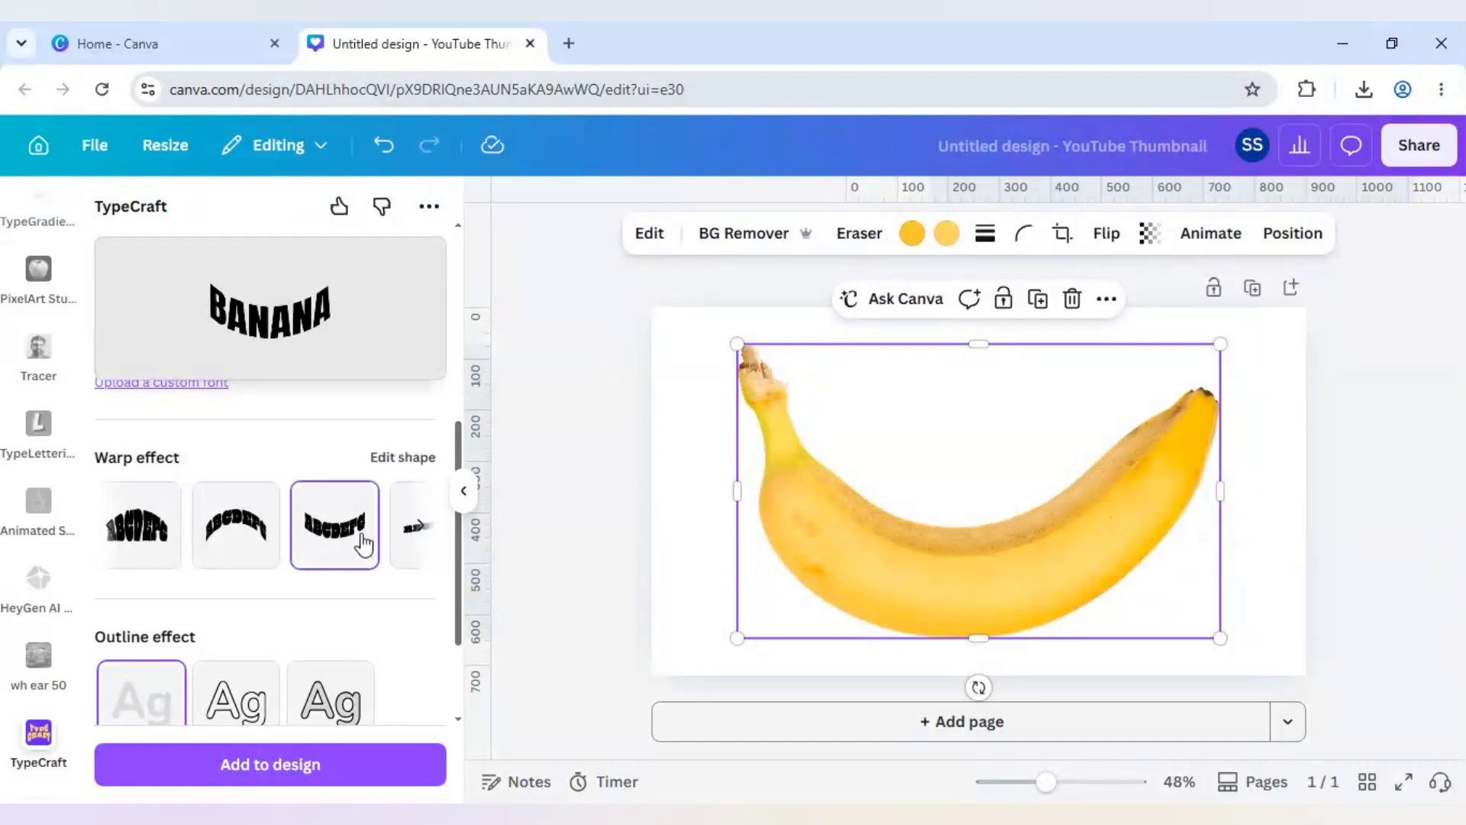
click(297, 764)
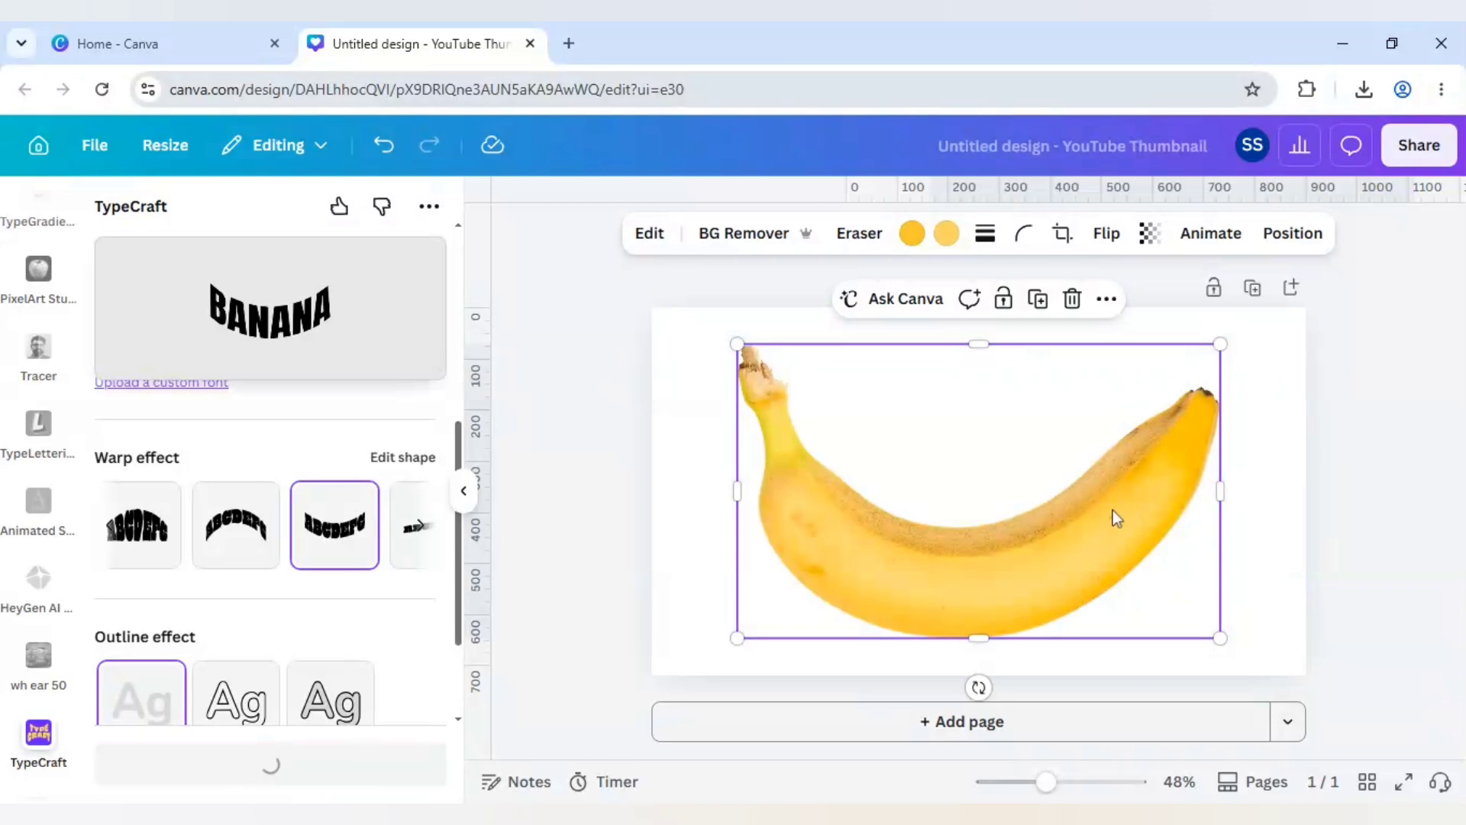
drag(1040, 492, 1033, 544)
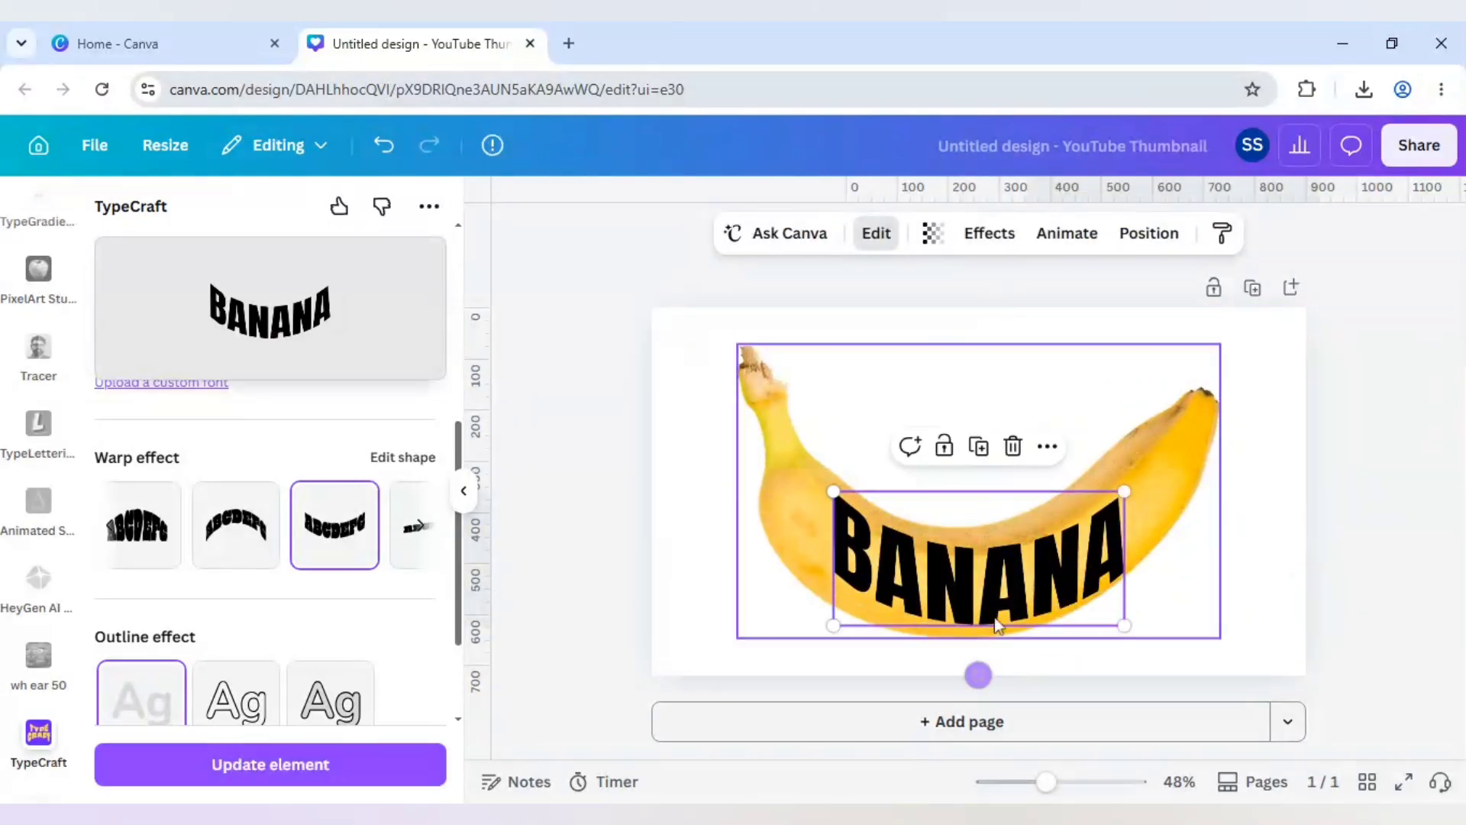
Edit the warp shape by raising the middle of the text's upper curve slightly, and update the element in the design.
scroll(280, 429, up, 3)
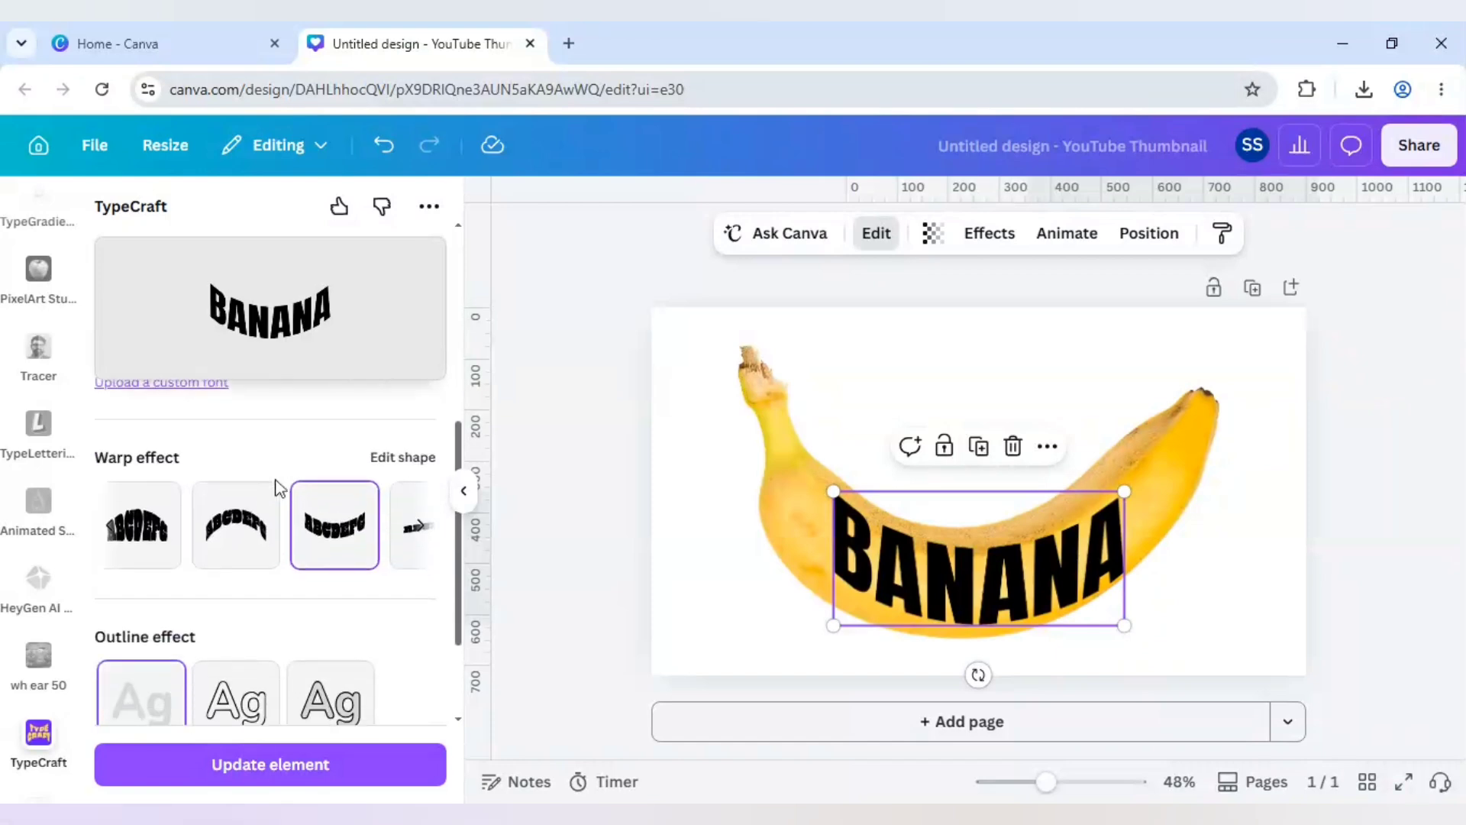
click(398, 563)
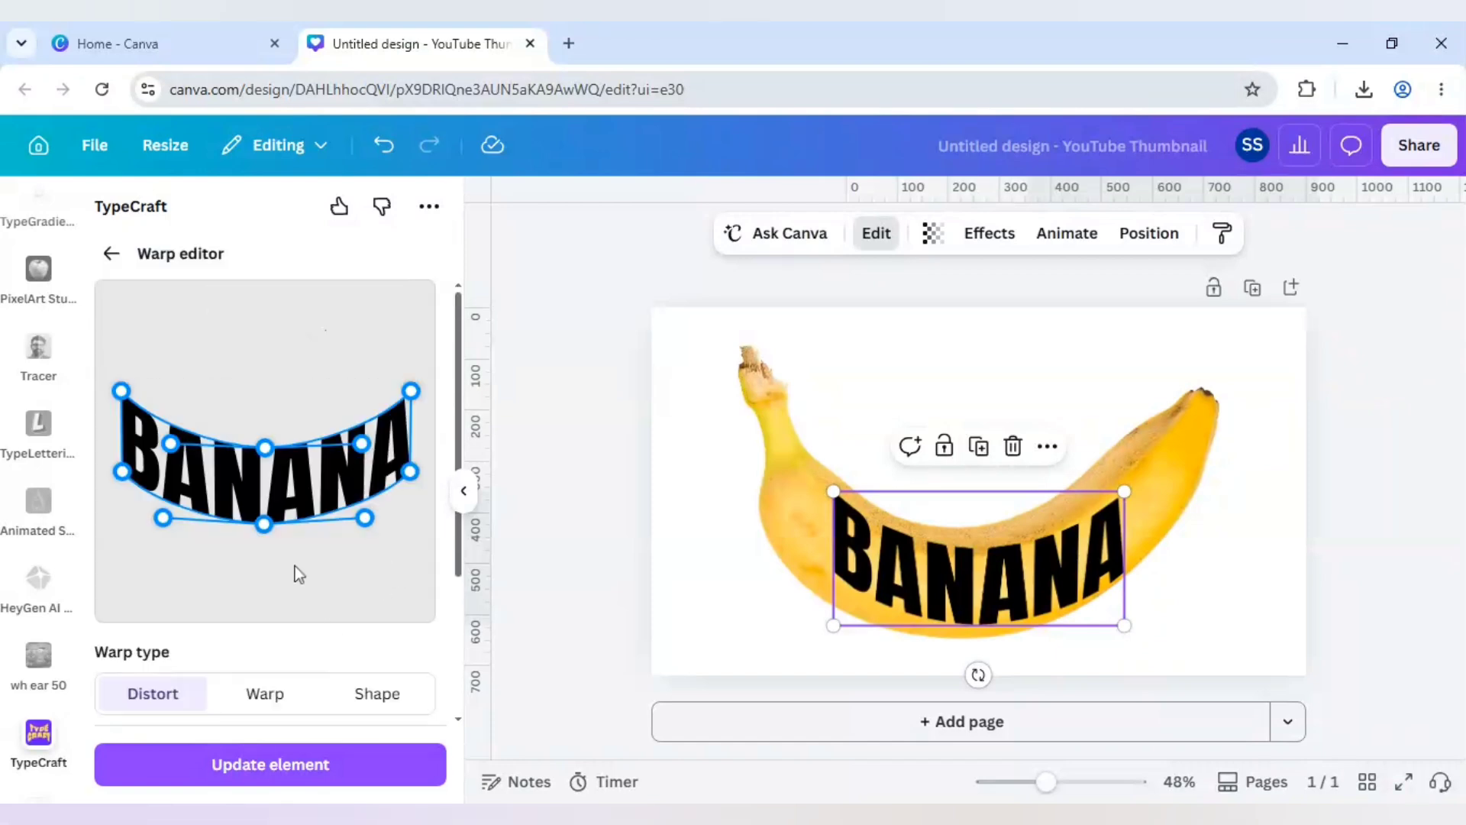
scroll(292, 562, up, 2)
drag(265, 447, 254, 437)
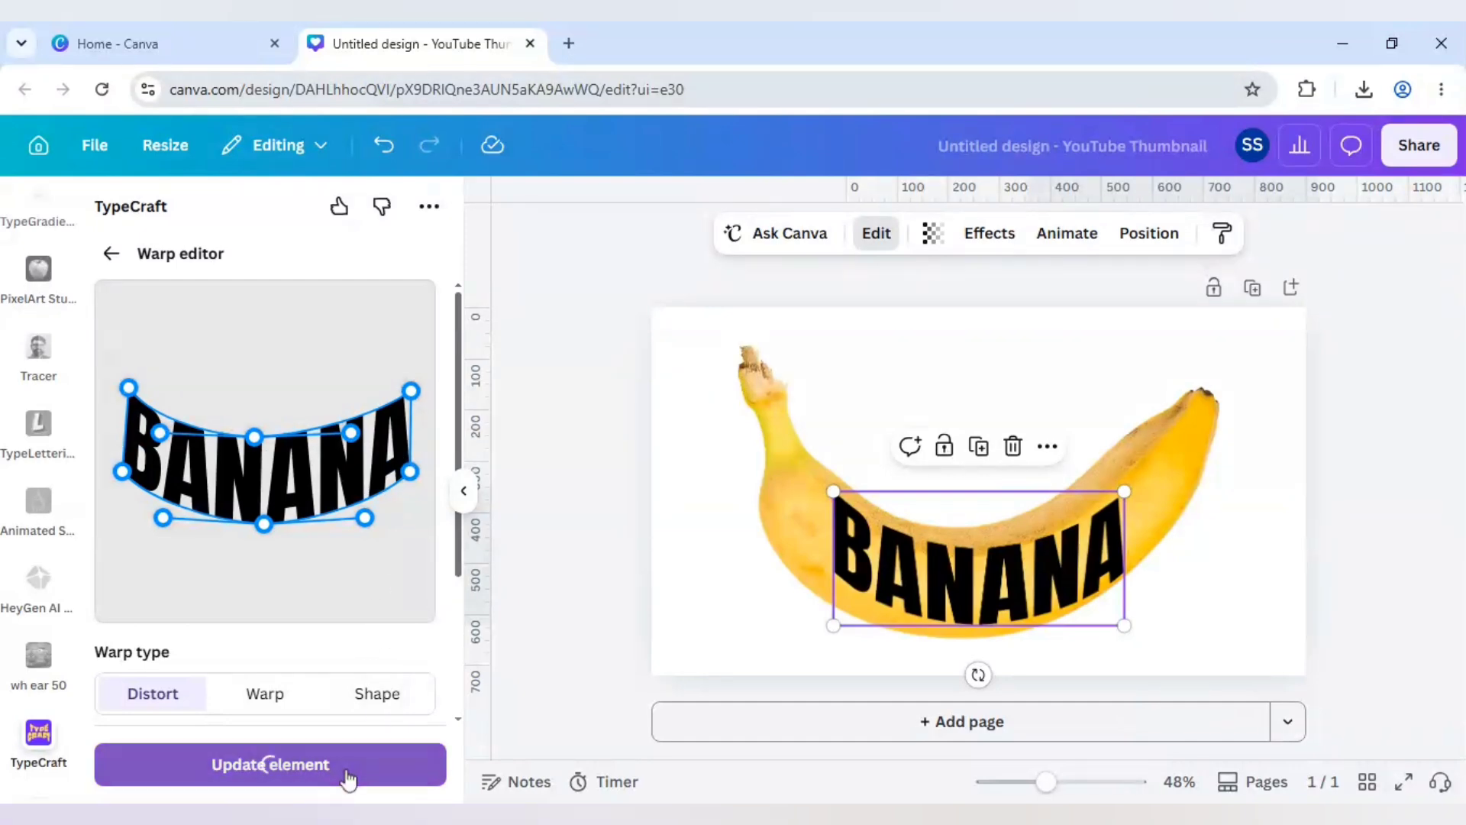
click(268, 764)
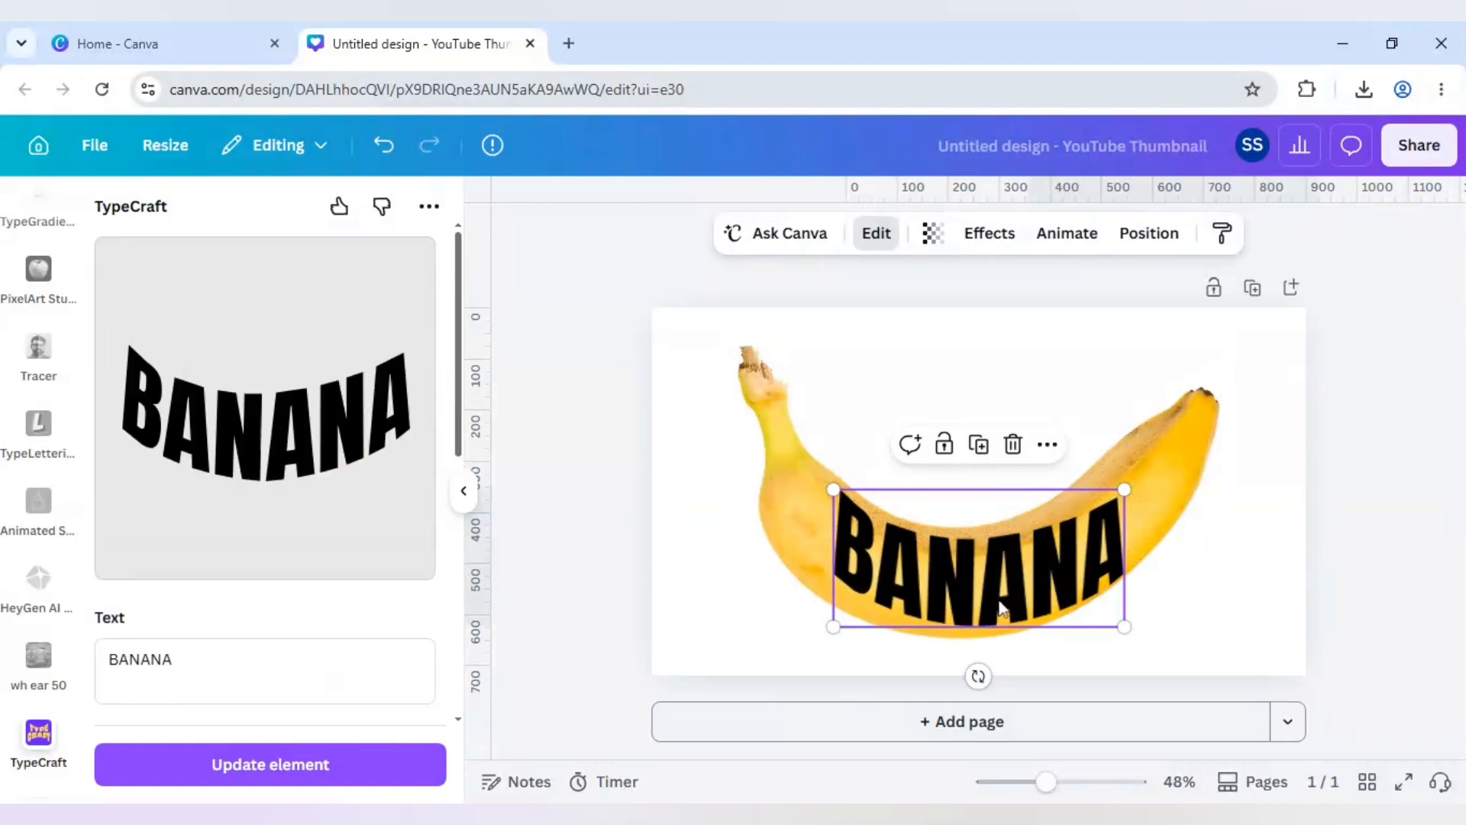
Delete the warped BANANA lettering and add a plain heading text box to the page.
key(Delete)
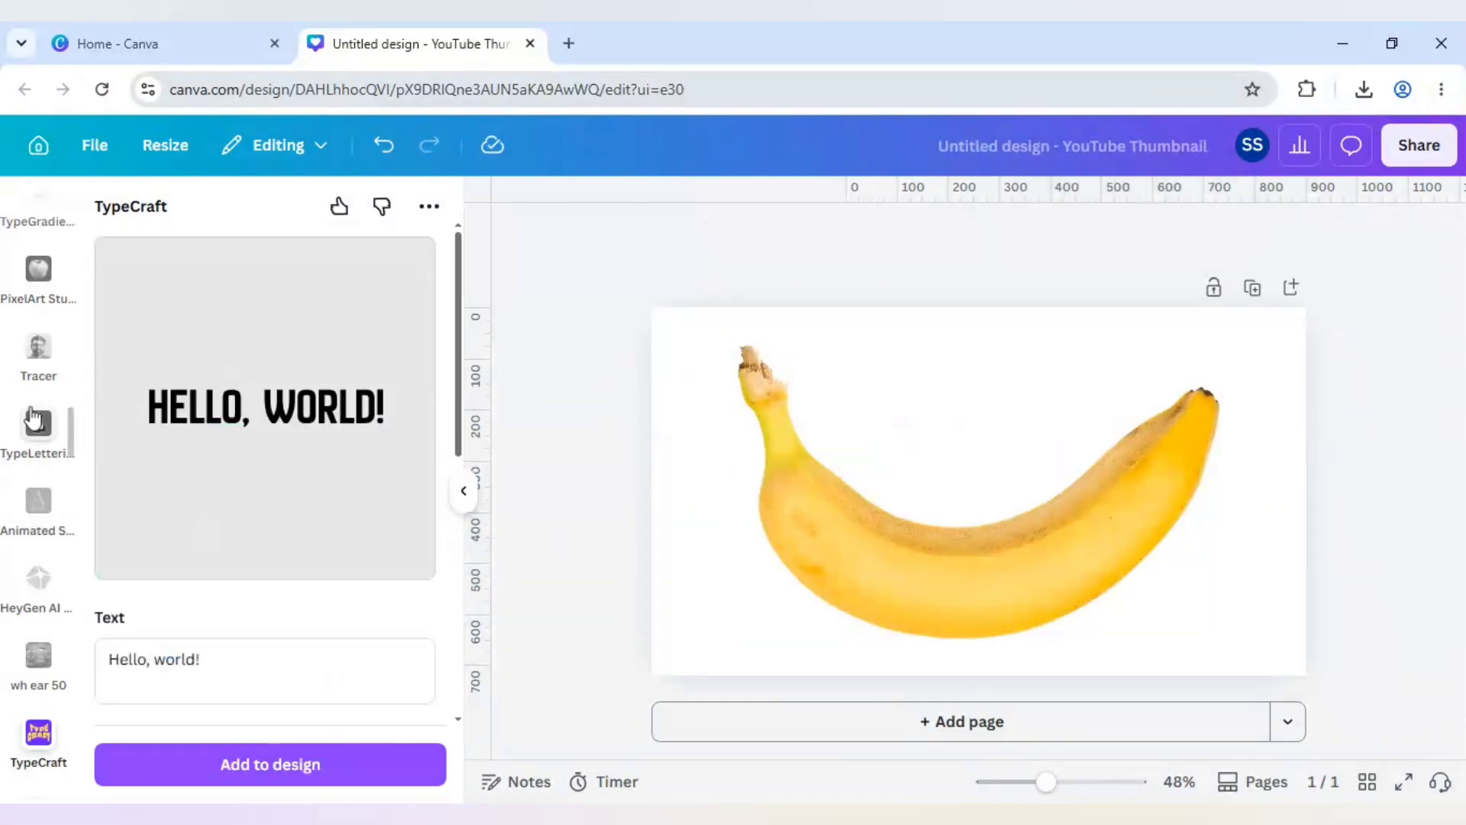
scroll(34, 419, up, 10)
scroll(34, 418, up, 5)
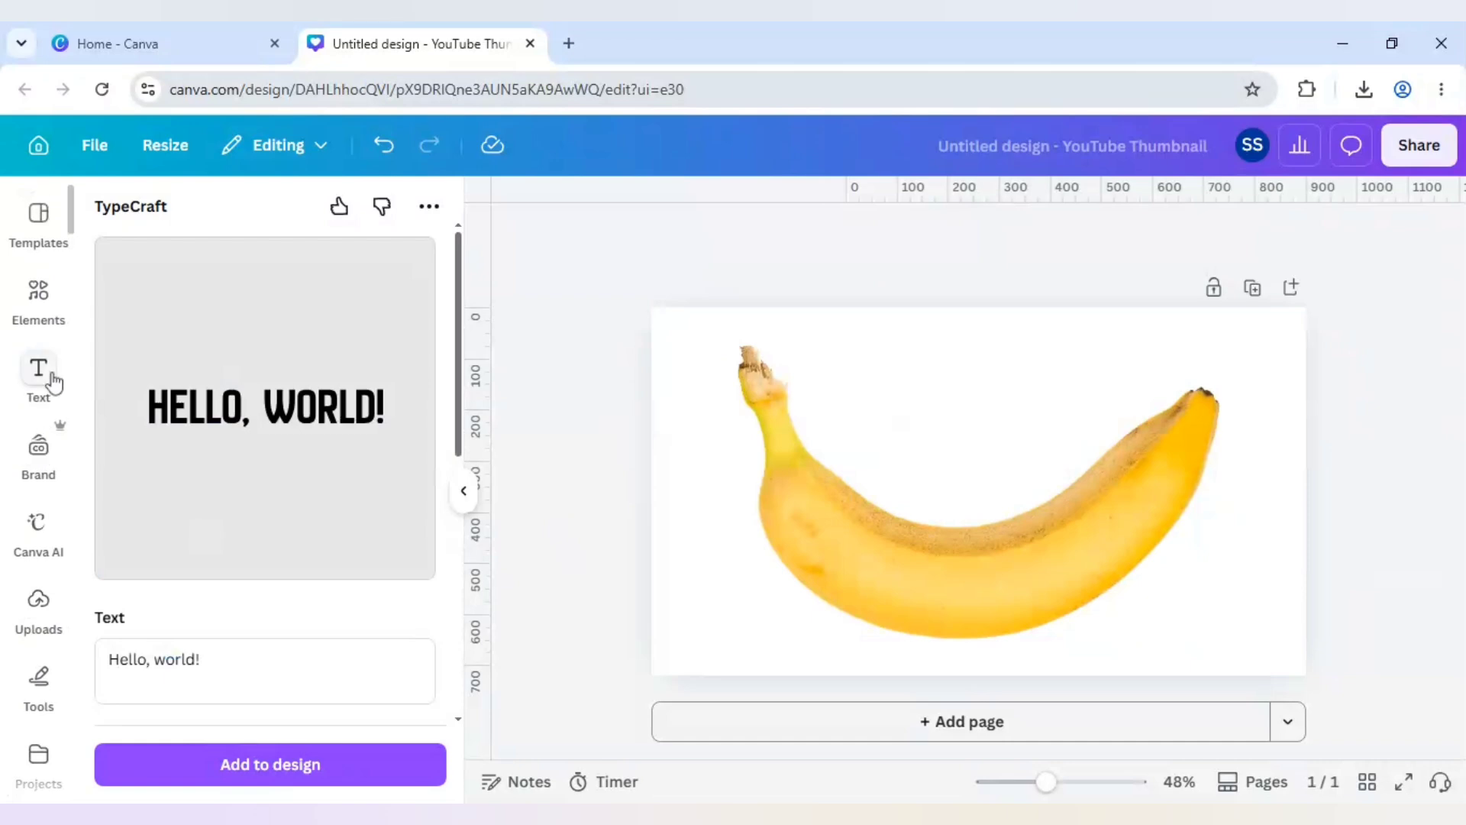
click(39, 374)
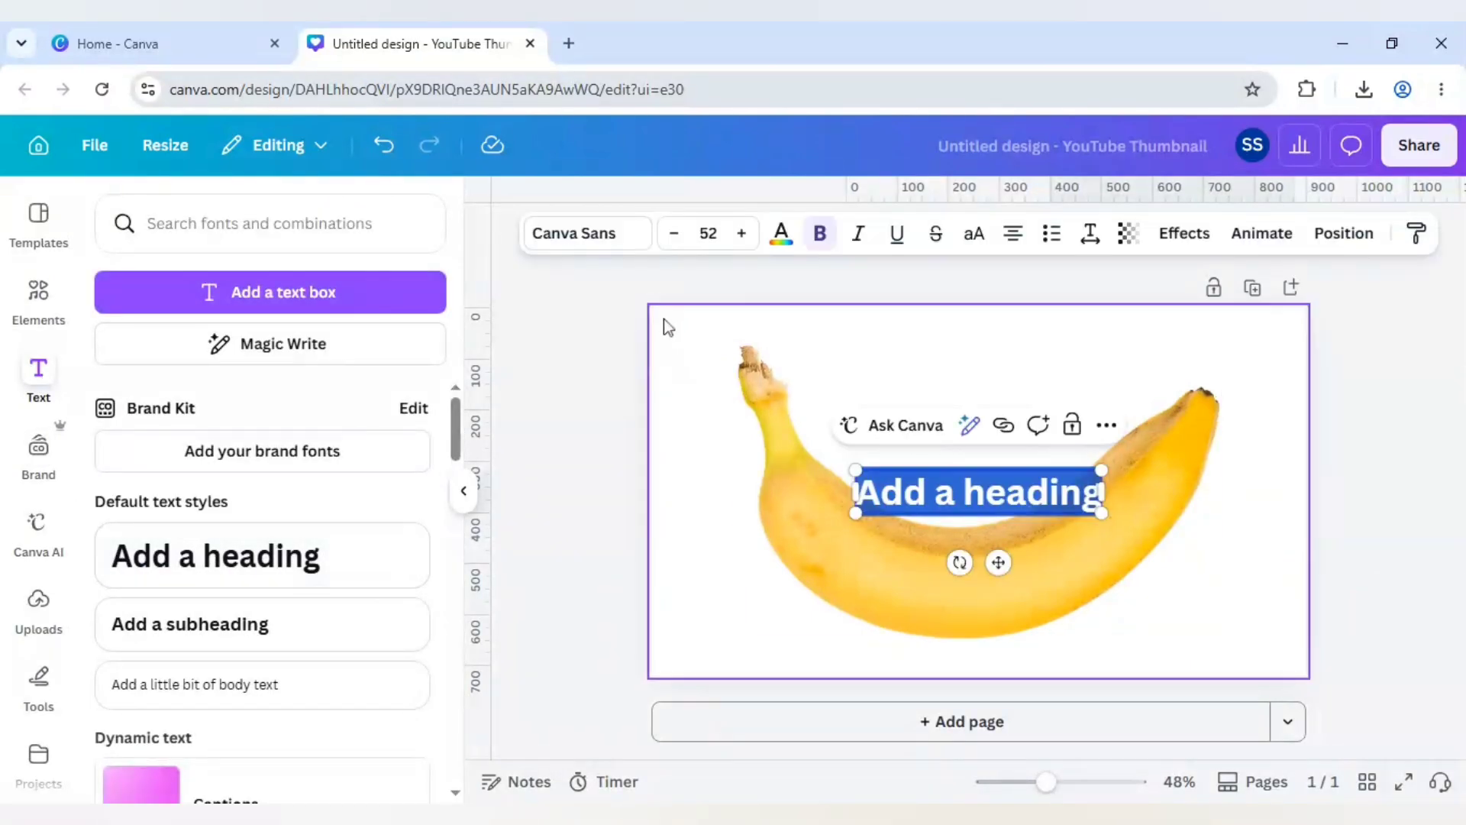
Set the heading's font to Anton.
click(588, 233)
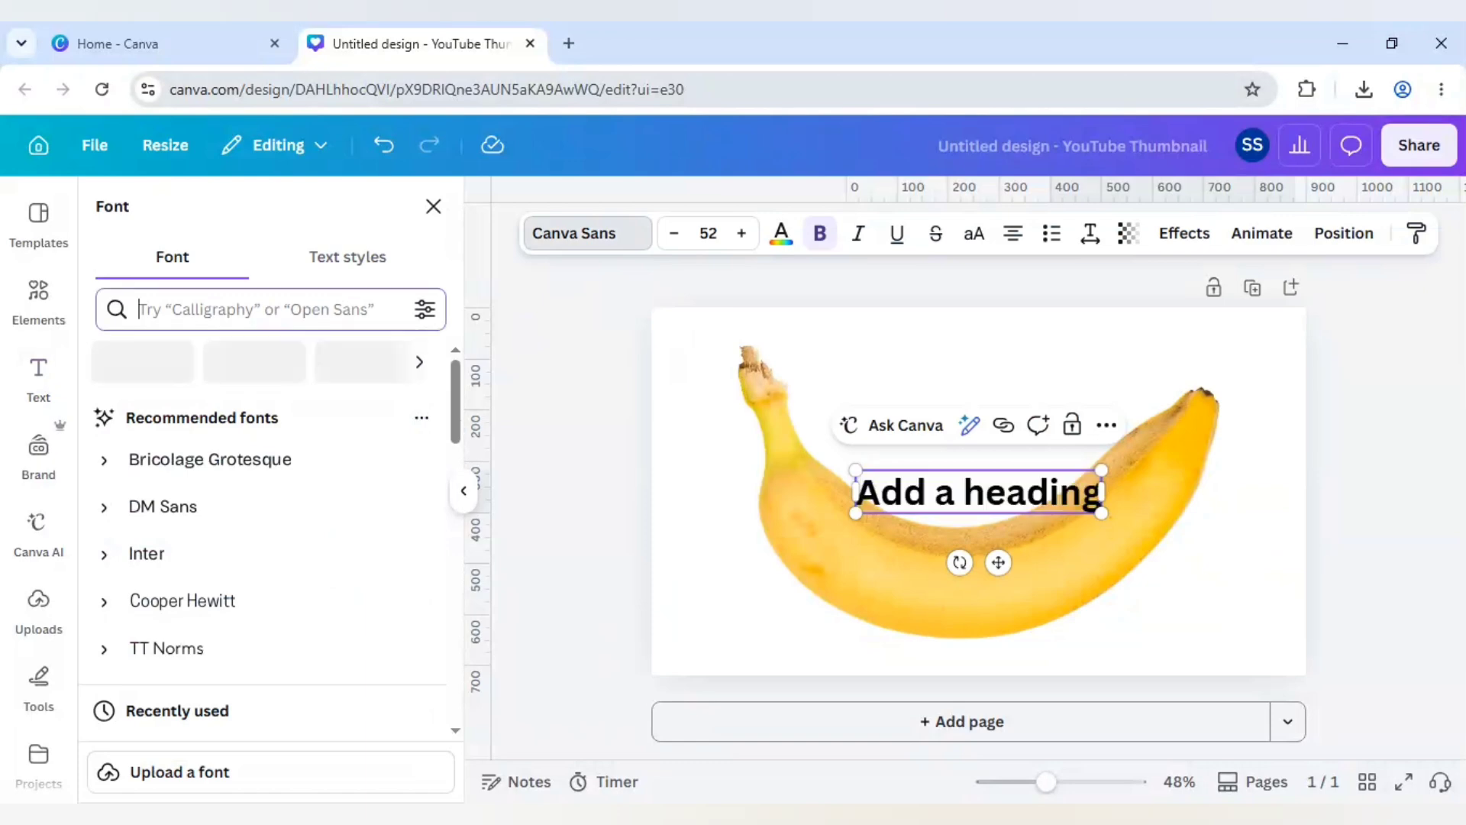
text(Ano)
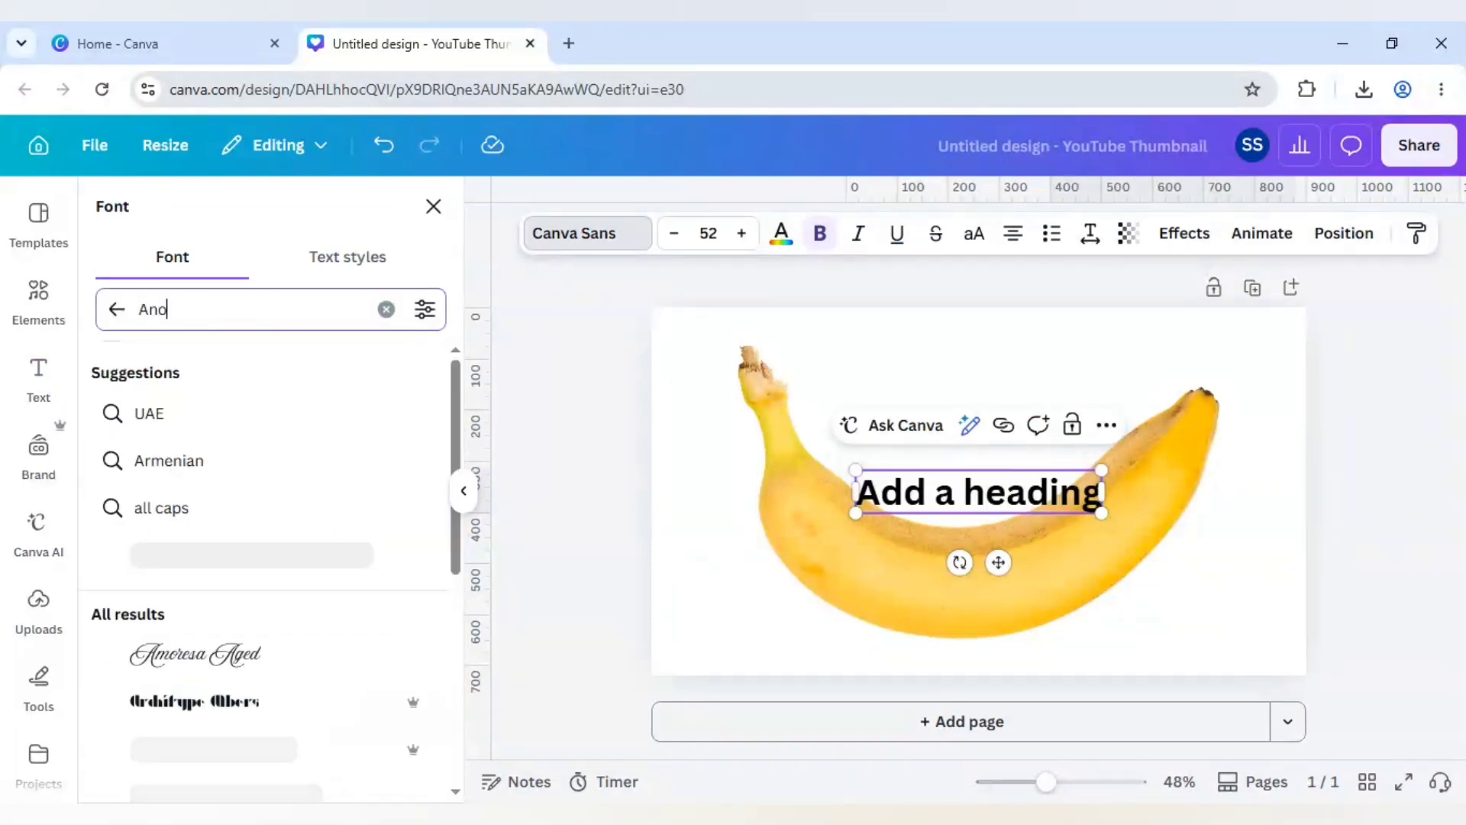
key(BackSpace)
text(ton)
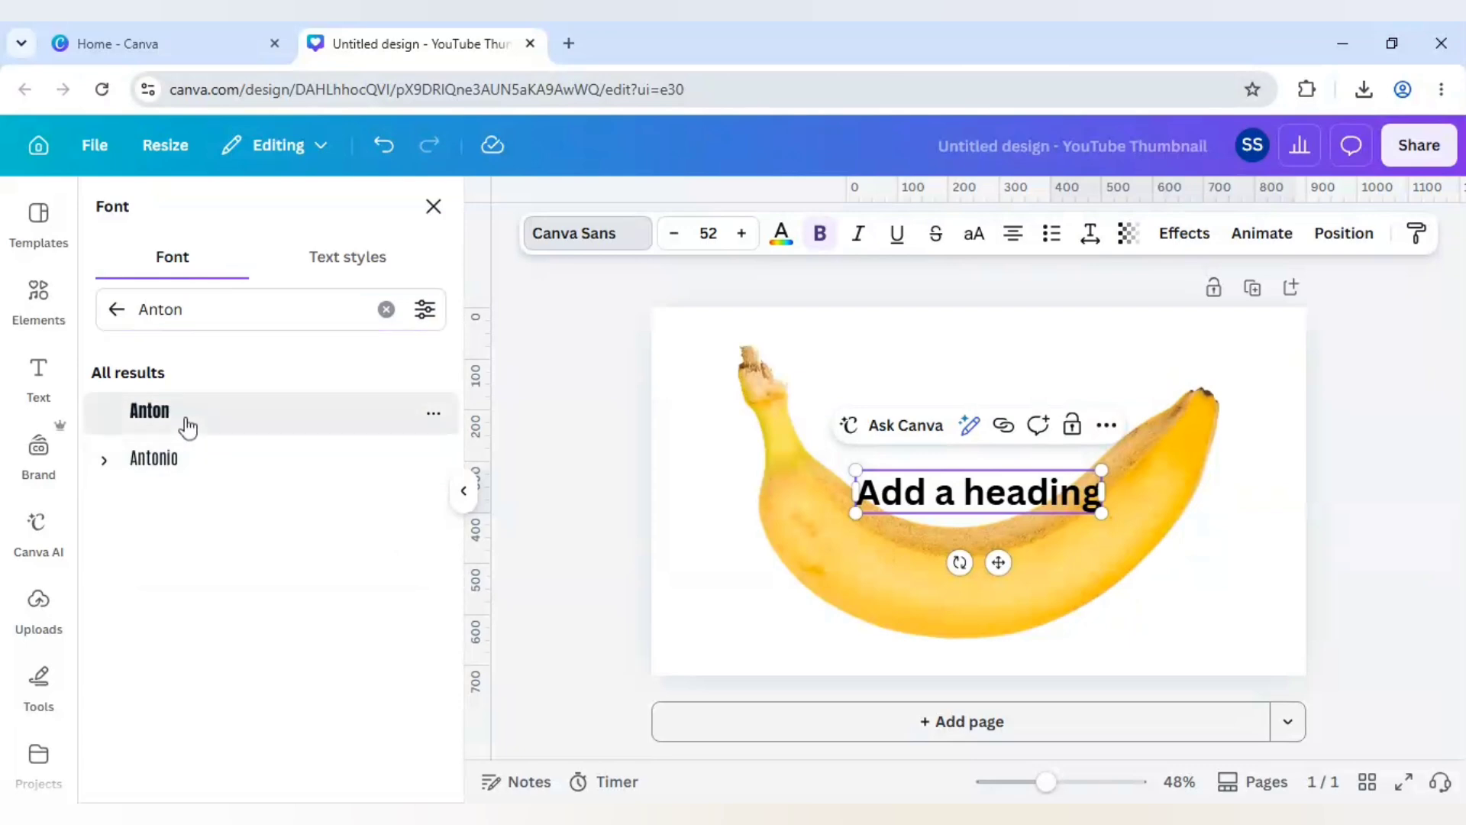
click(187, 420)
Replace the heading's placeholder text with "BANANA".
click(983, 492)
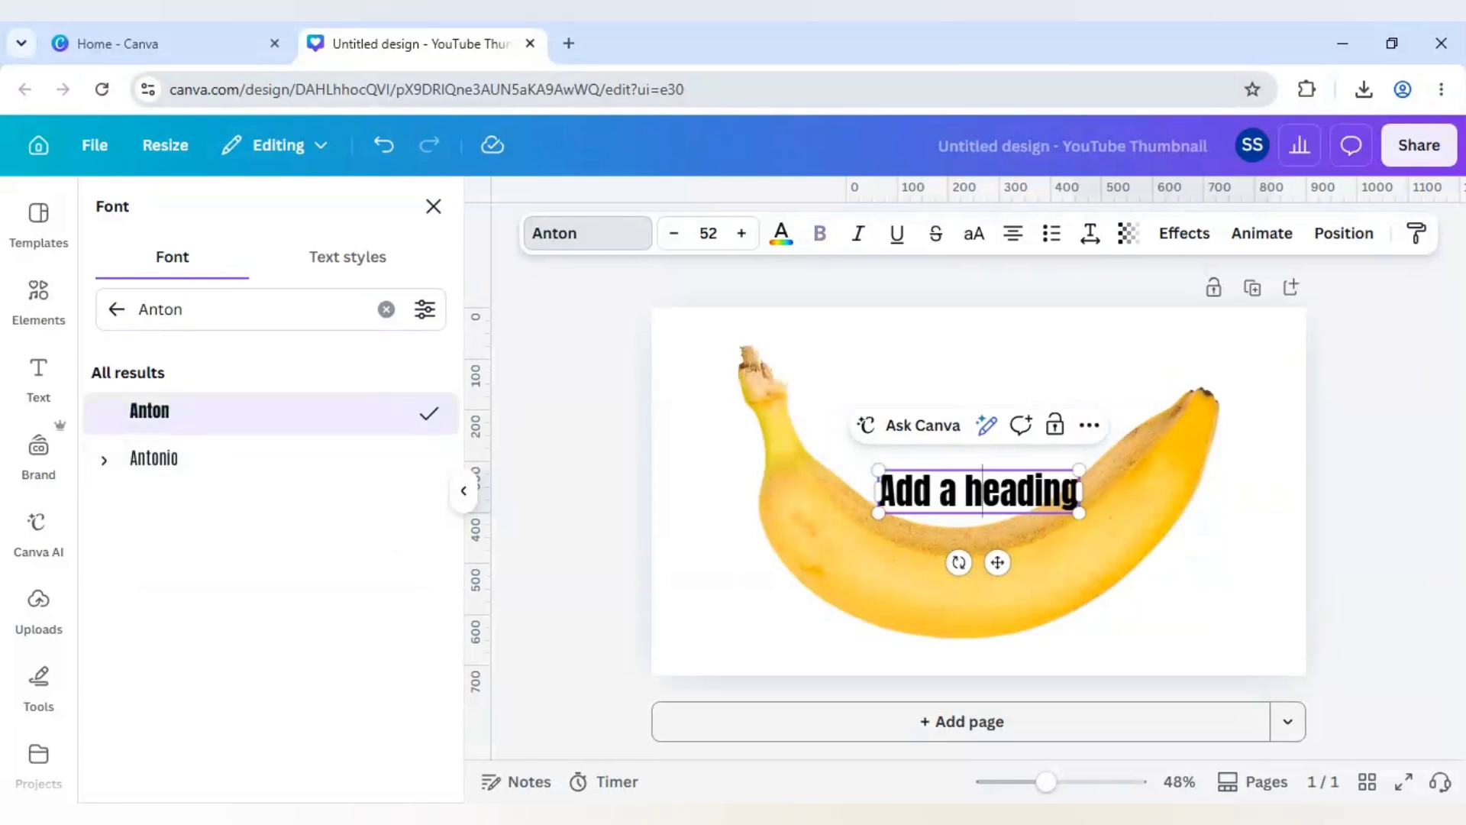
key(ctrl+a)
text(BANANA)
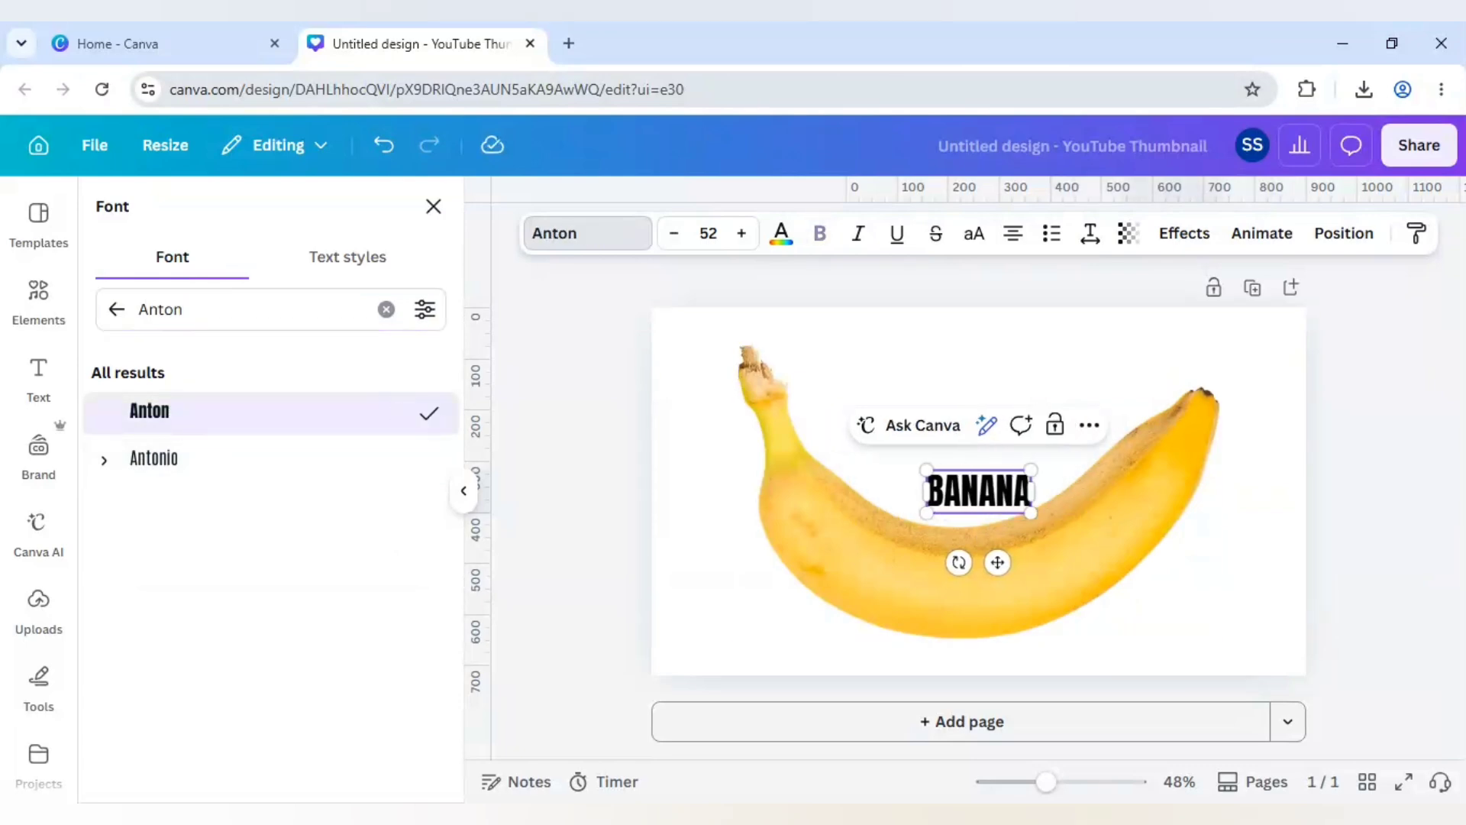
click(825, 547)
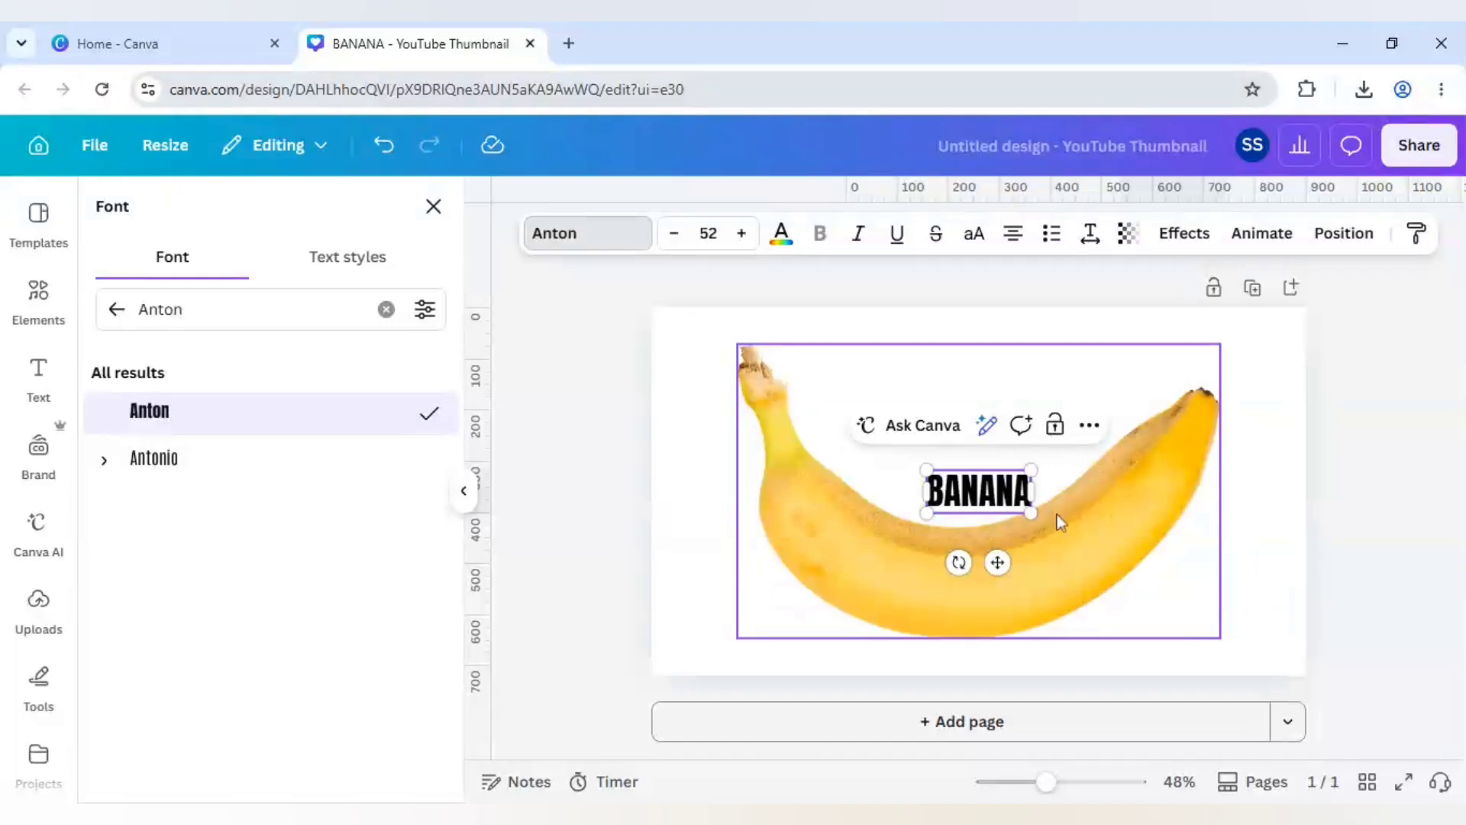
Move the BANANA text down onto the lower middle of the banana.
click(996, 500)
drag(997, 500, 989, 598)
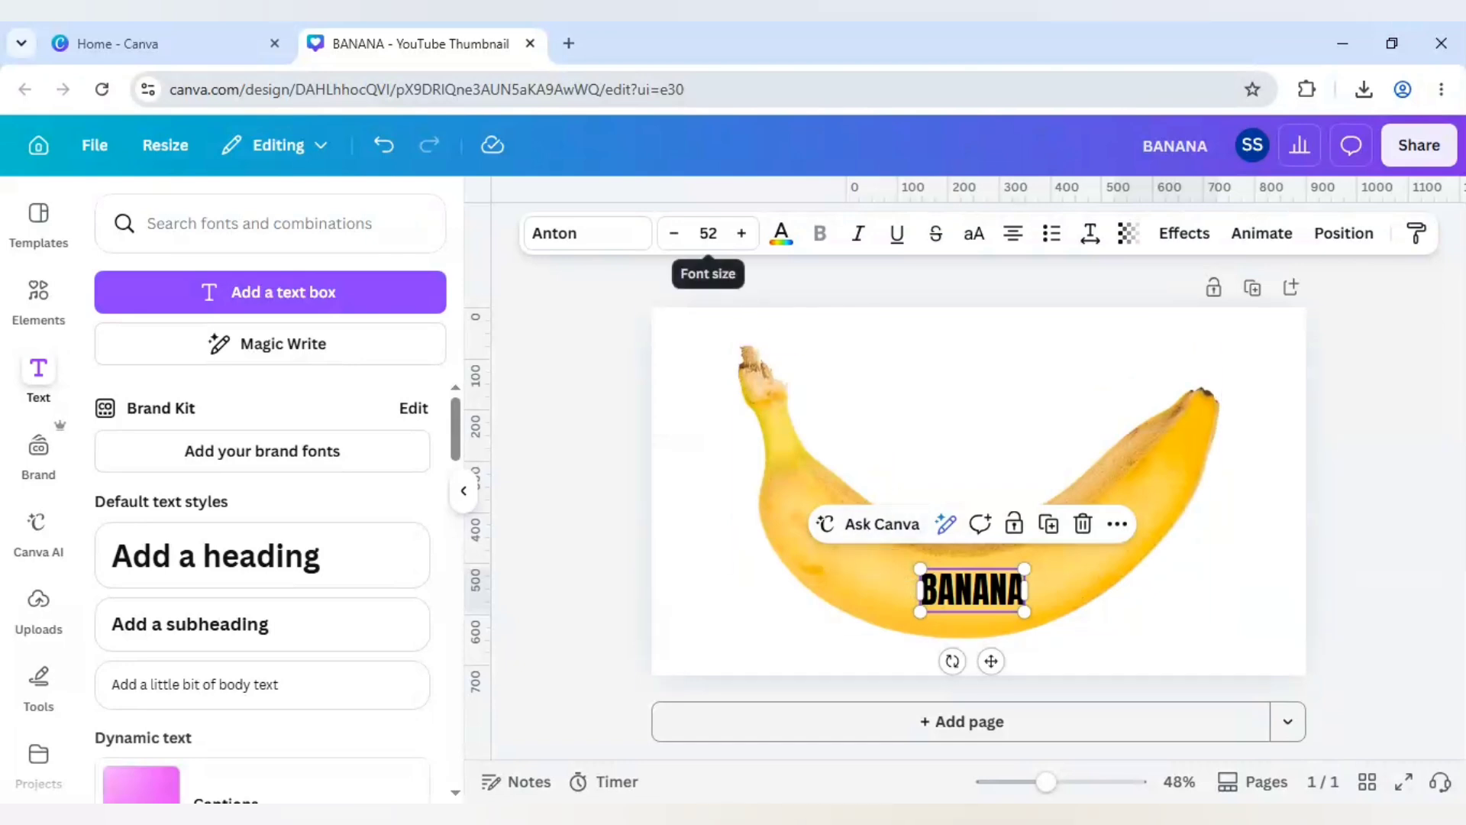
Set the BANANA text's font size to 175 and move it up so it sits over the middle of the banana.
click(708, 235)
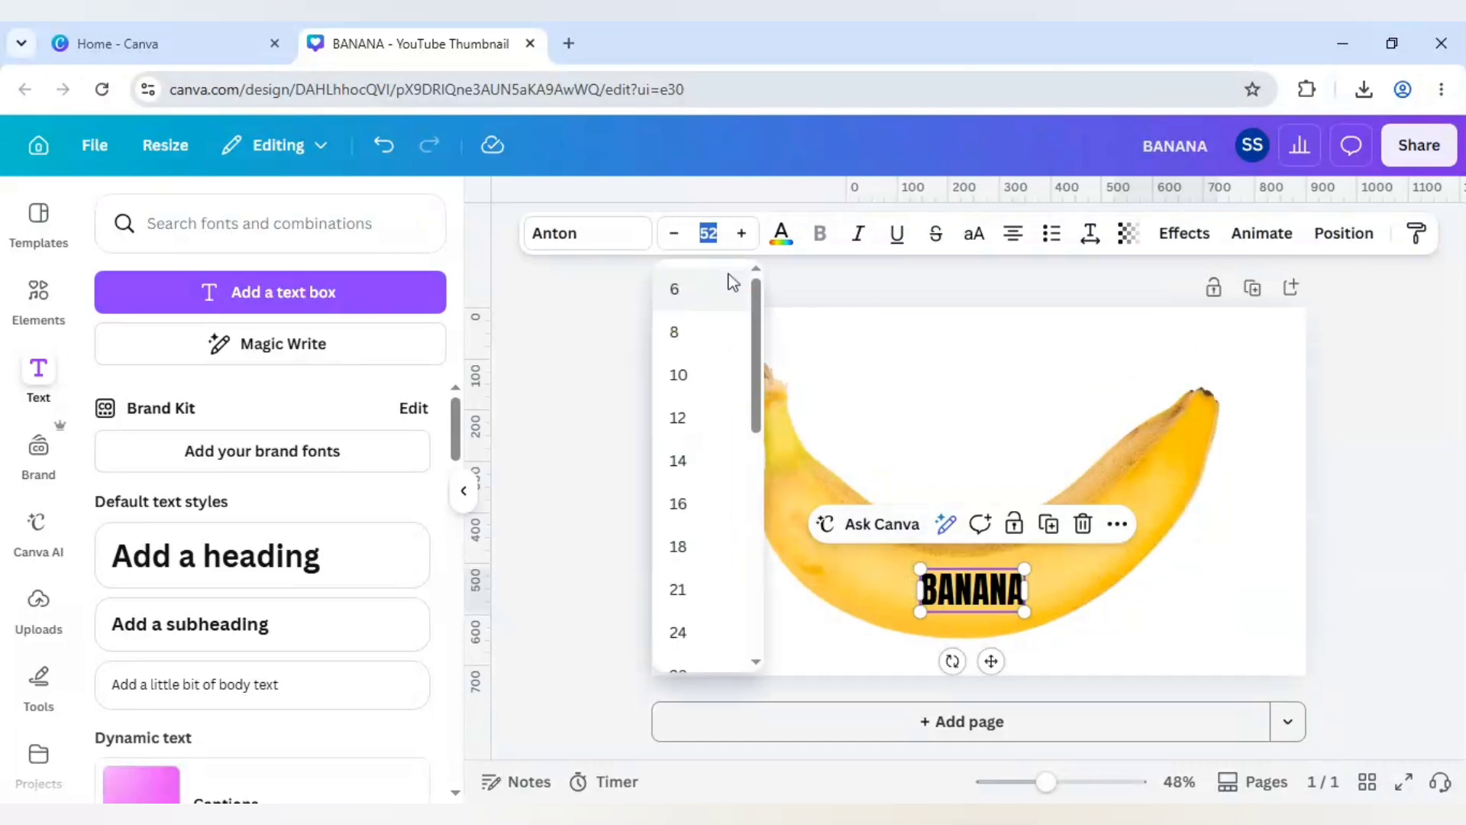
text(17)
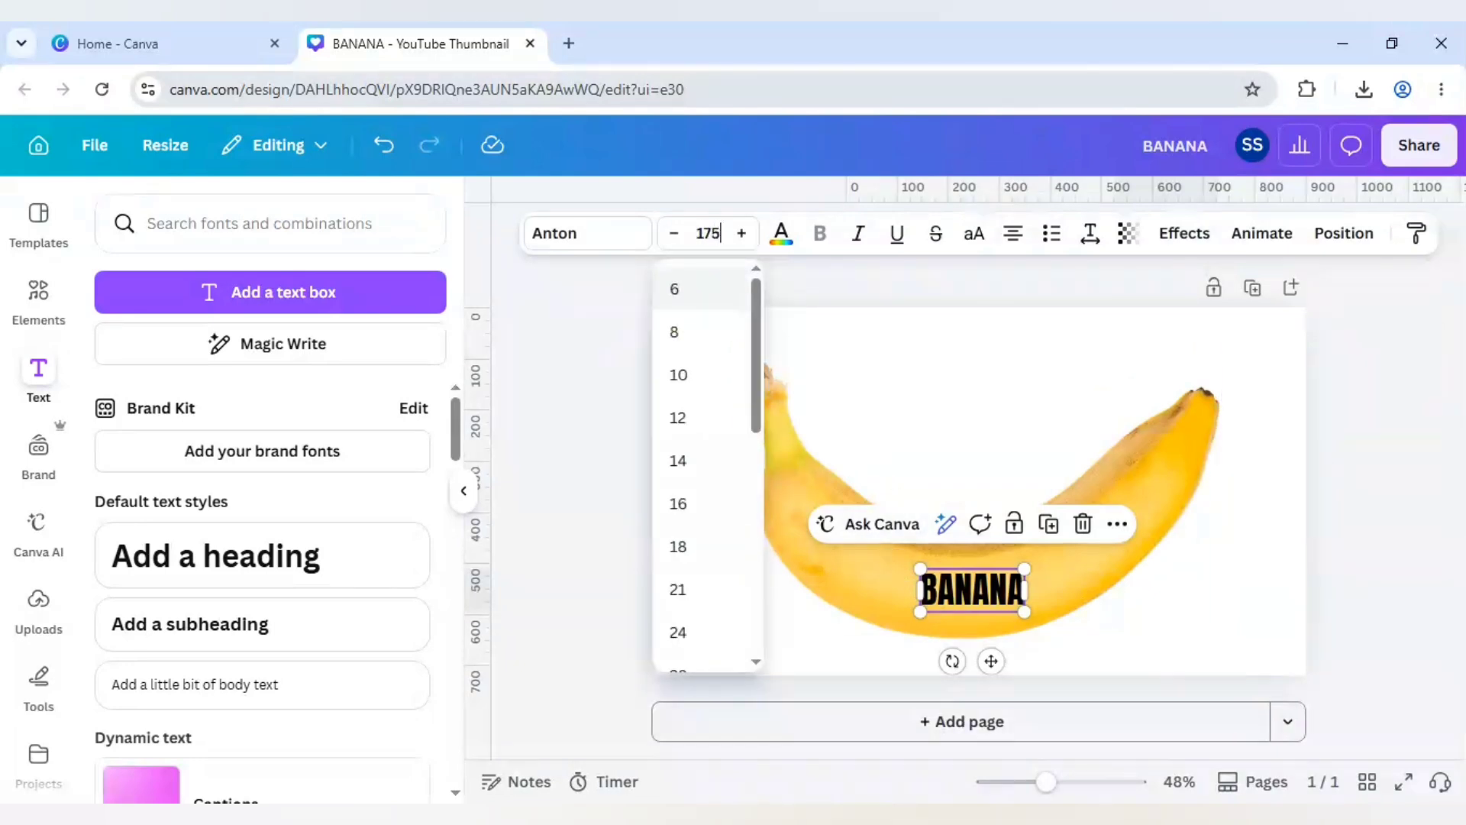
click(580, 405)
drag(970, 580, 976, 478)
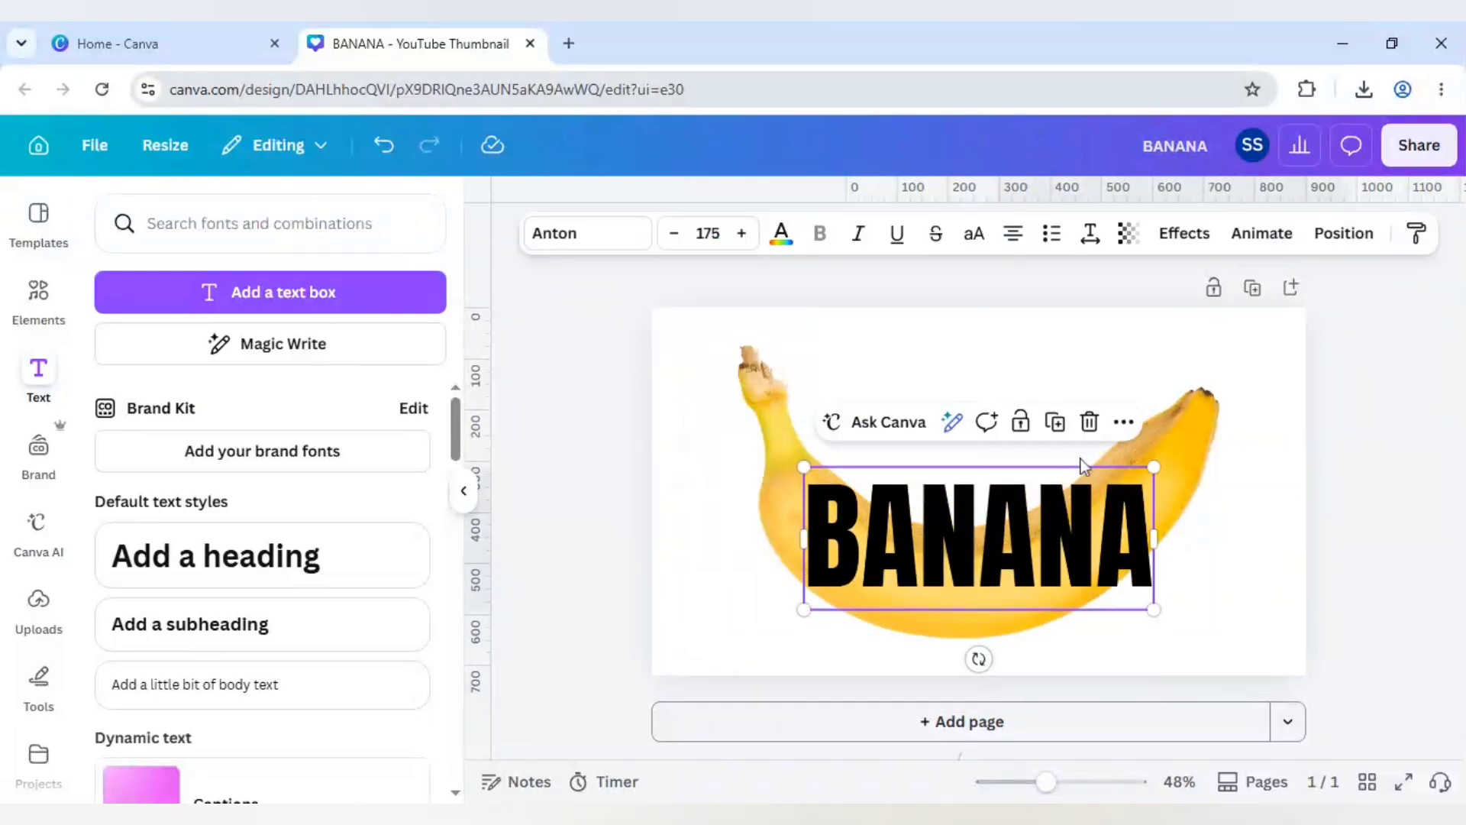
Apply the Curve shape effect to the BANANA text with a curve value of -100.
click(1186, 235)
scroll(268, 557, down, 3)
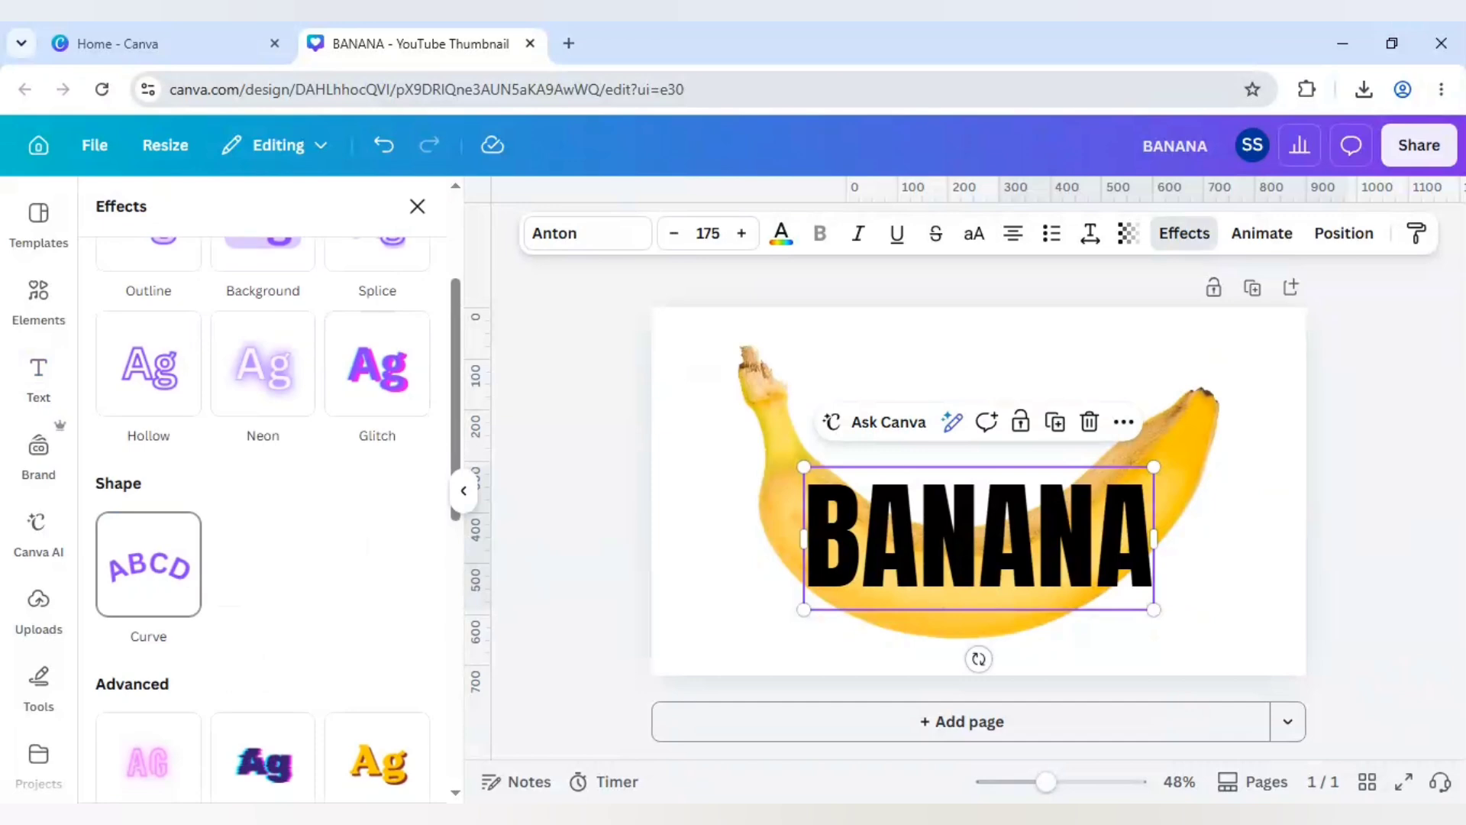
click(145, 569)
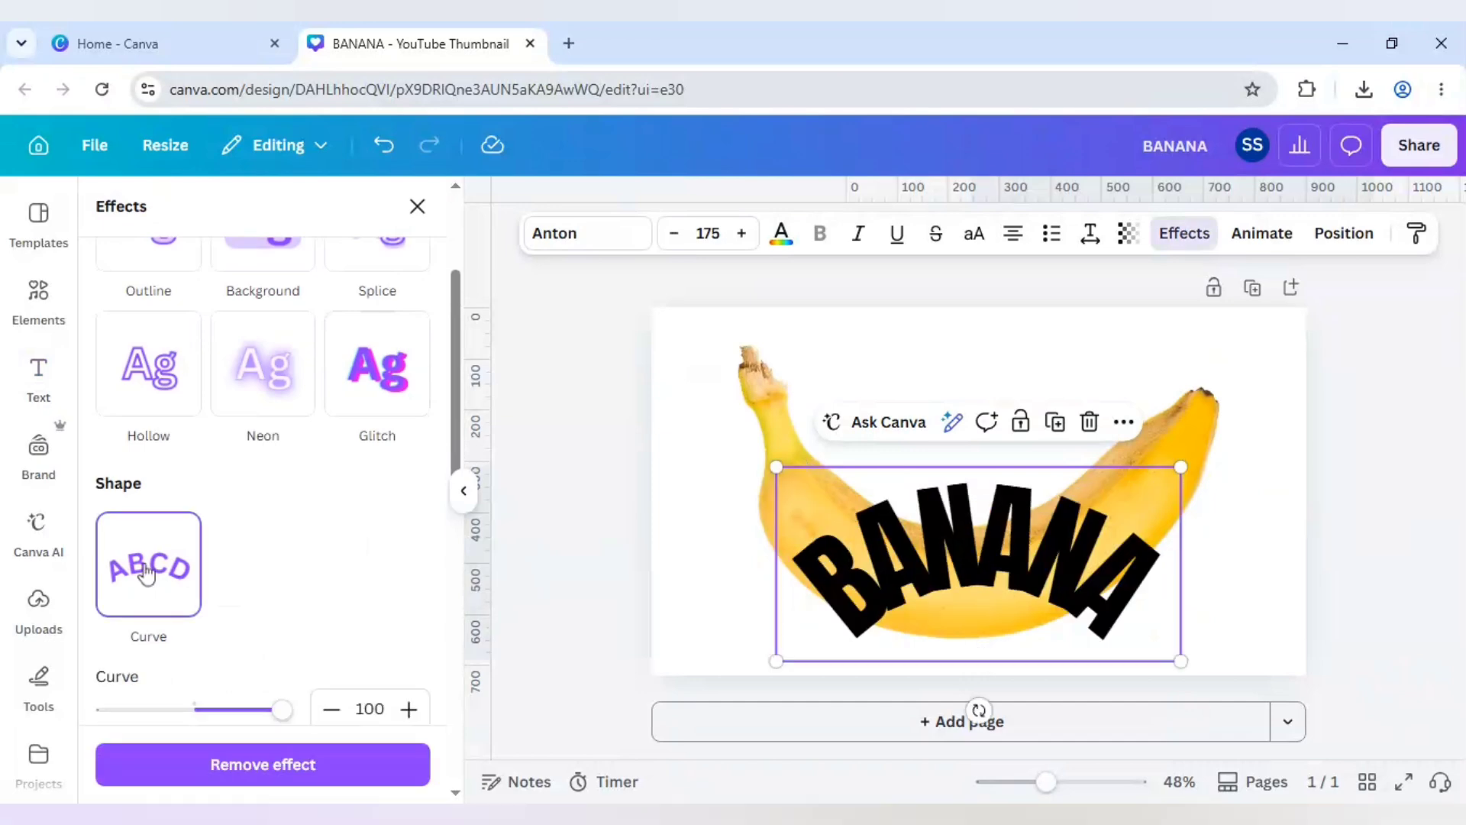
scroll(262, 658, down, 2)
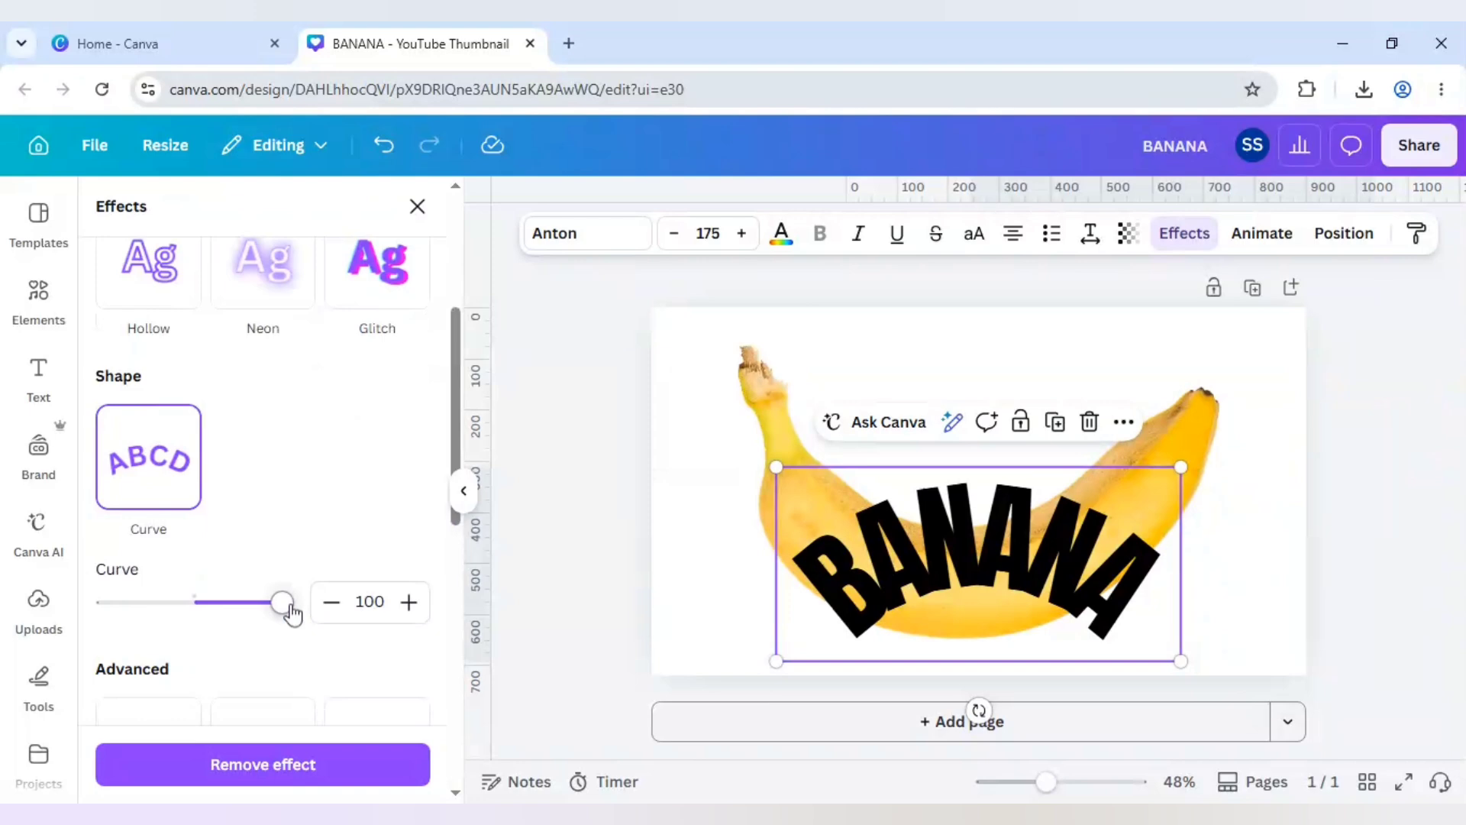
drag(290, 609, 76, 614)
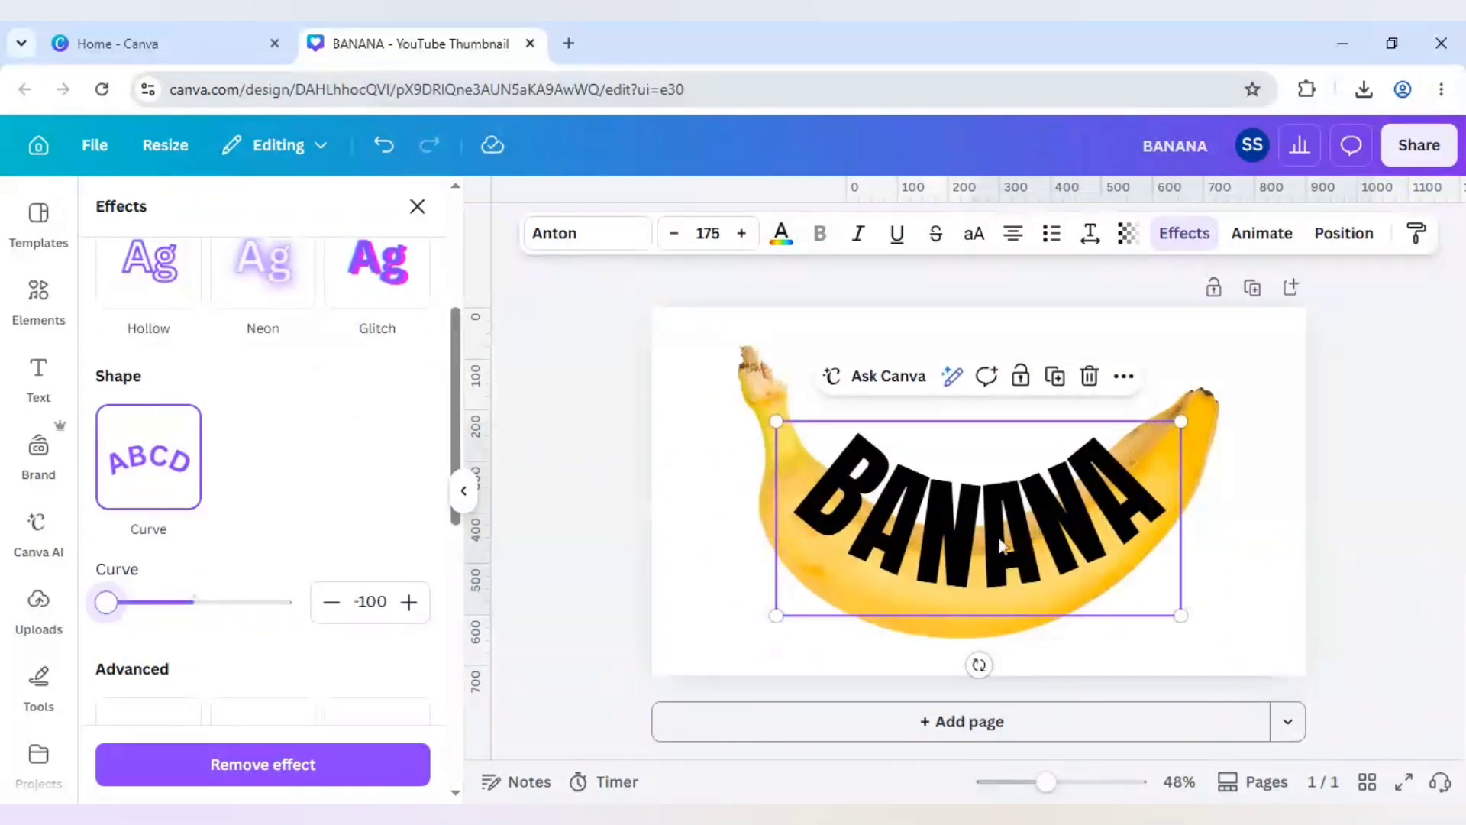
Move the curved BANANA text down onto the banana's body and rotate it to -8°.
drag(1005, 547, 998, 588)
drag(982, 720, 1000, 727)
drag(1056, 616, 1066, 603)
drag(1005, 709, 1007, 703)
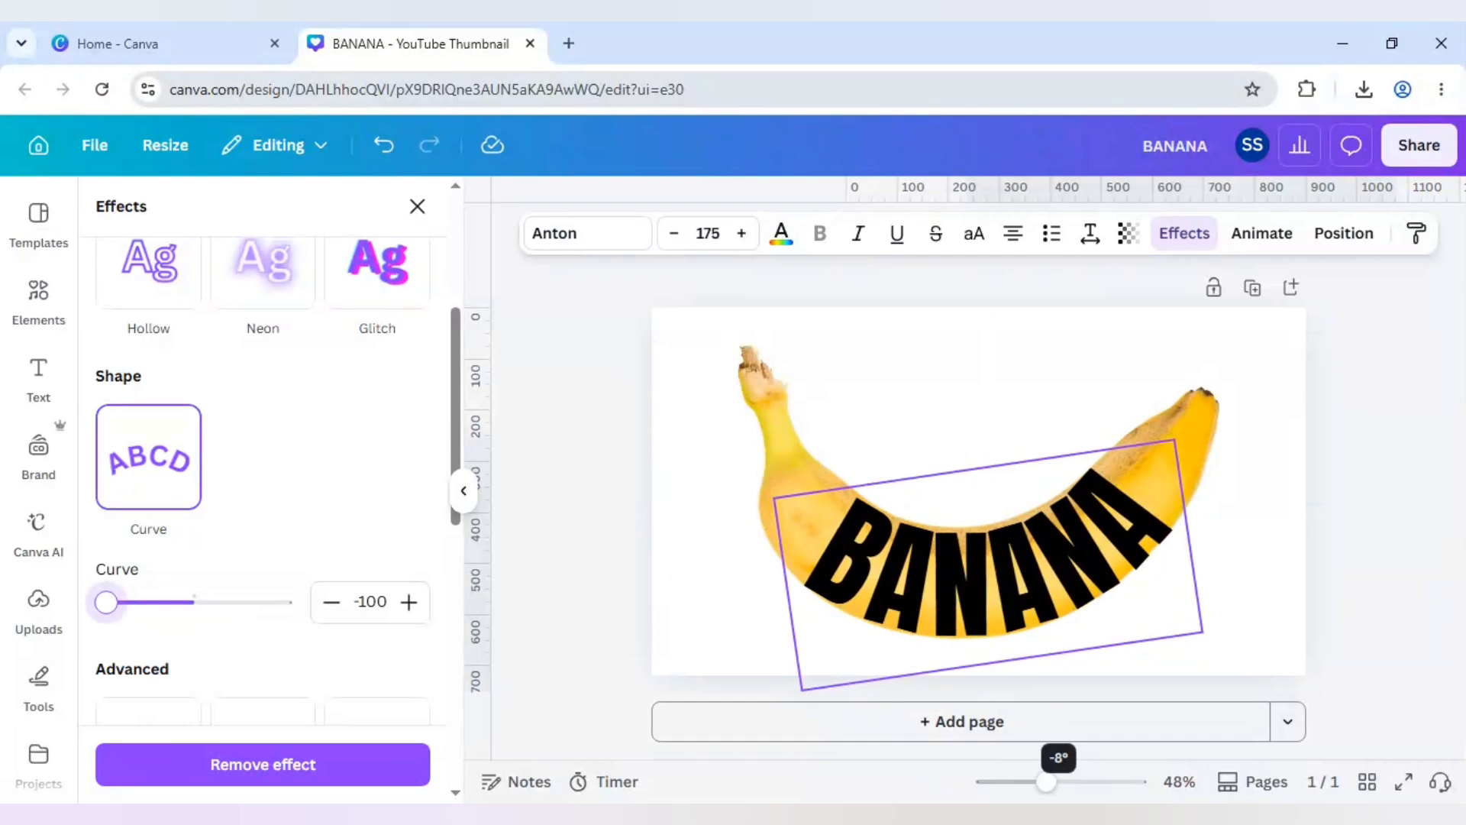
drag(1015, 683, 1016, 684)
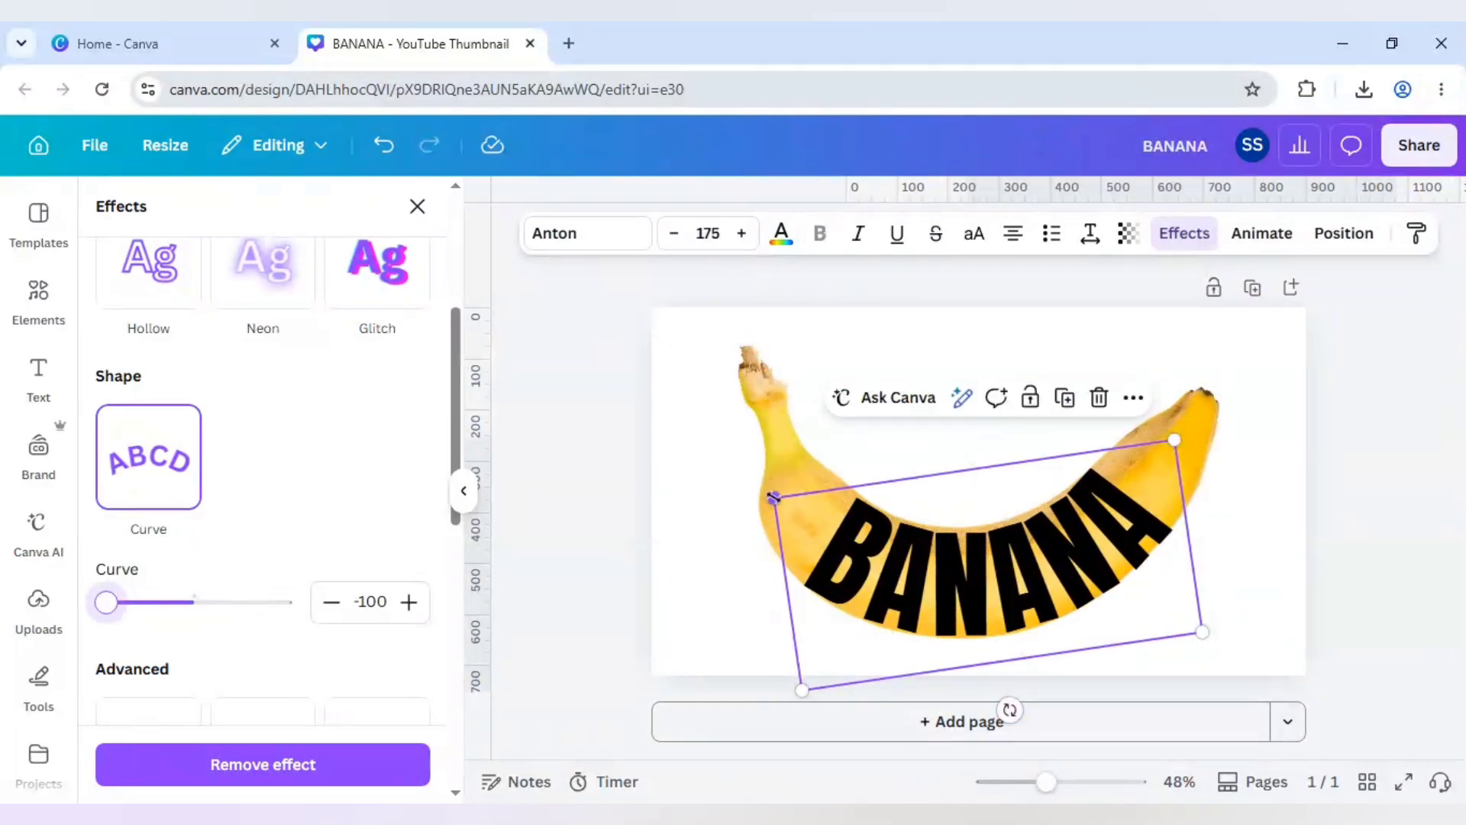
Scale the curved BANANA text up to size 180 and tilt it to -11° along the banana.
drag(773, 497, 762, 494)
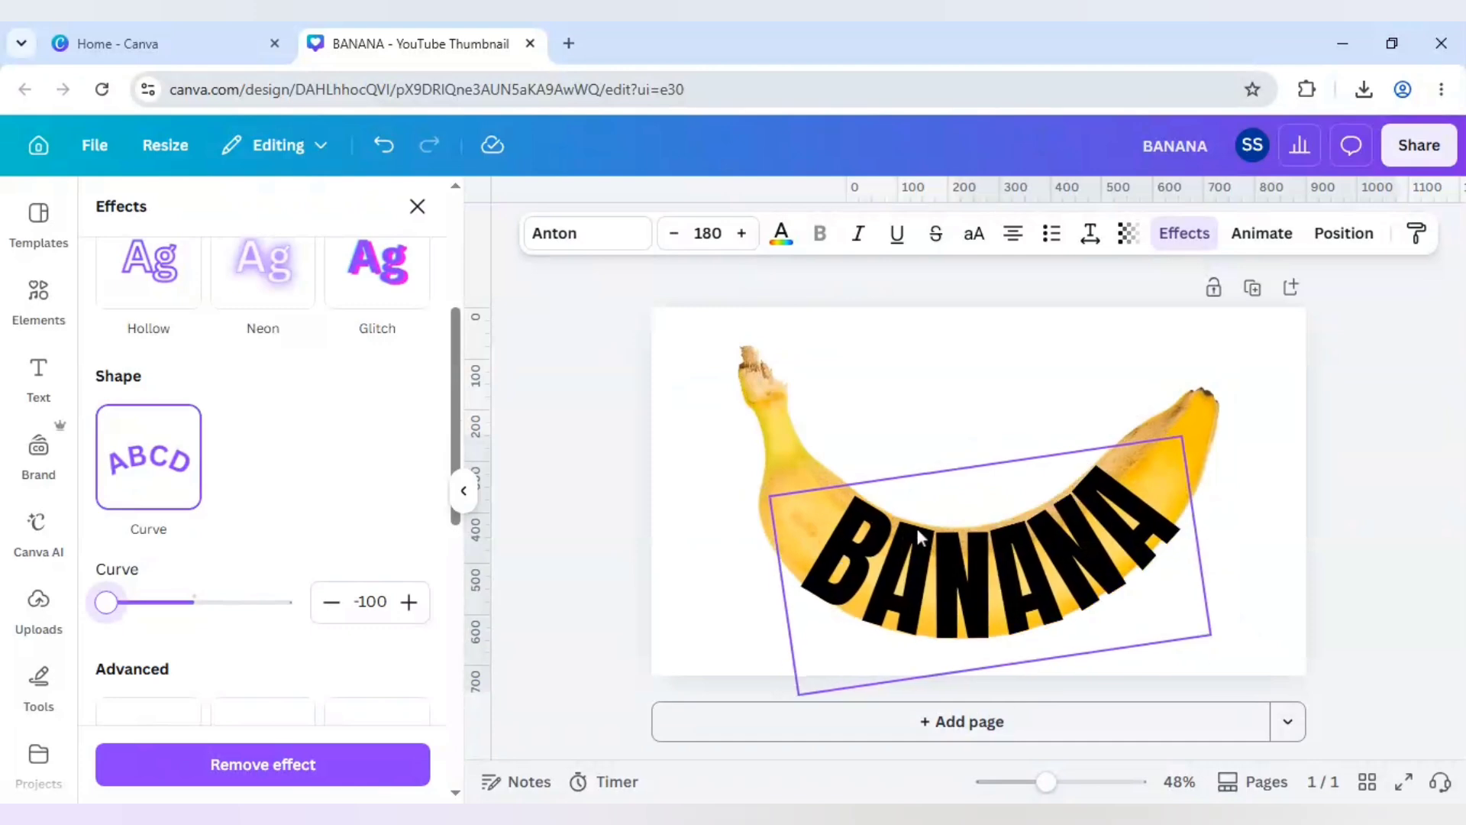
drag(919, 537, 918, 525)
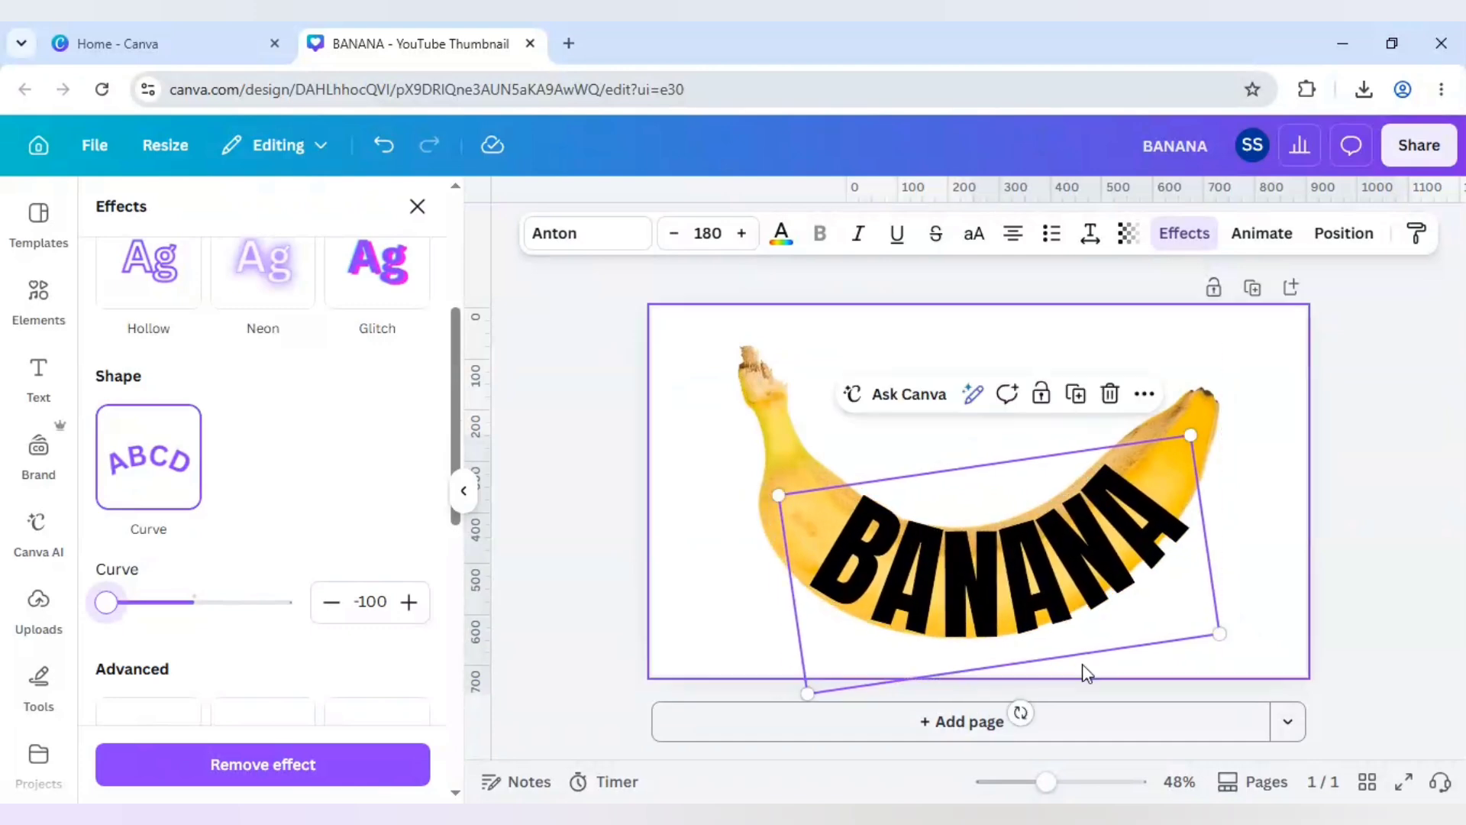
drag(1022, 713, 1033, 711)
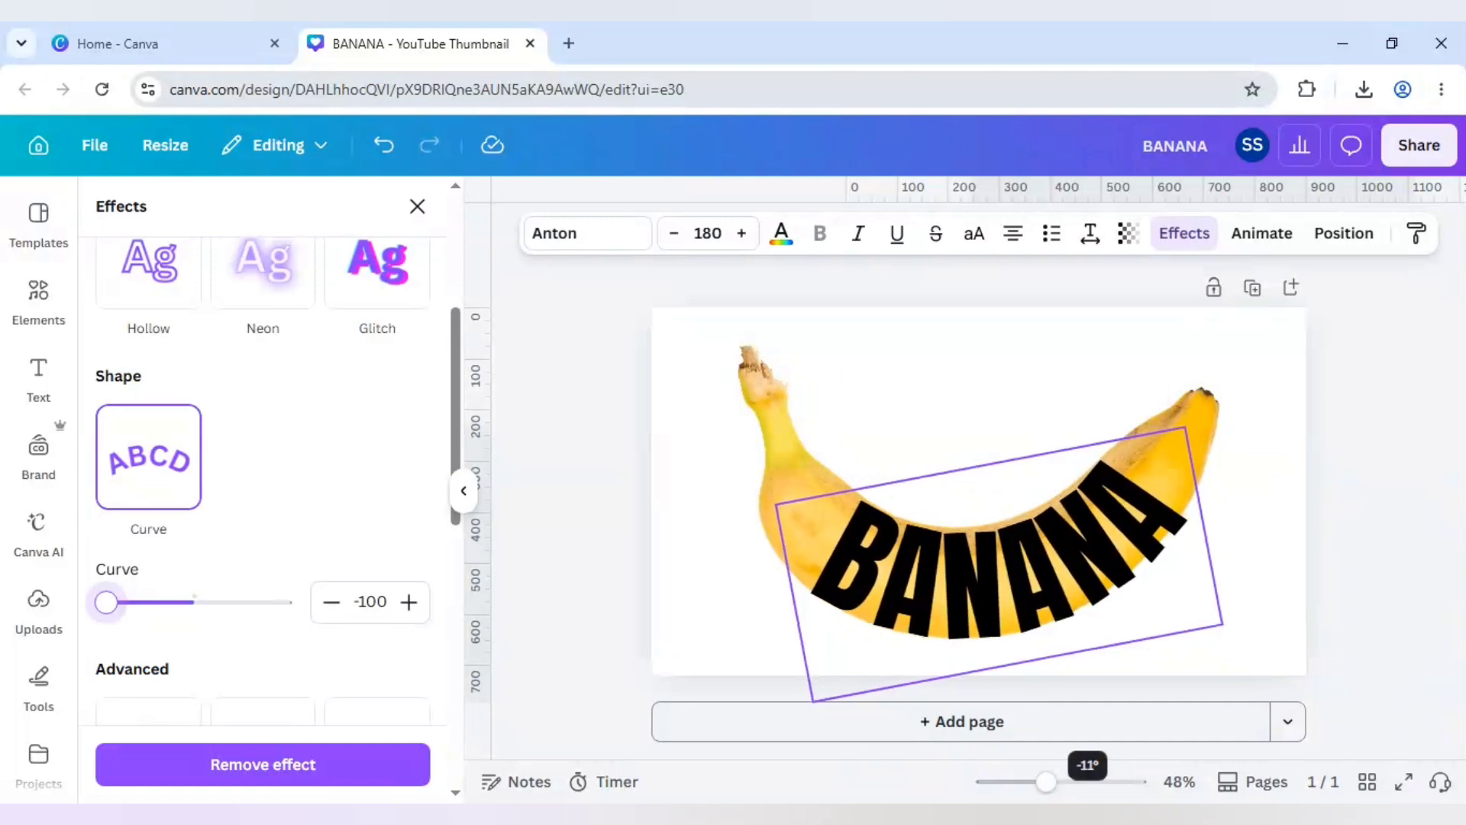
drag(1034, 711, 1031, 711)
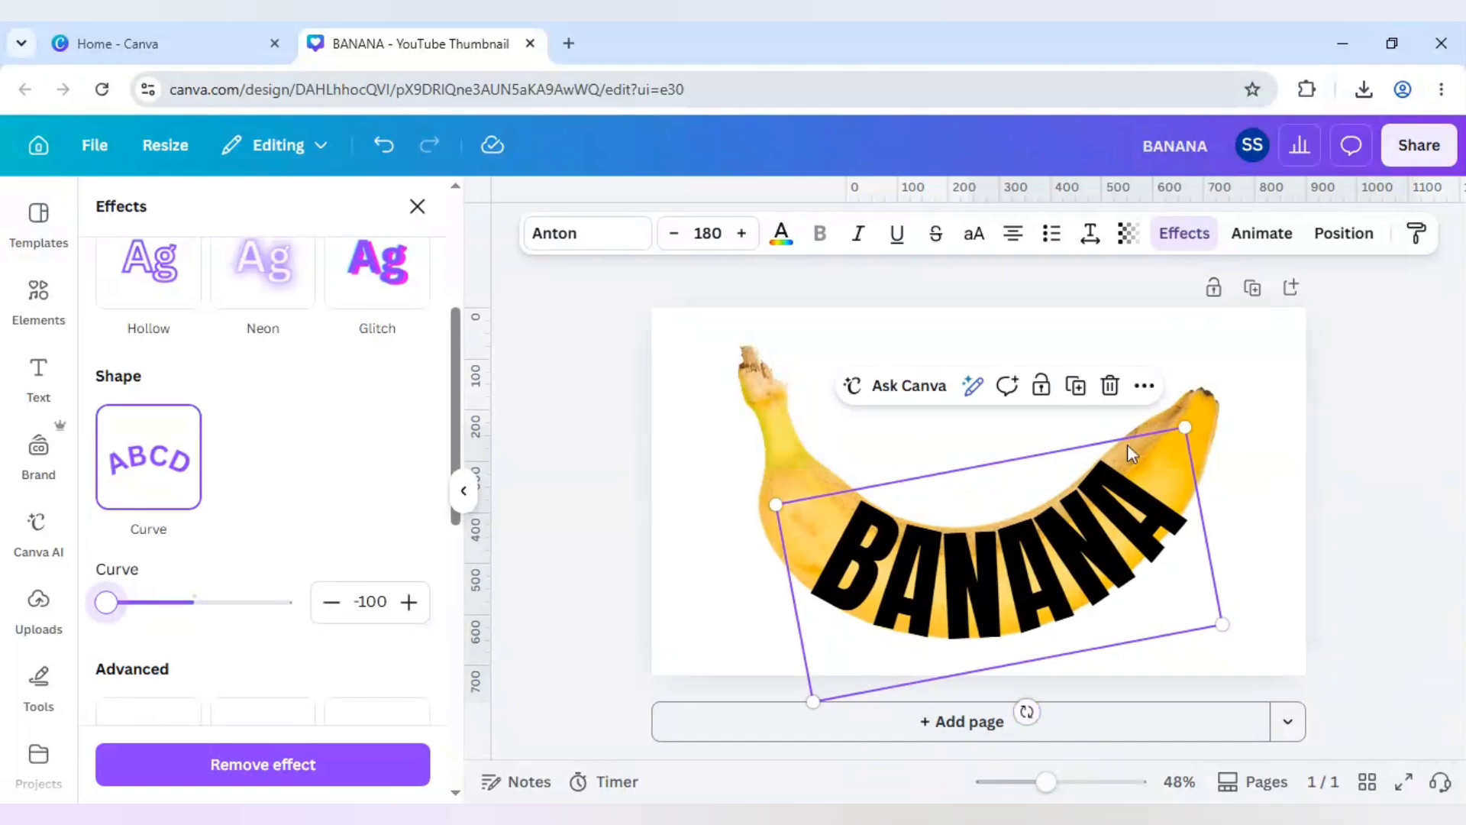
Enlarge the curved text to size 184 and rotate it further counter-clockwise, repositioning it to follow the banana's bend.
drag(1193, 422, 1203, 422)
drag(1034, 710, 1046, 711)
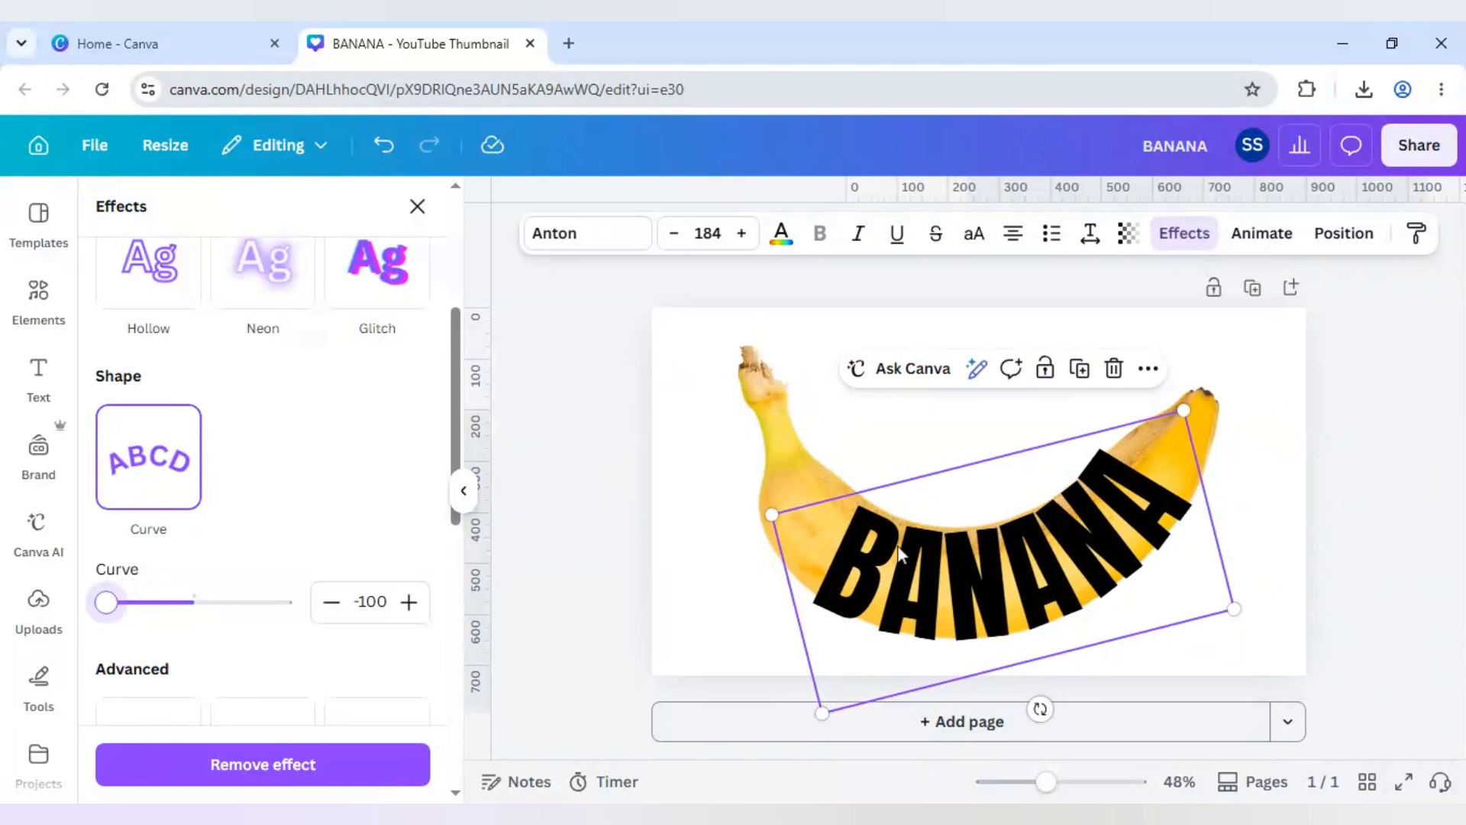
drag(901, 540, 901, 539)
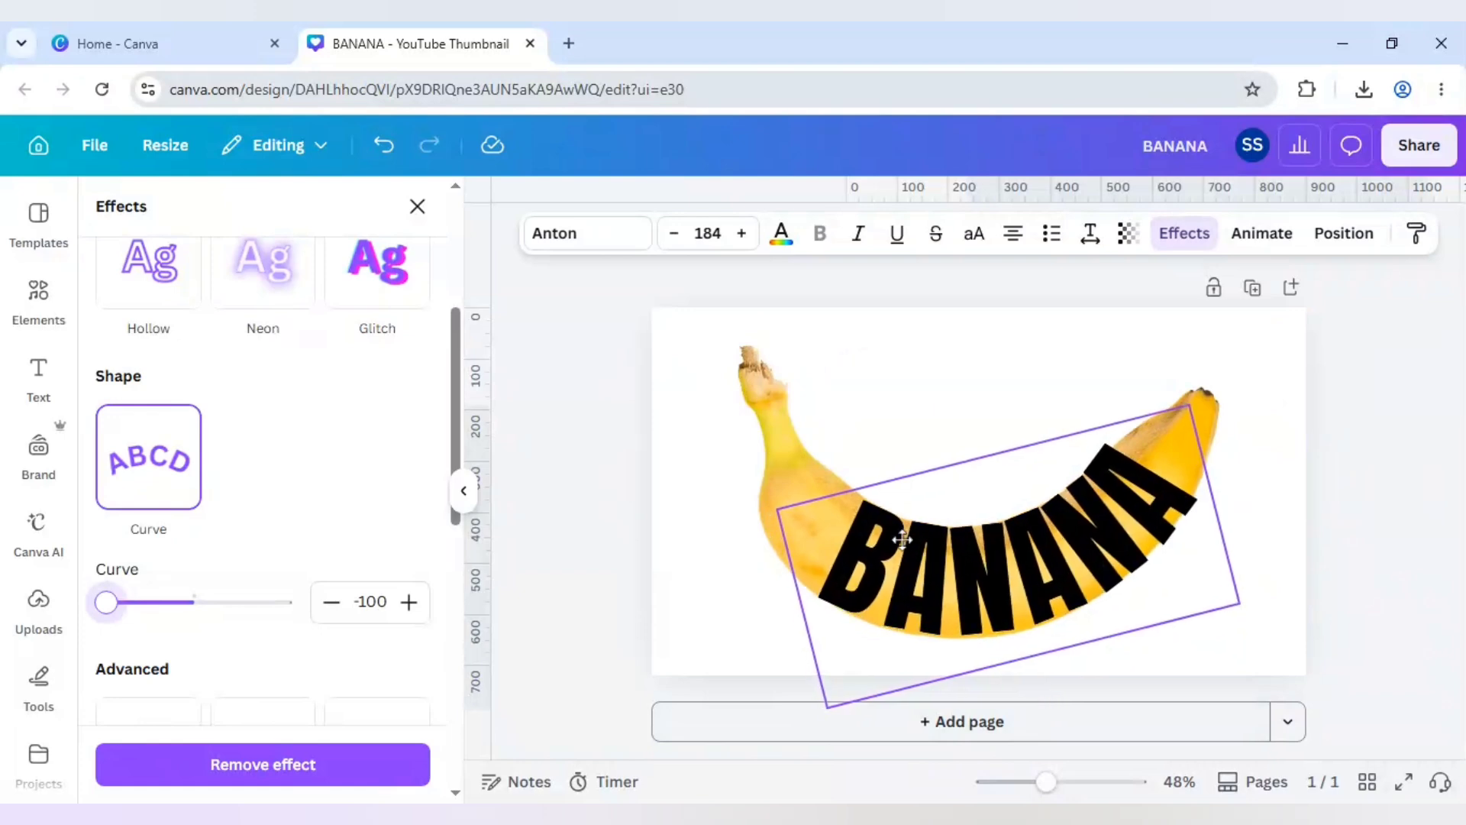
drag(902, 539, 905, 539)
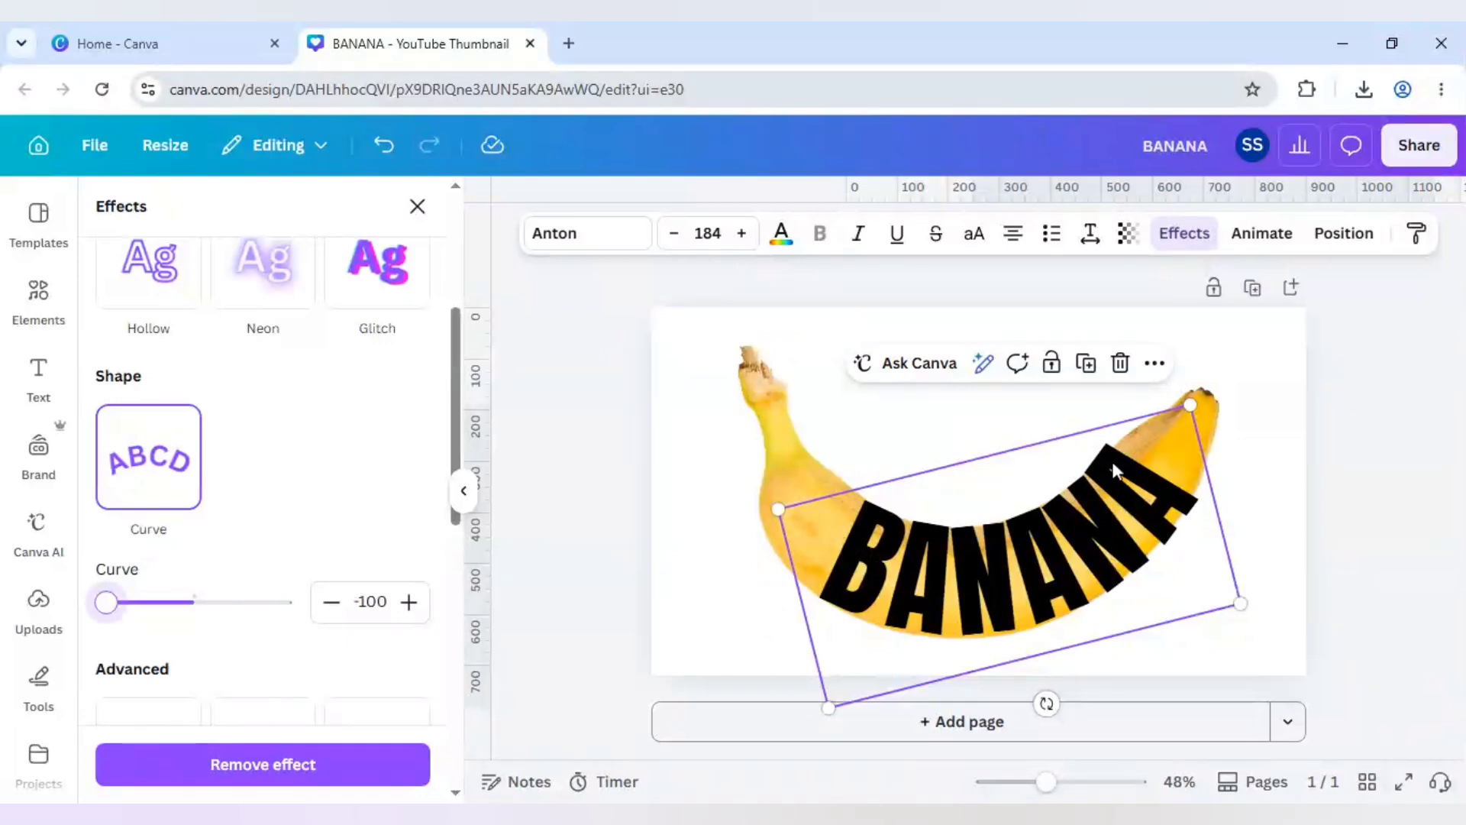
Enlarge the curved text to size 187 and nudge it slightly so it lines up with the banana's inner edge.
drag(1195, 405, 1194, 404)
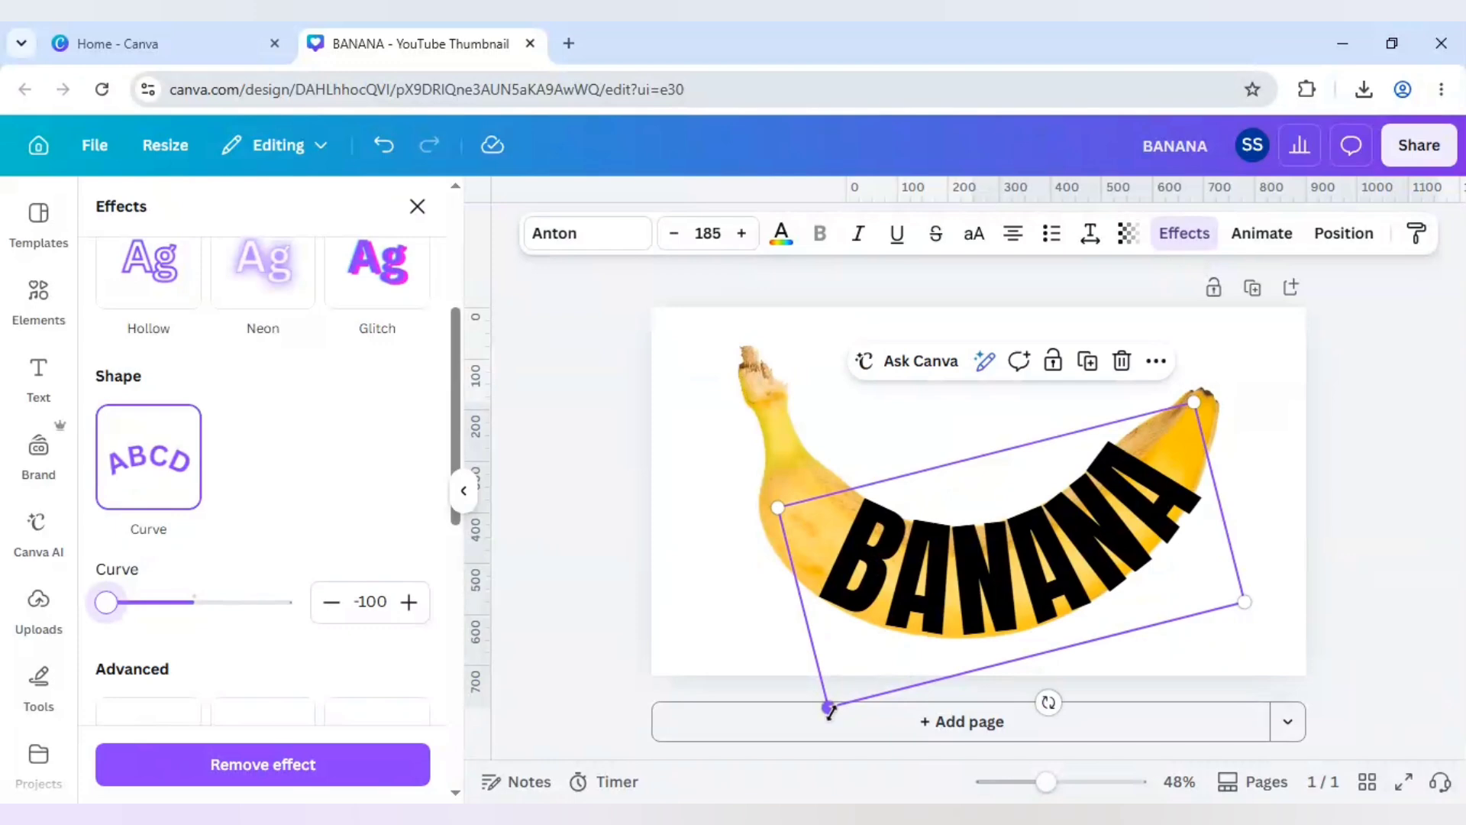
drag(828, 708, 830, 716)
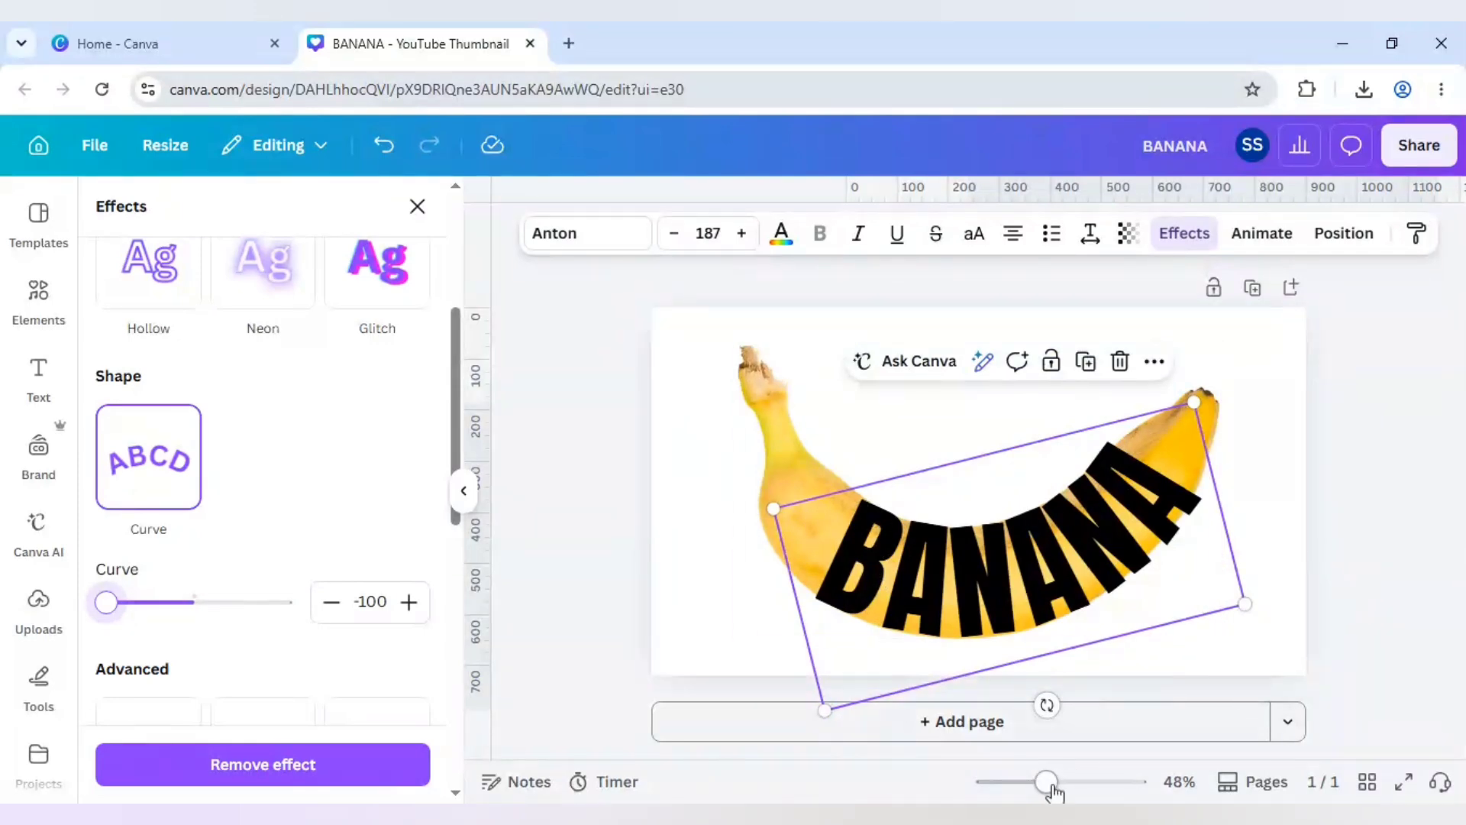
scroll(897, 582, up, 5)
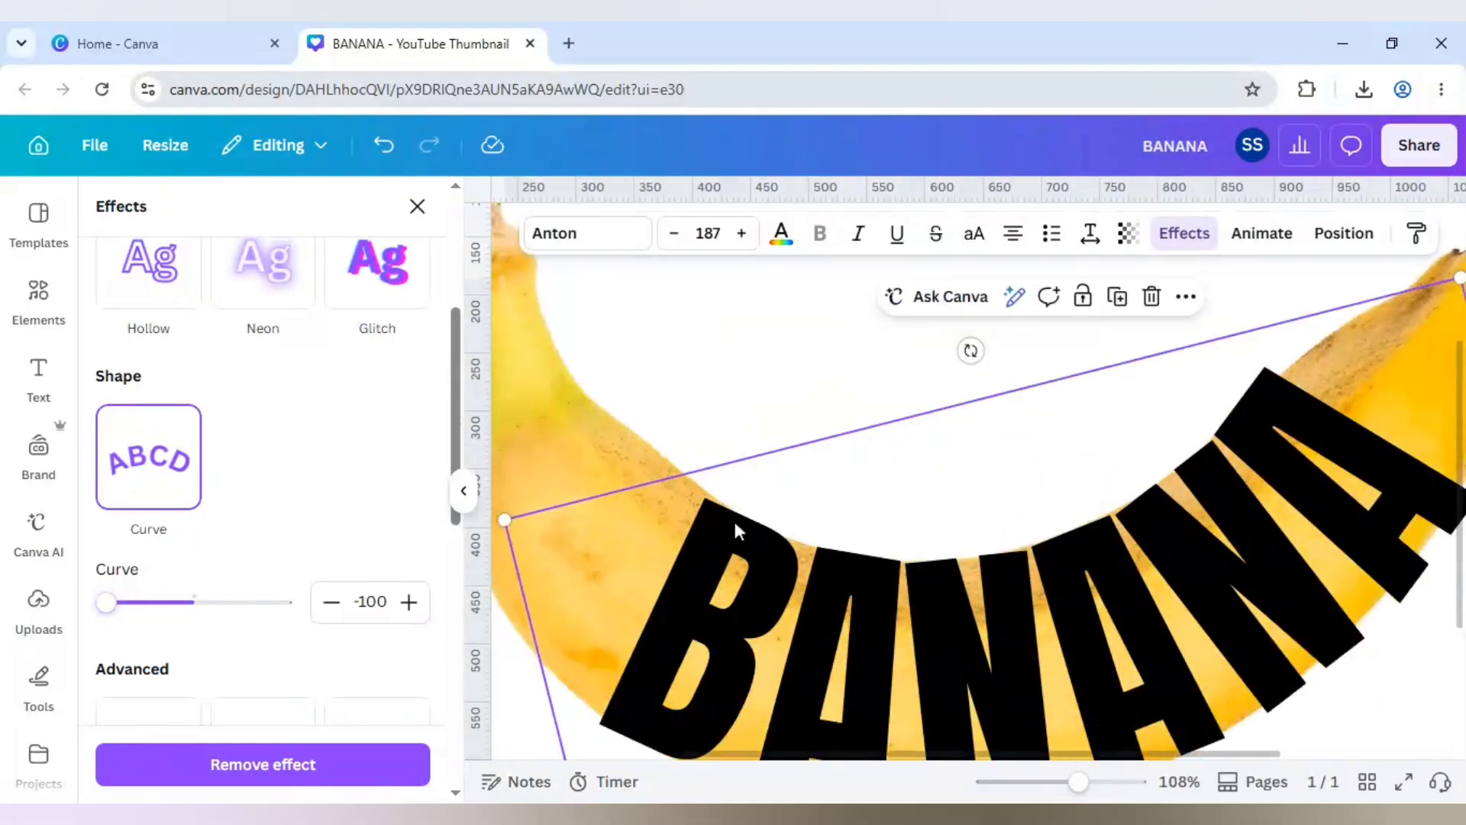
drag(739, 530, 740, 519)
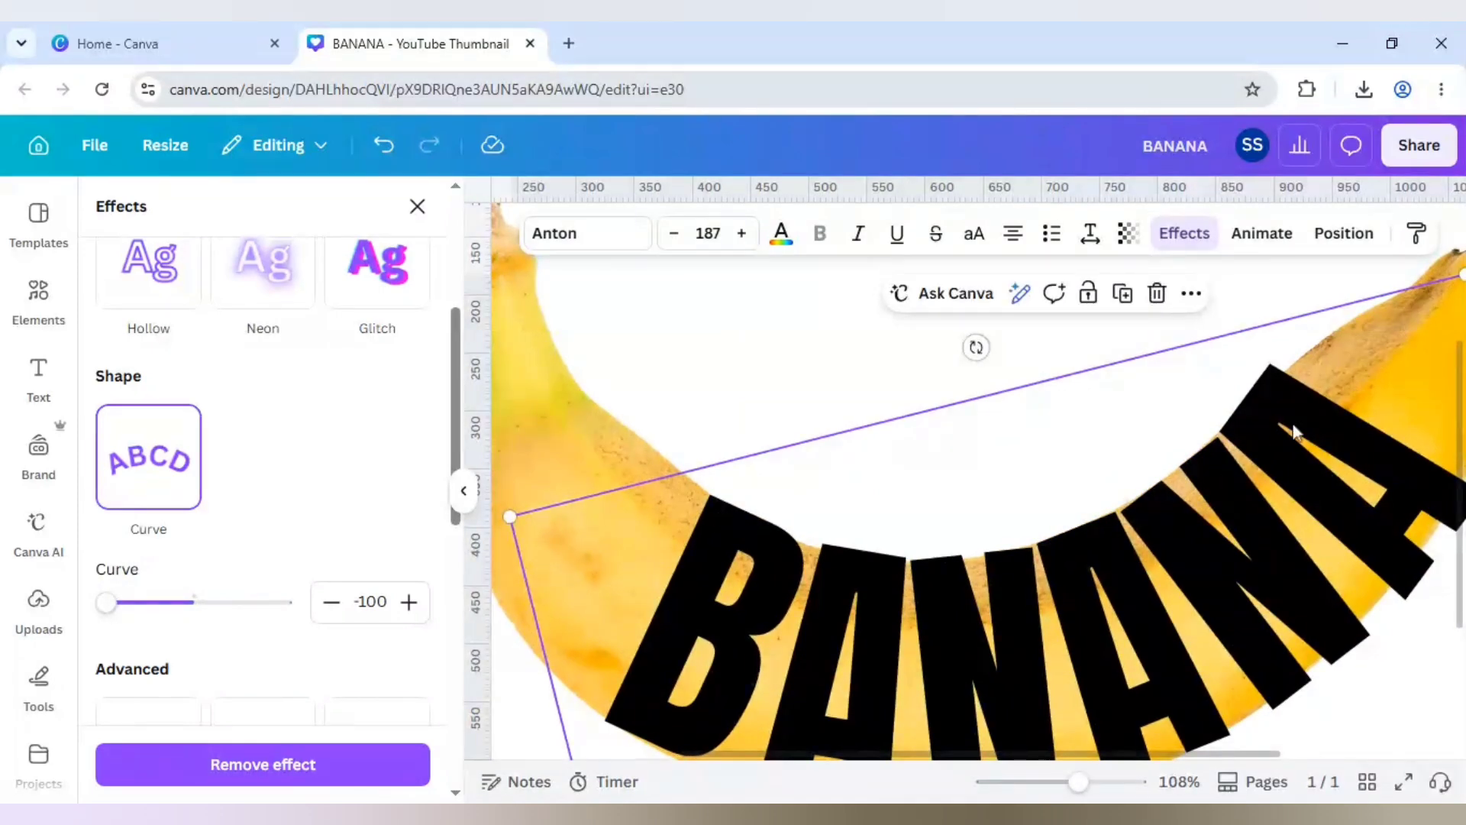
drag(1077, 781, 1046, 781)
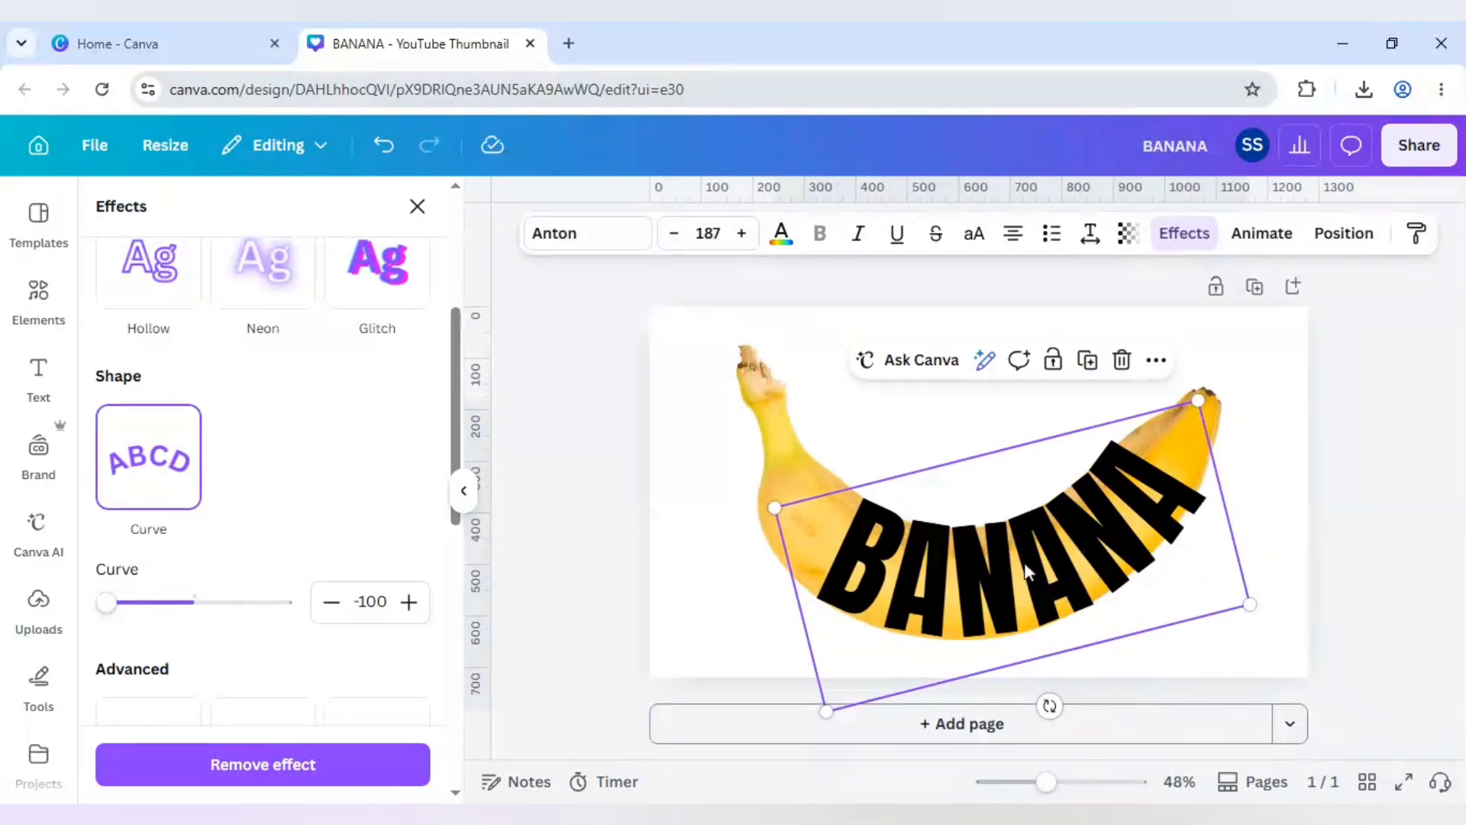
Cut the curved BANANA text from the banana page and paste it onto a new second page.
key(Delete)
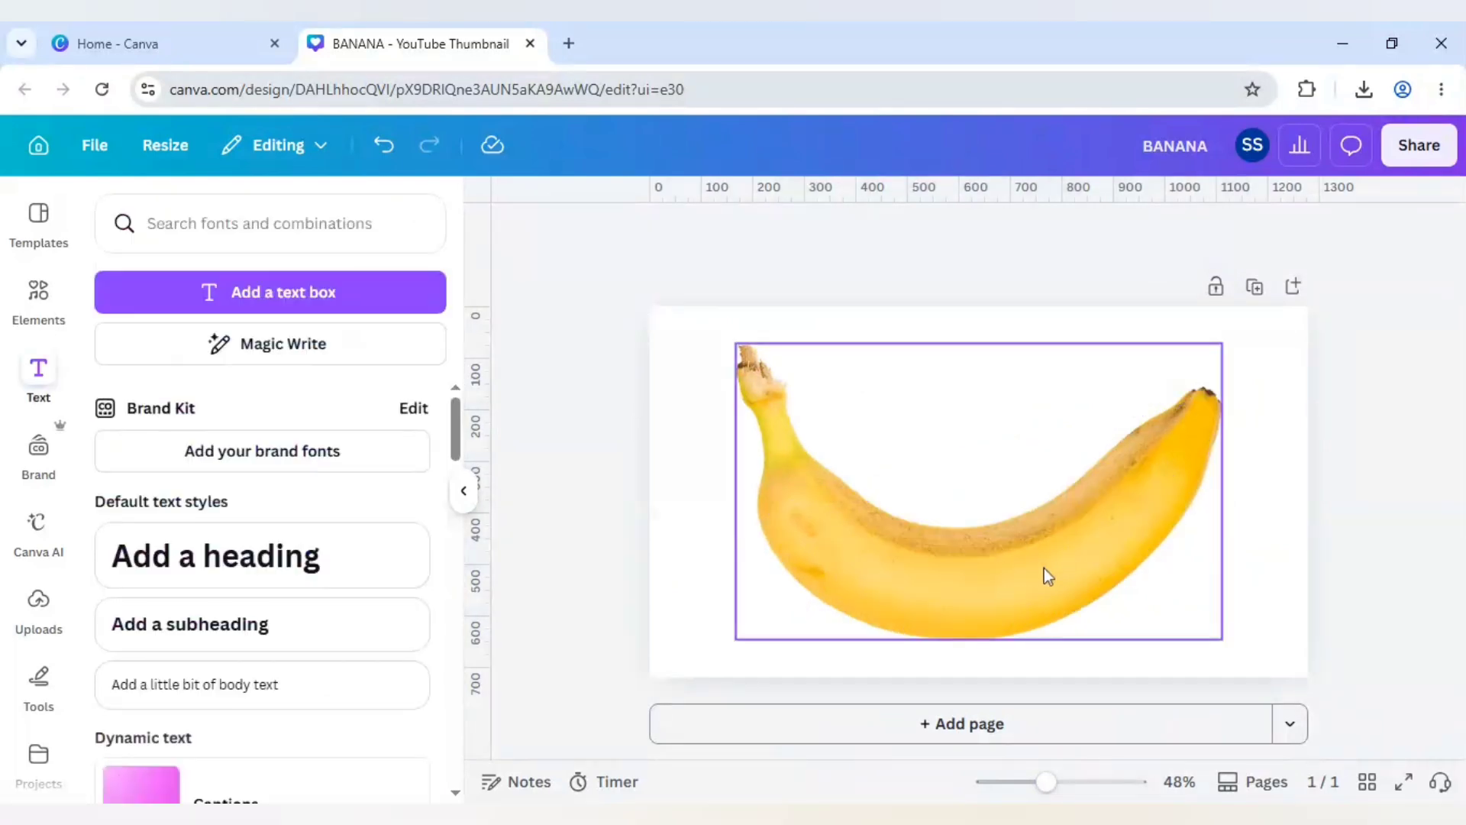
click(968, 724)
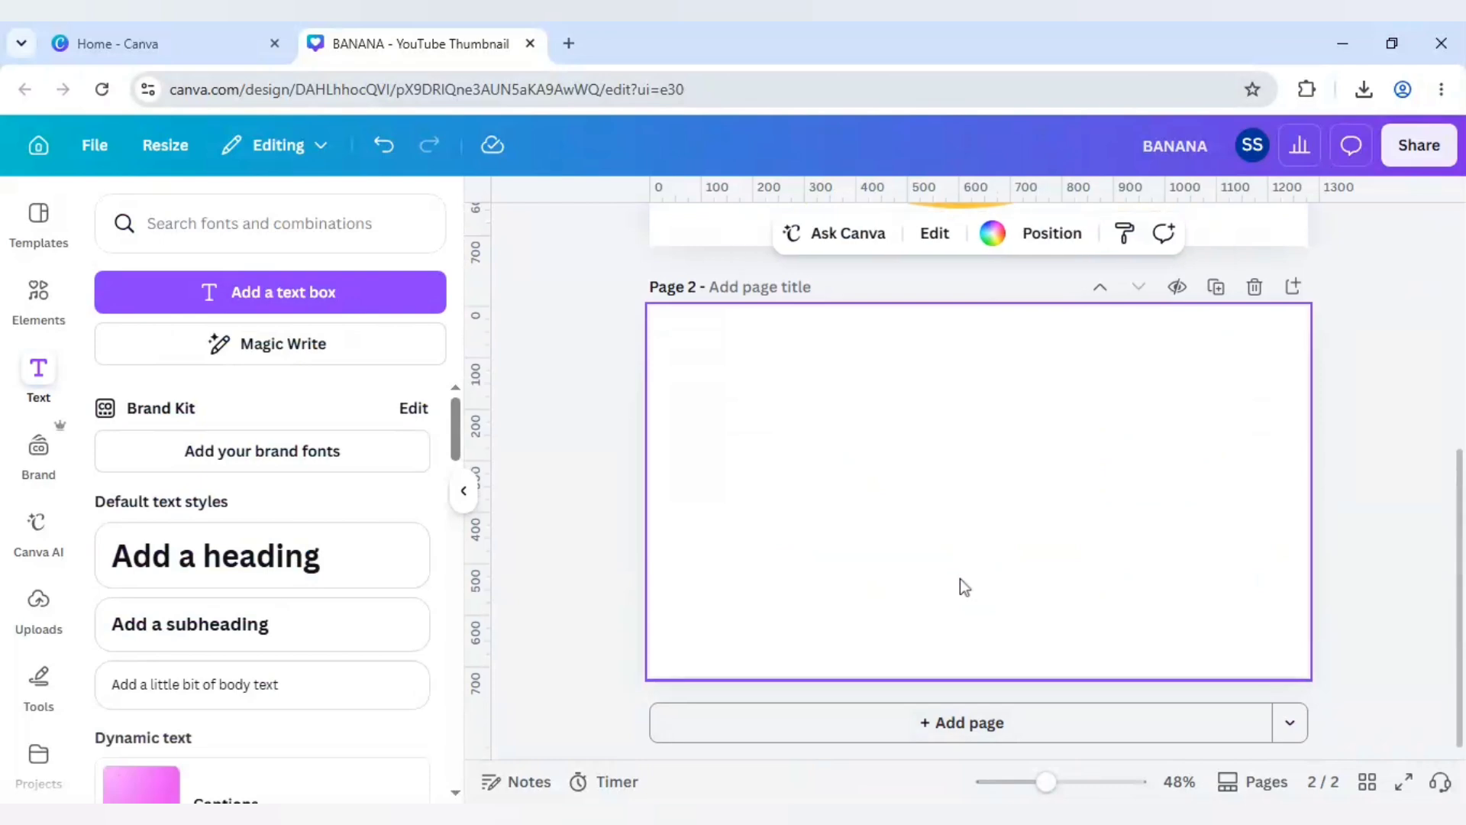
key(ctrl+v)
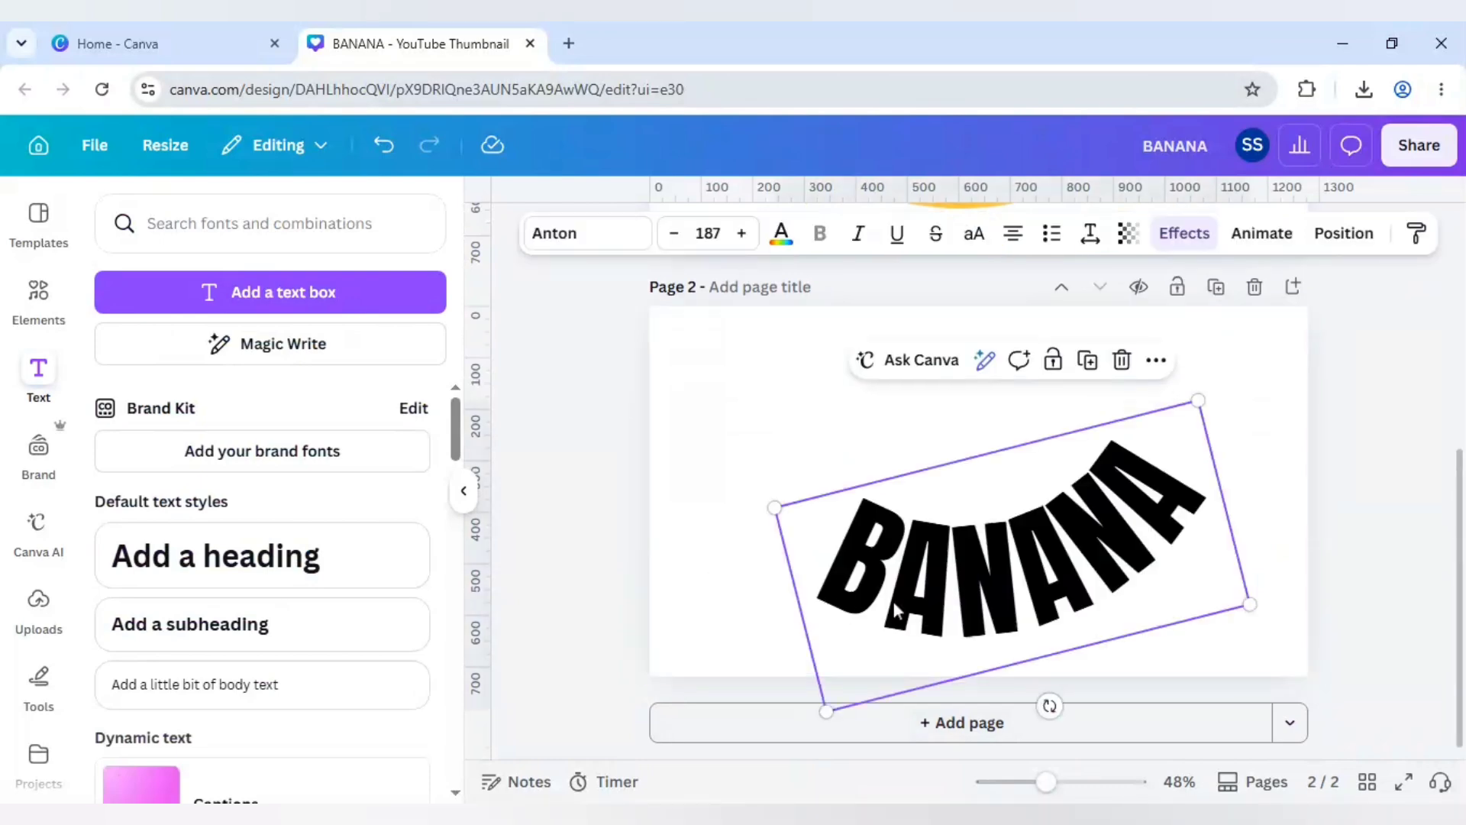
click(718, 495)
Download only page 1 with the plain banana as a PNG.
scroll(722, 500, up, 5)
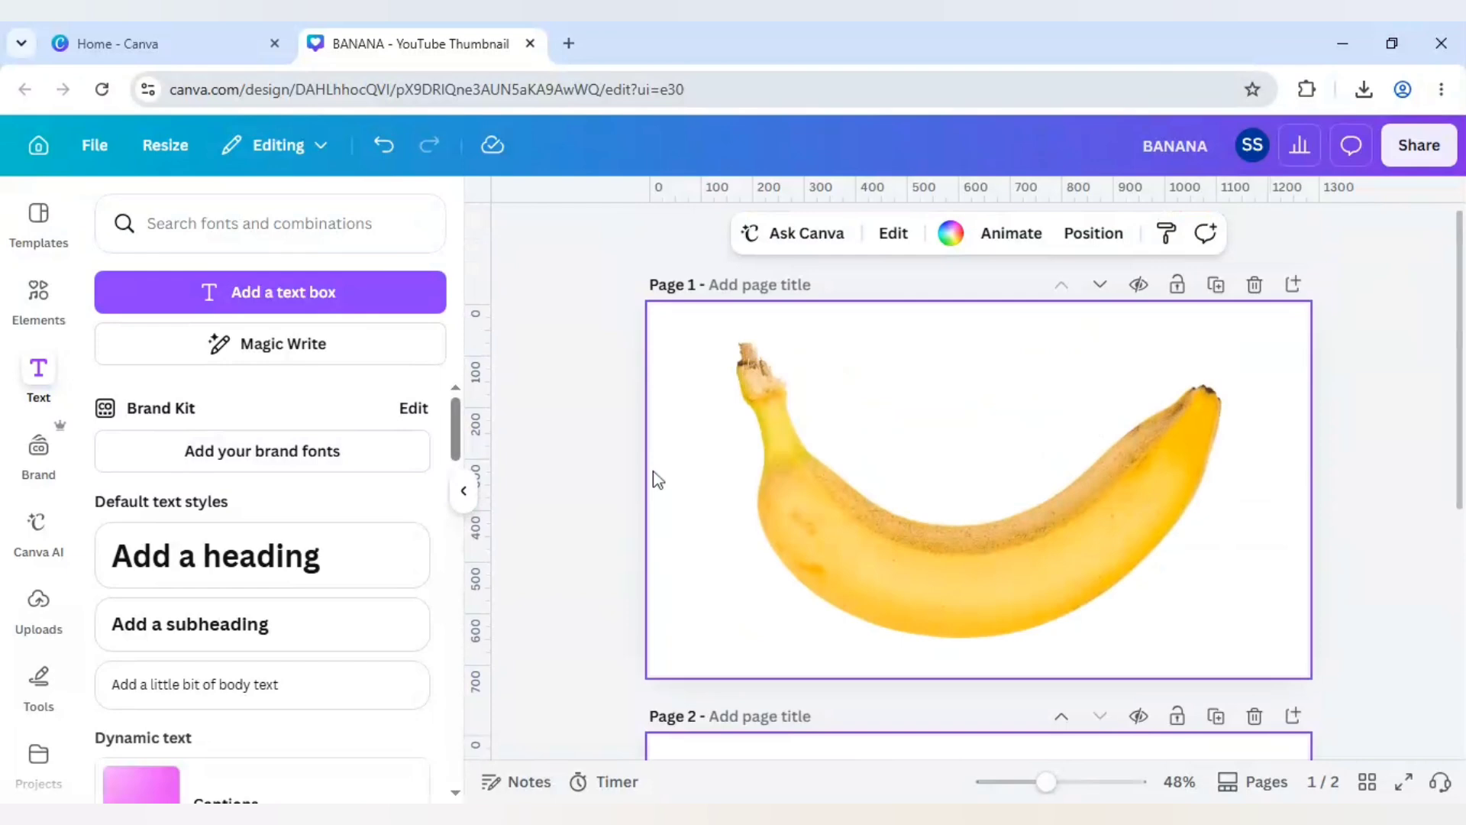
click(54, 297)
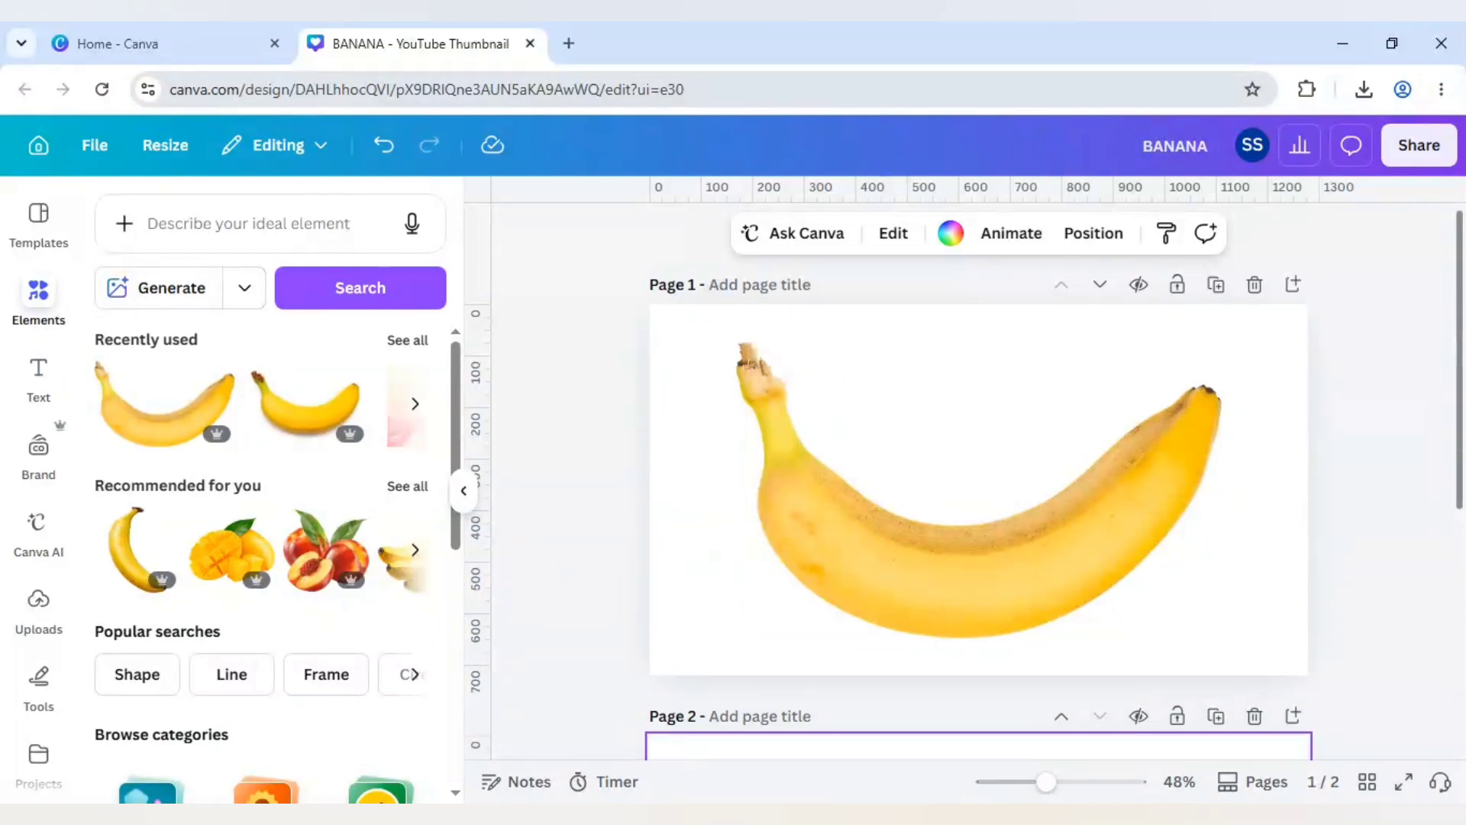
click(1418, 146)
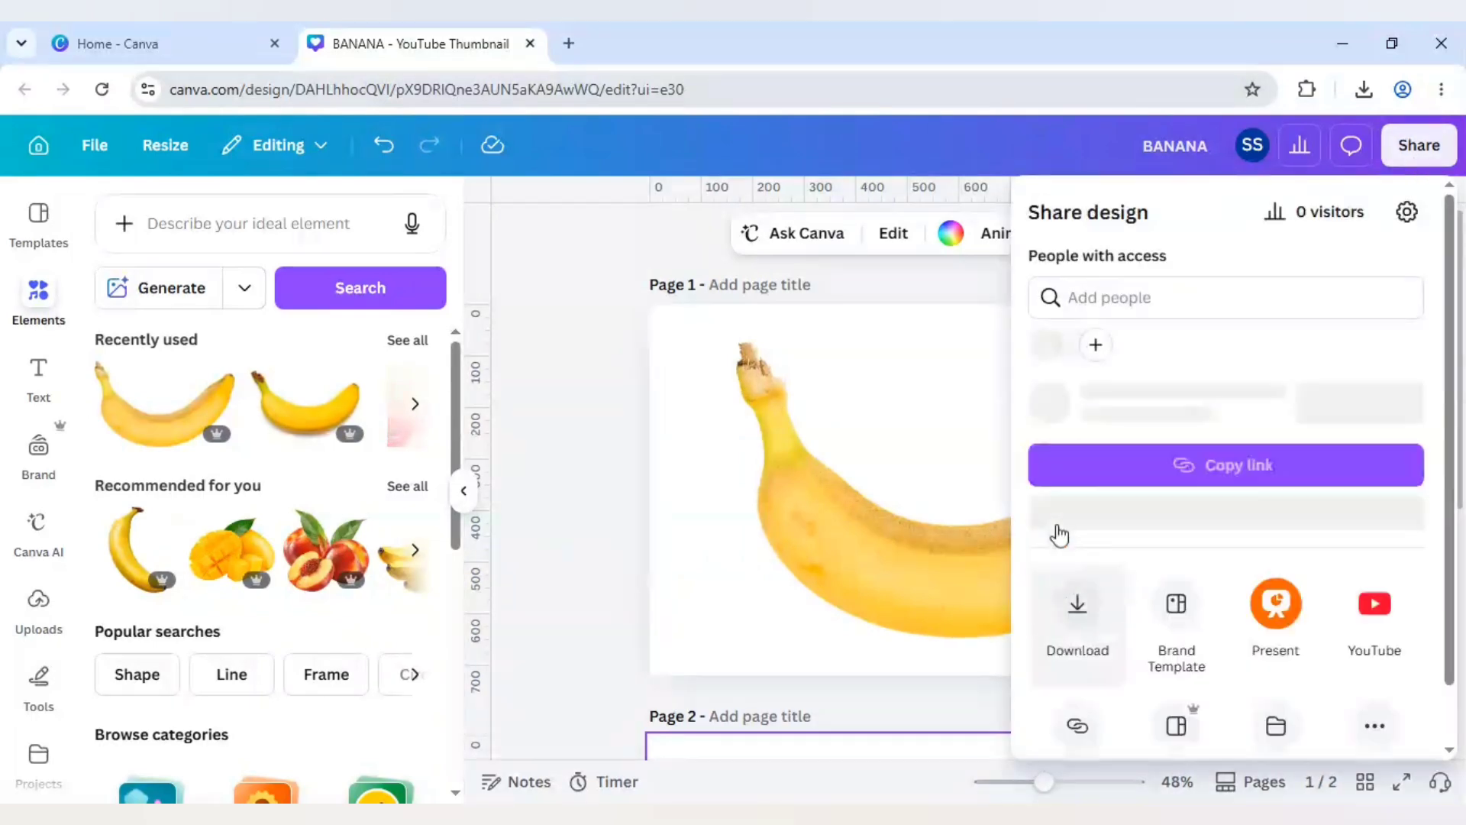
click(1078, 643)
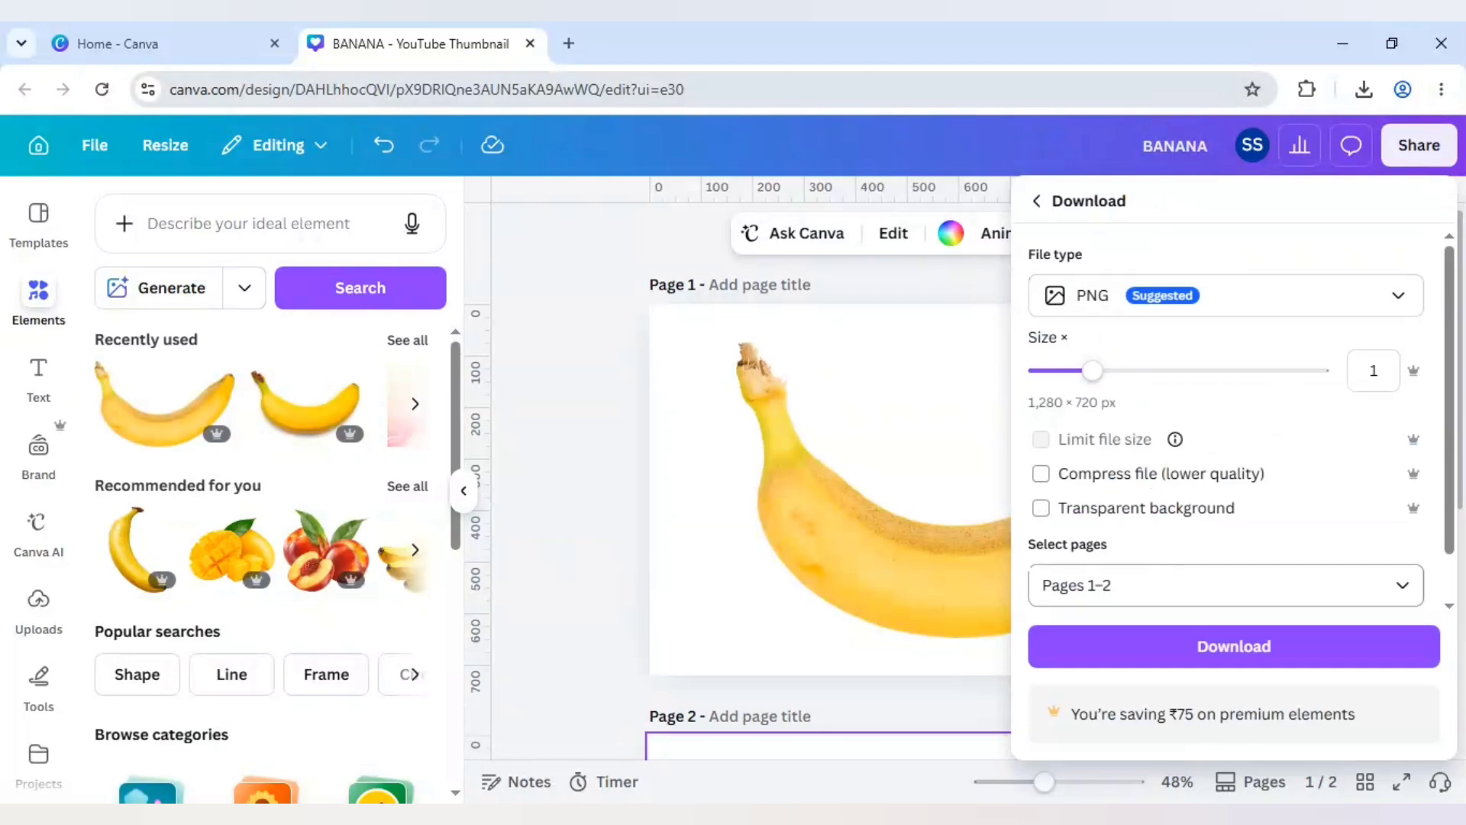
click(1225, 585)
click(1168, 304)
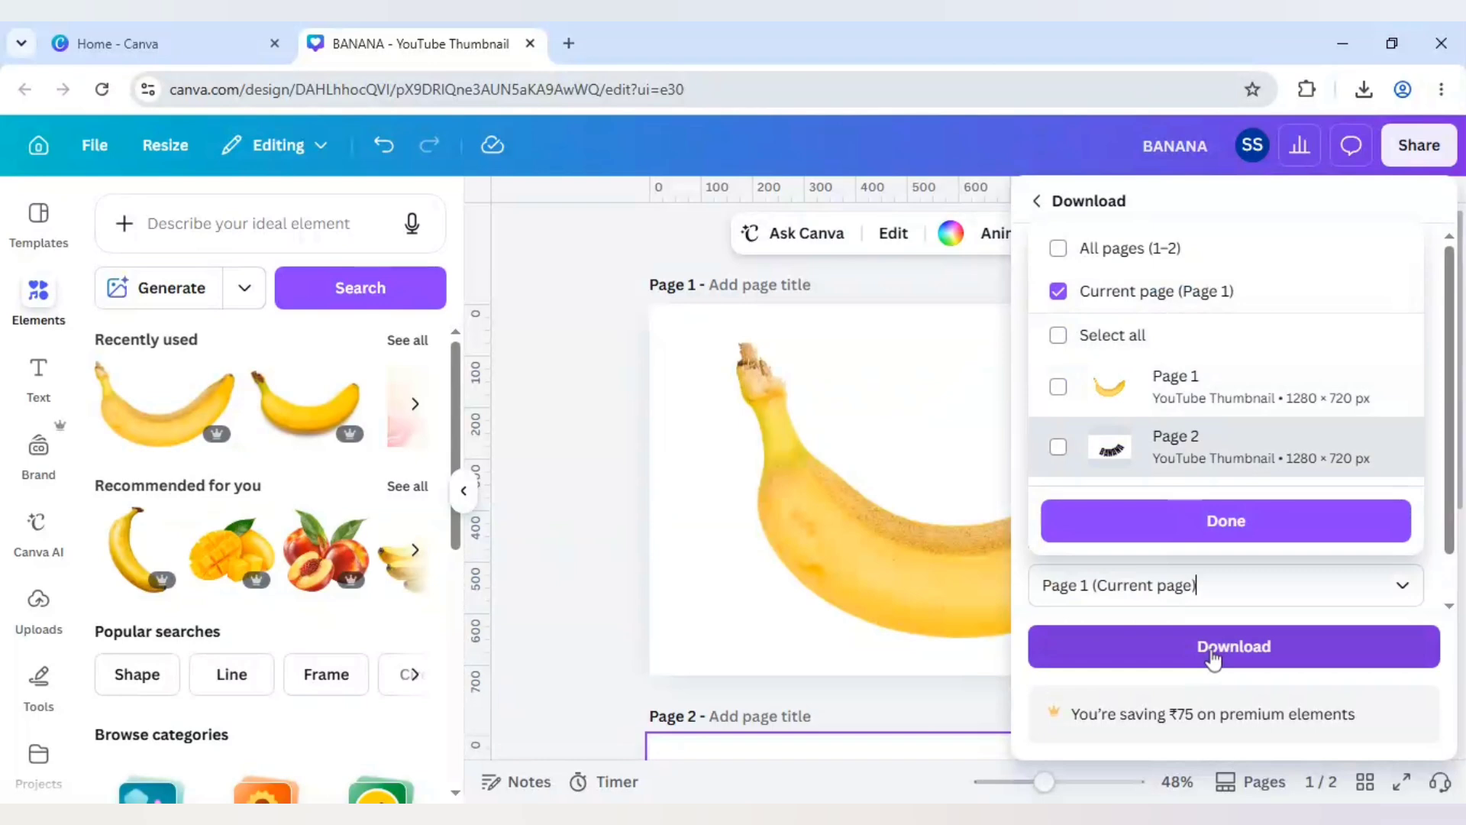
click(1213, 655)
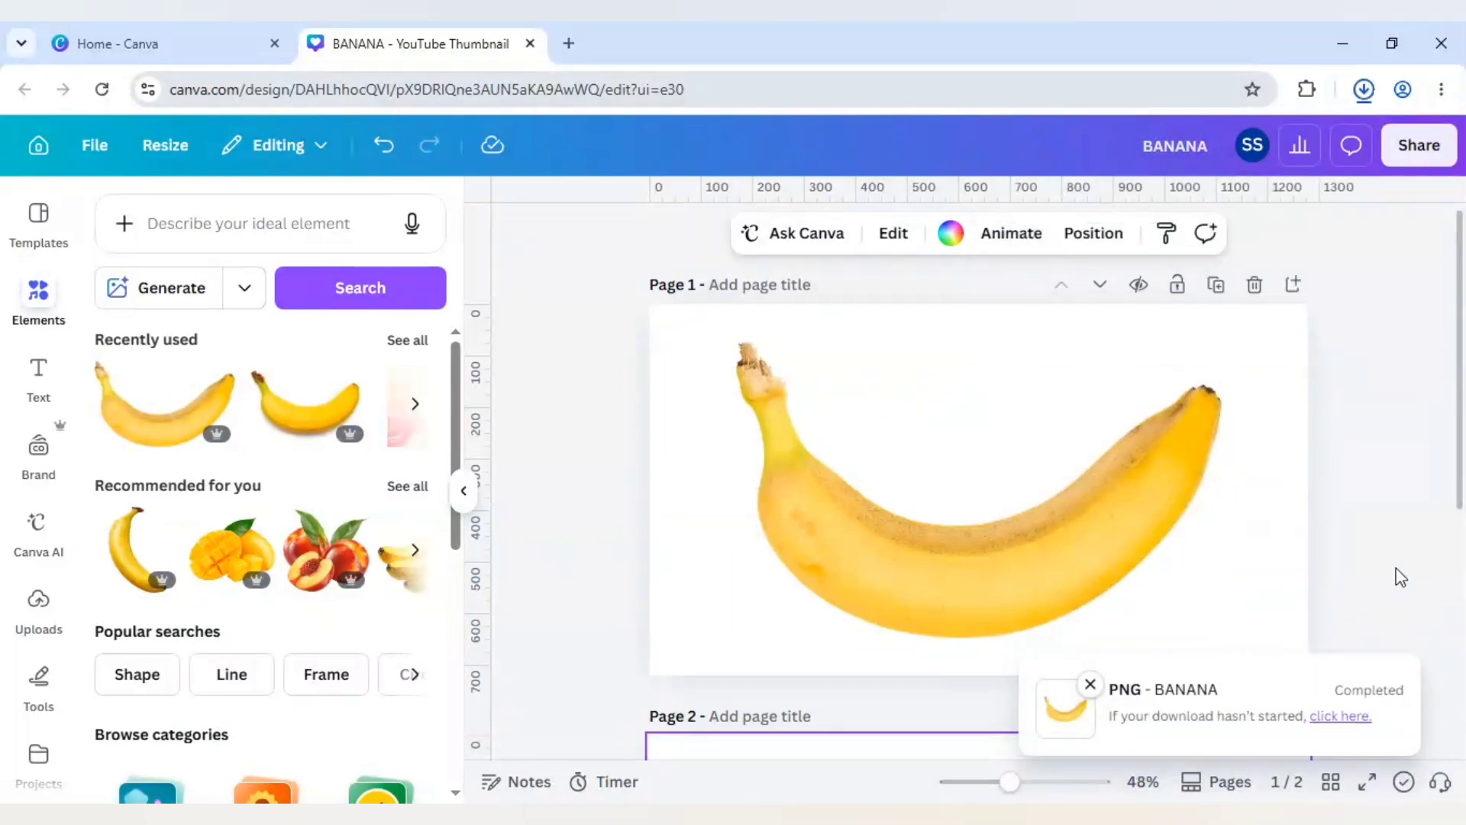
Download page 2 with the curved BANANA lettering as an image.
scroll(1399, 577, down, 5)
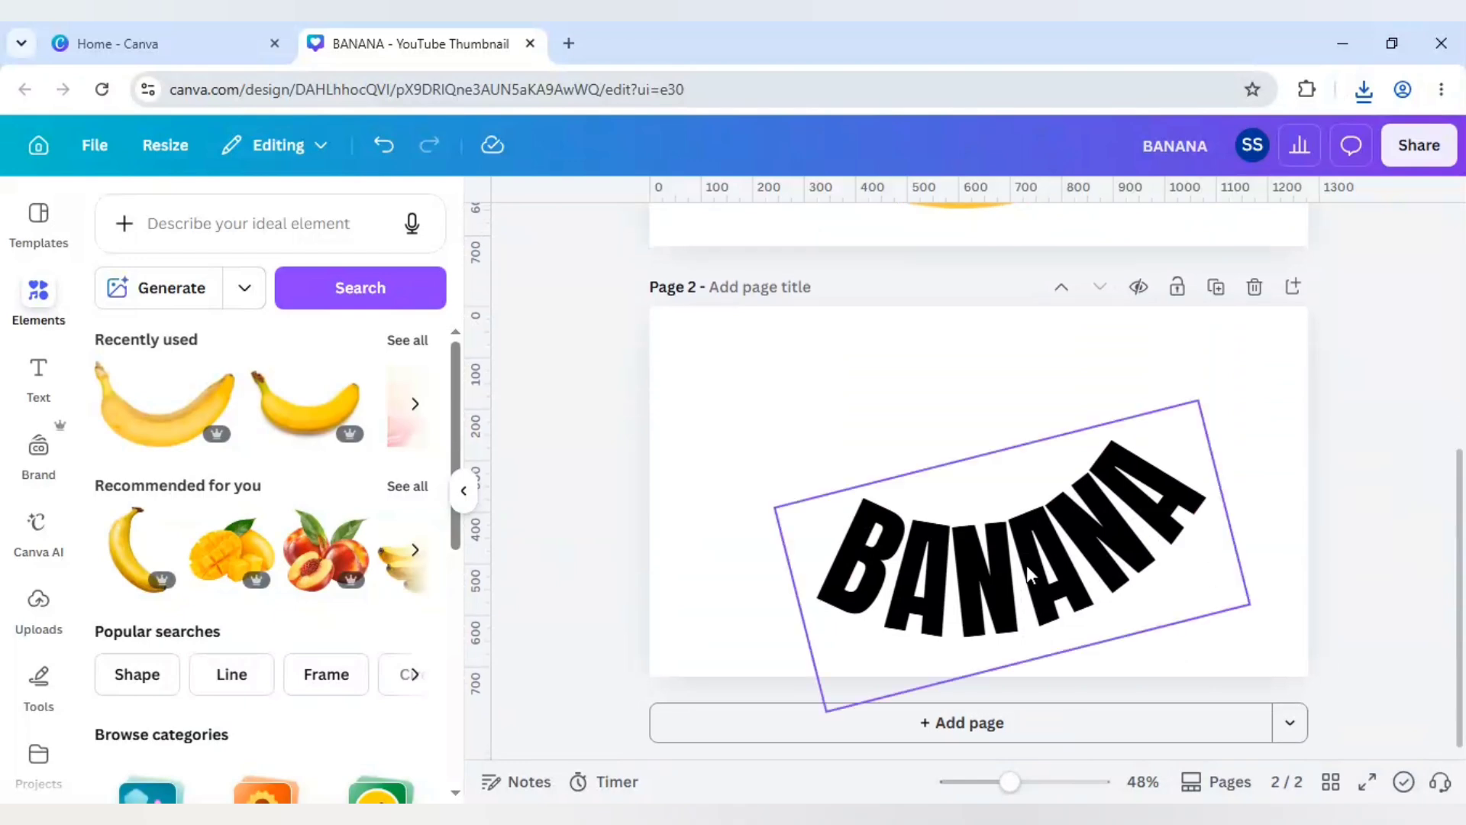
click(1419, 145)
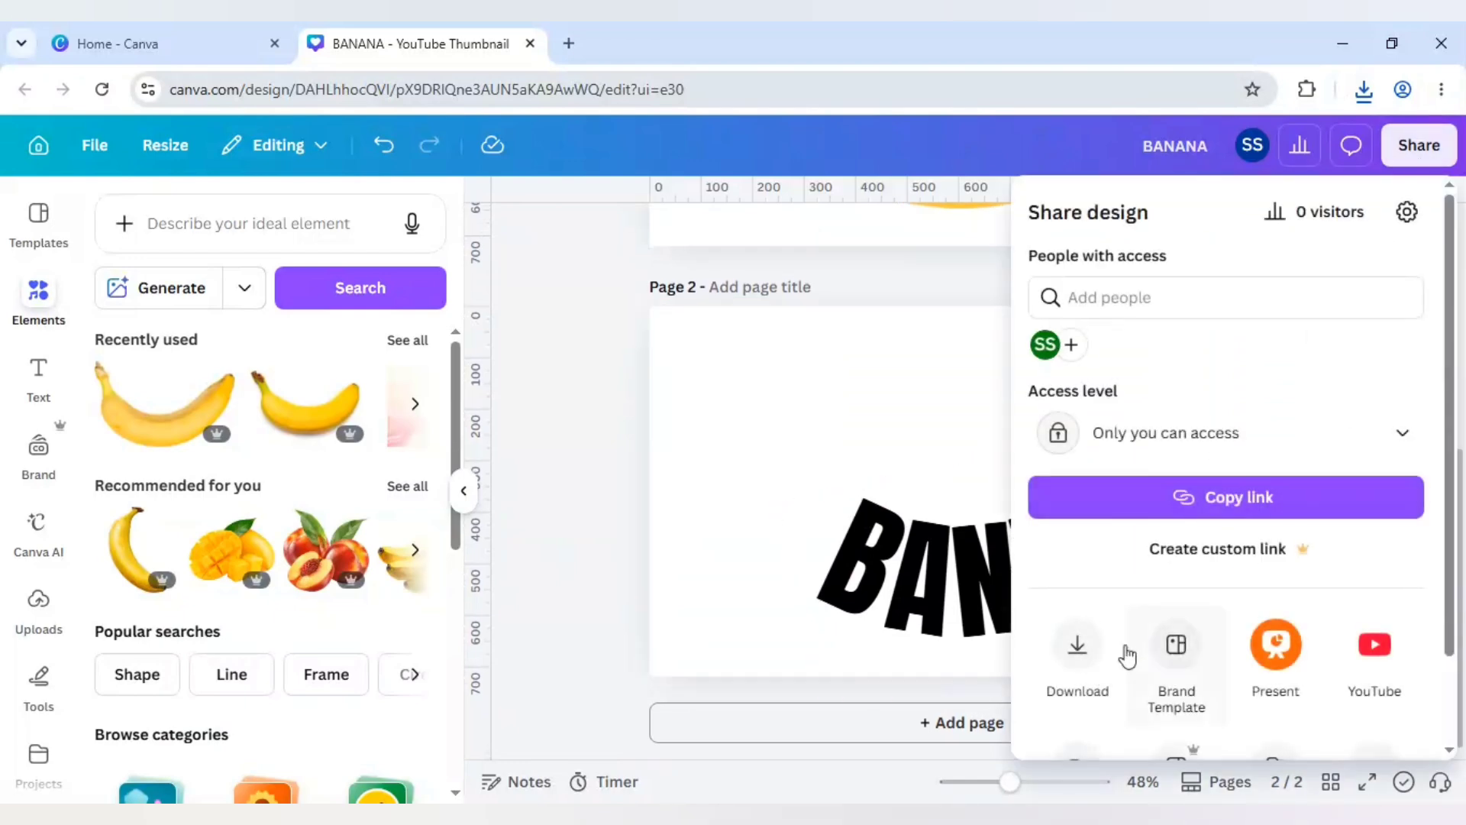
click(1079, 661)
click(1173, 716)
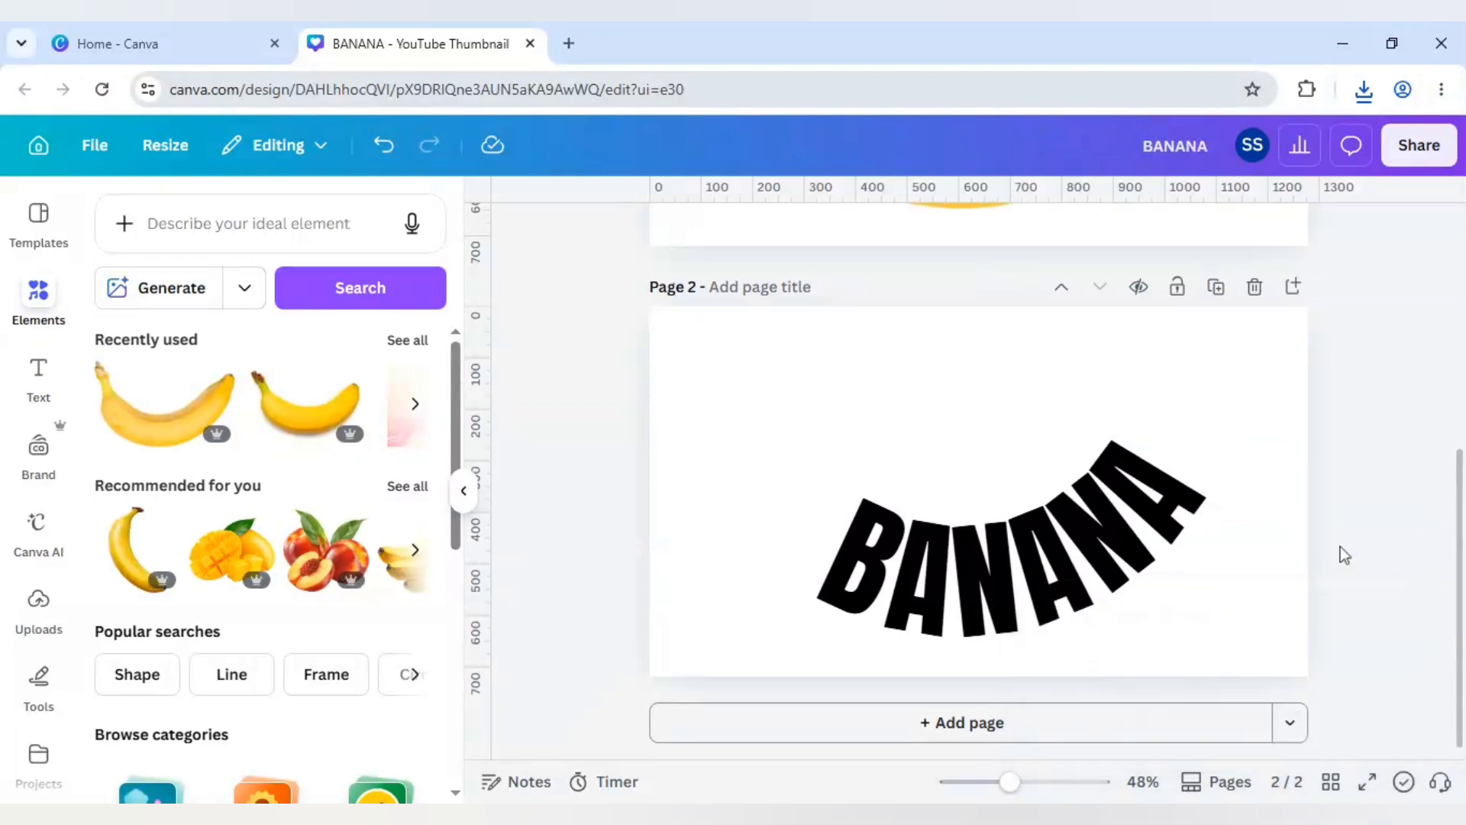
Add a third page and place the downloaded image of the curved BANANA lettering on it.
click(1070, 733)
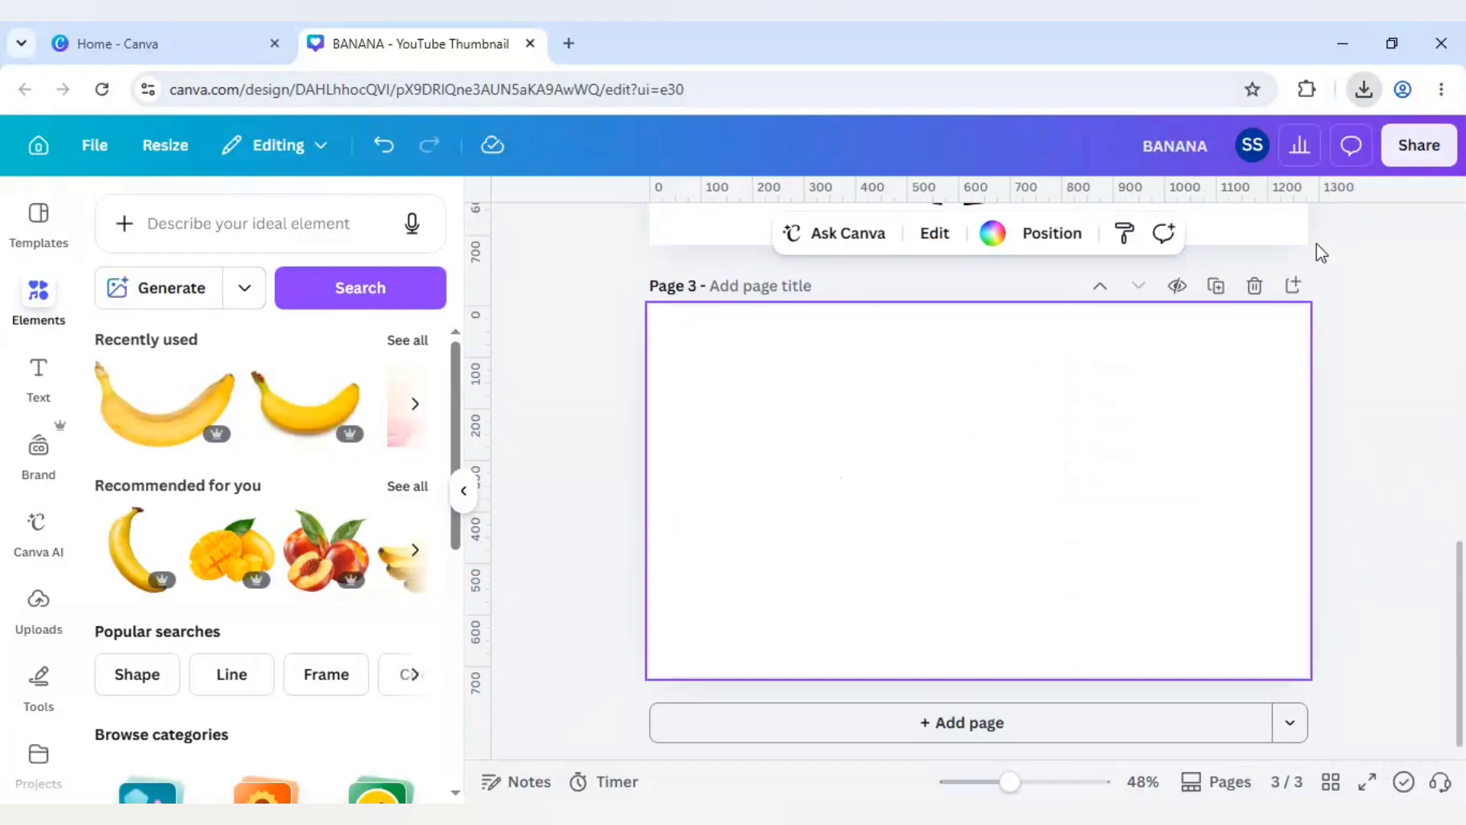
drag(1316, 245, 1038, 331)
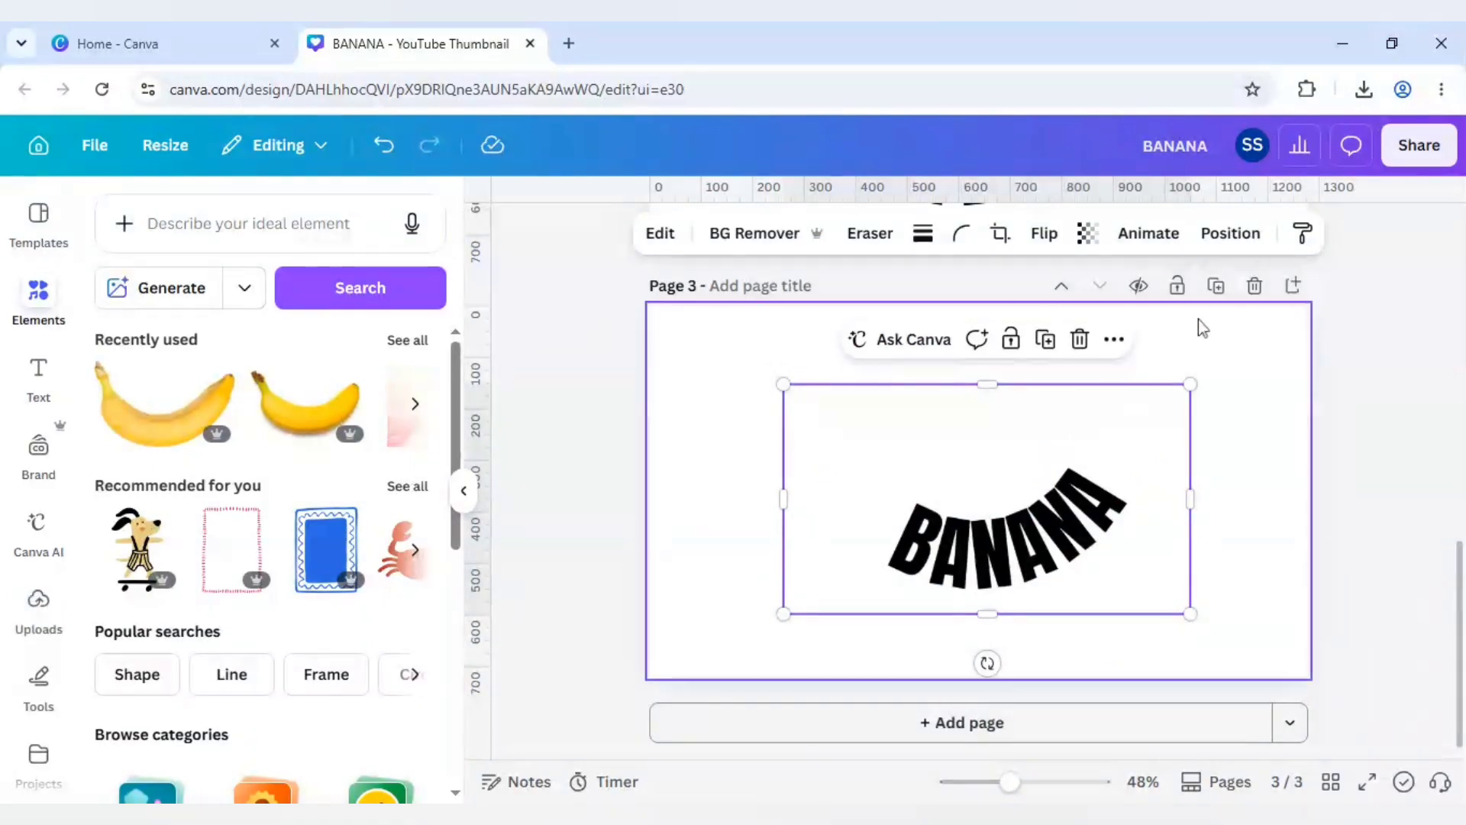
Move the BANANA lettering to the upper right of page 3 and the banana image to its lower left.
drag(979, 520, 1146, 427)
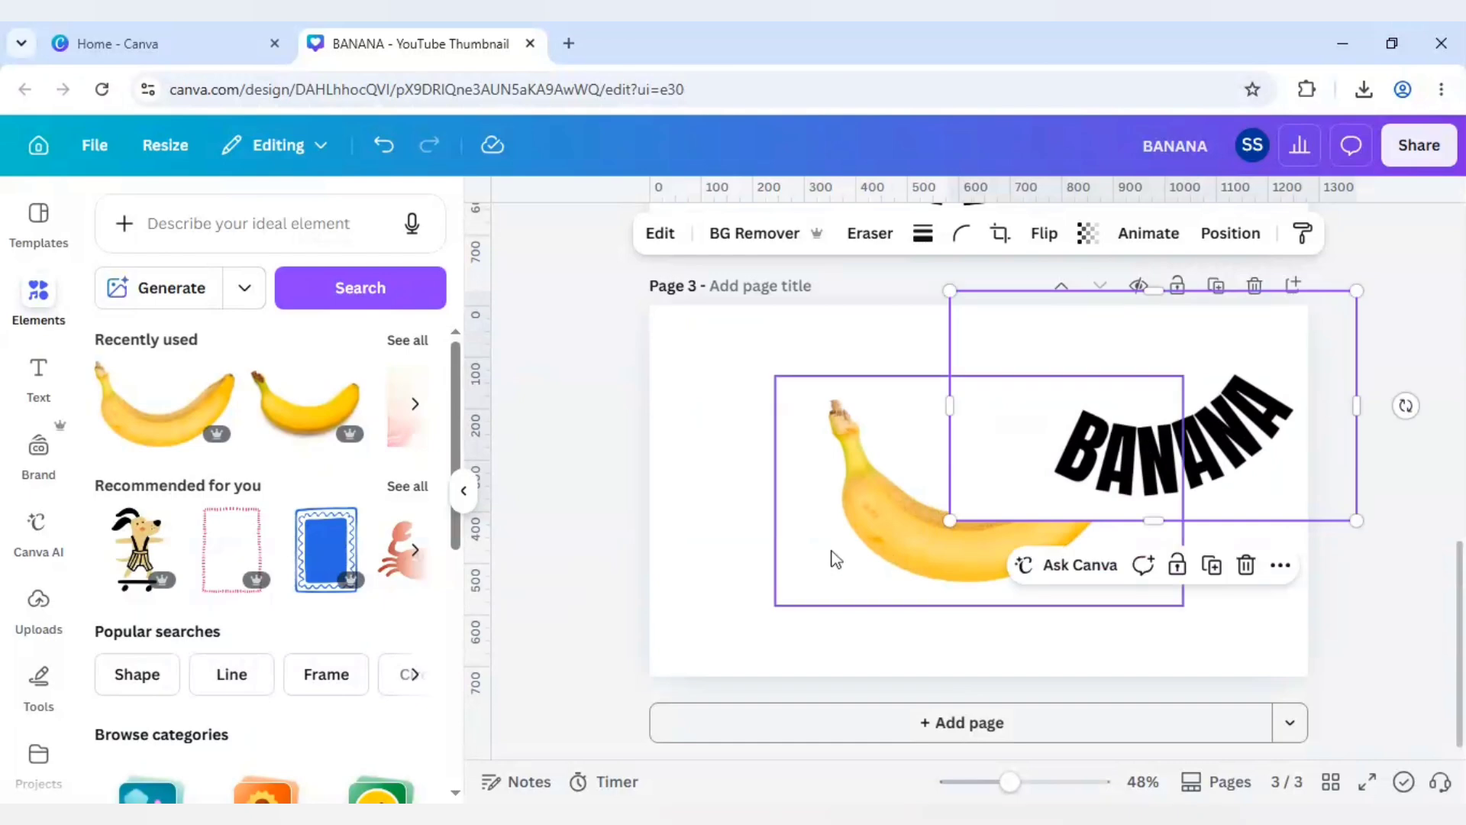
click(890, 540)
drag(891, 540, 749, 611)
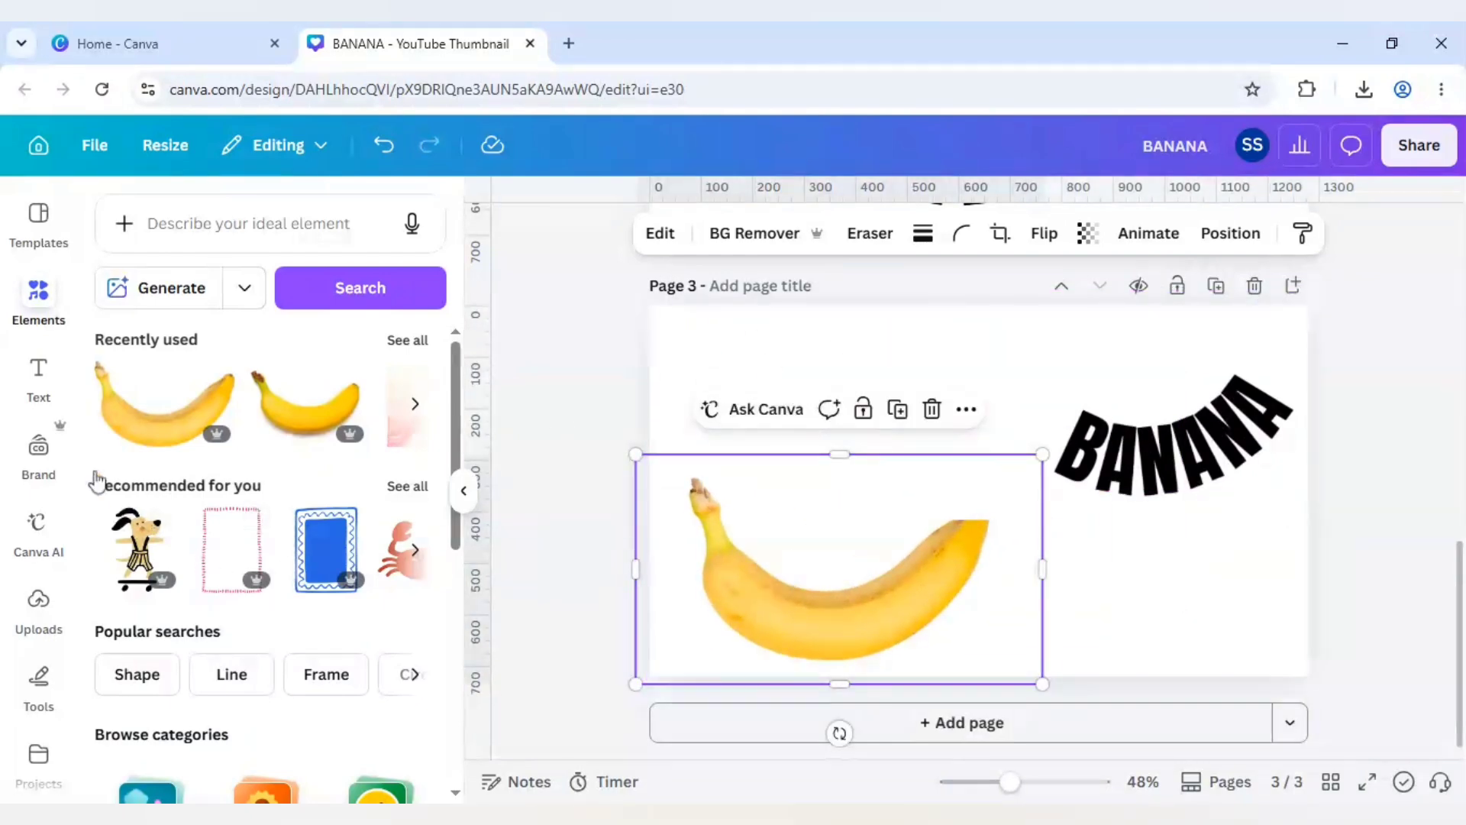
Find the Blend Image app and set the banana as the bottom layer and the BANANA lettering as the top layer.
scroll(45, 710, down, 2)
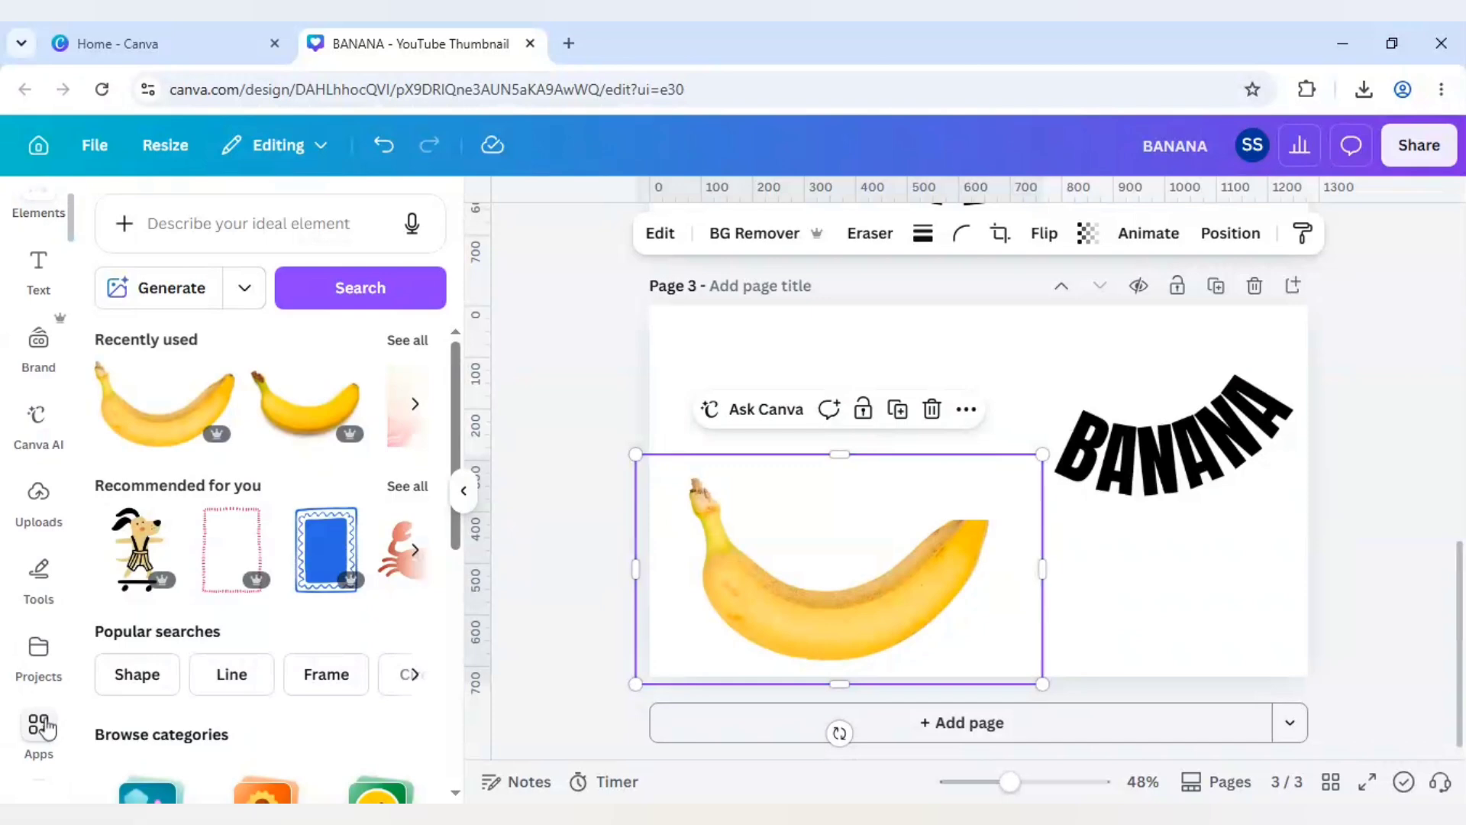
click(46, 727)
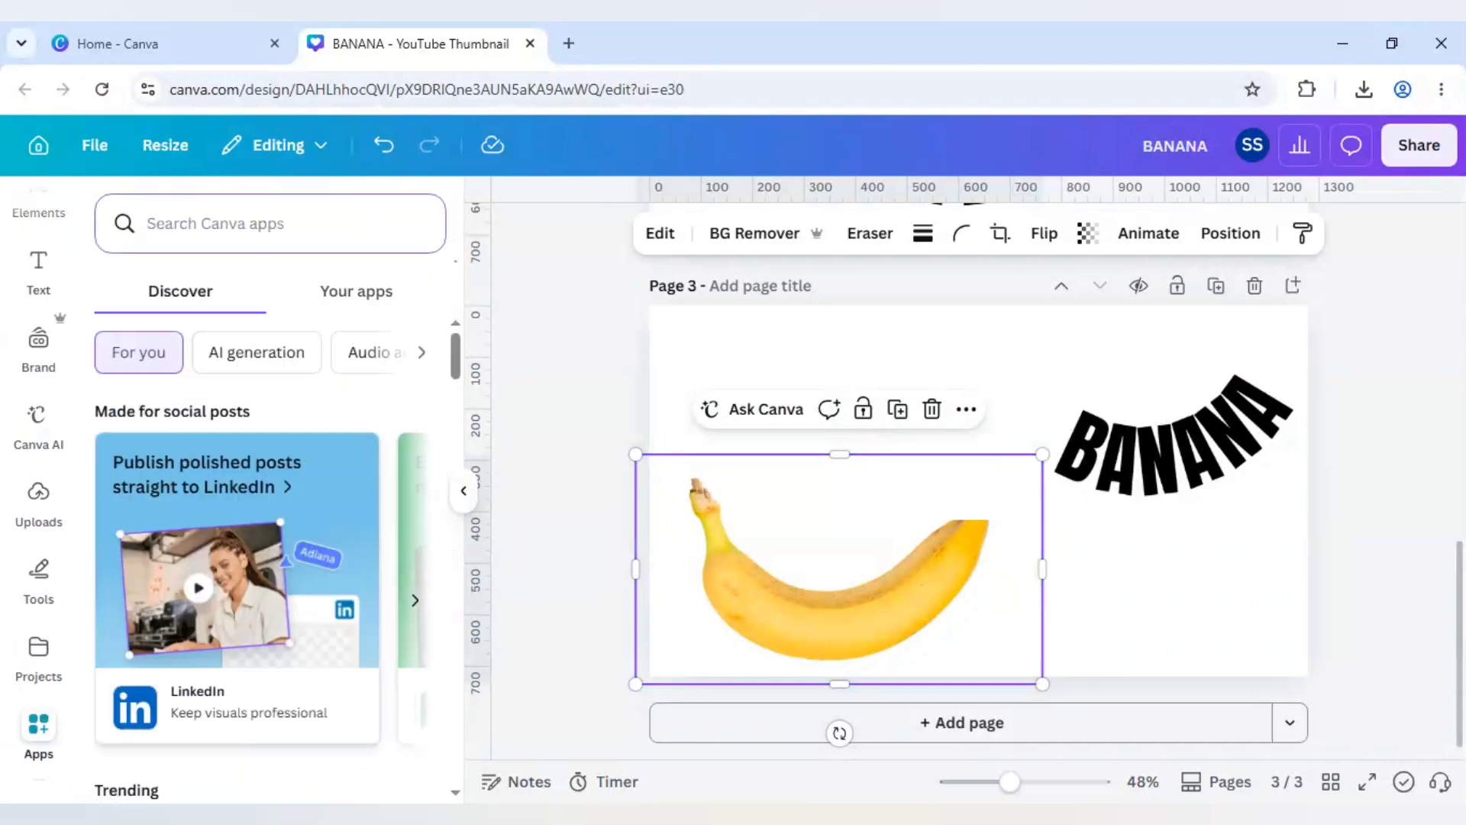
text(blend)
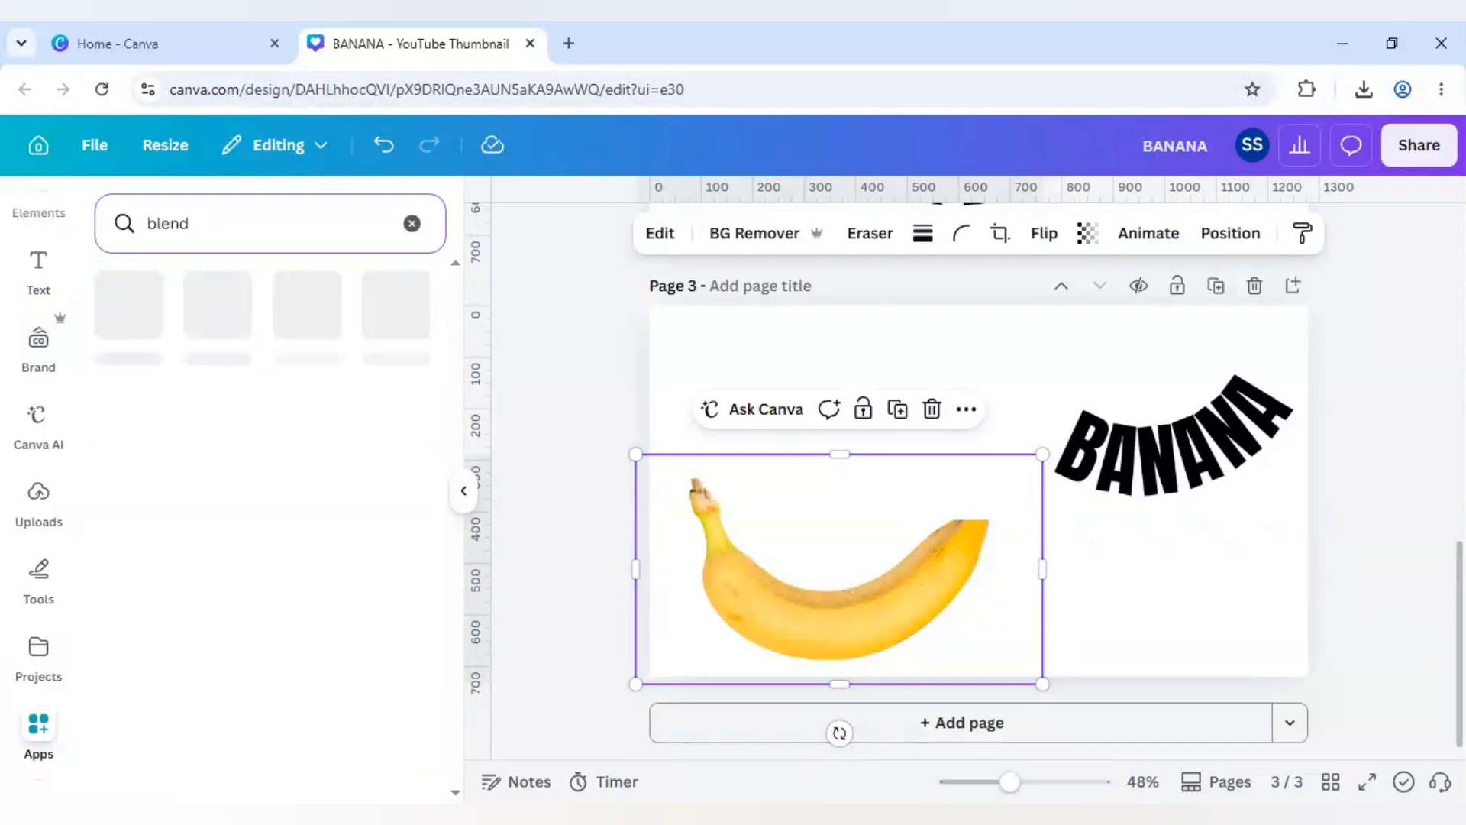
click(135, 303)
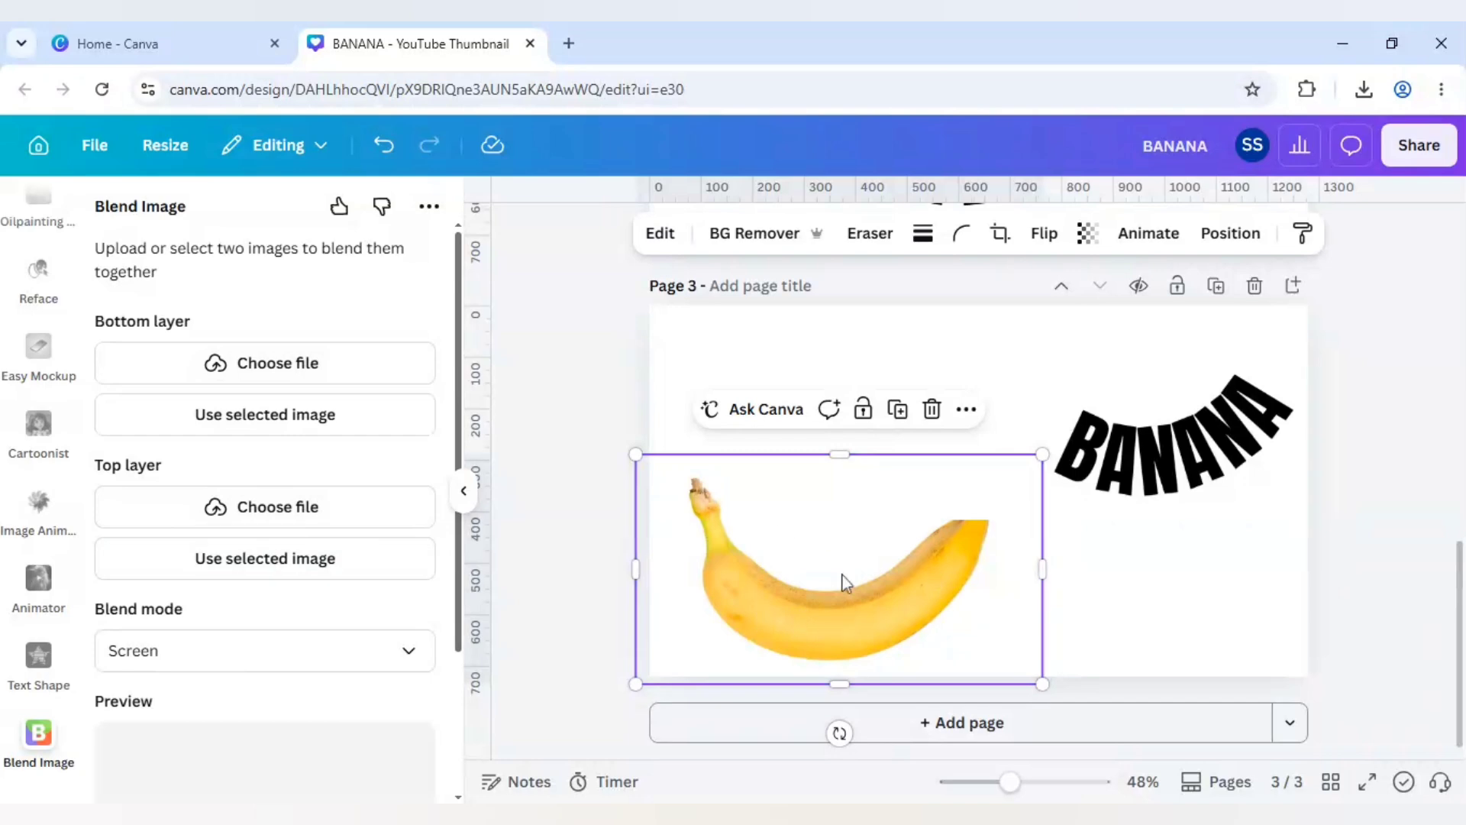
click(272, 419)
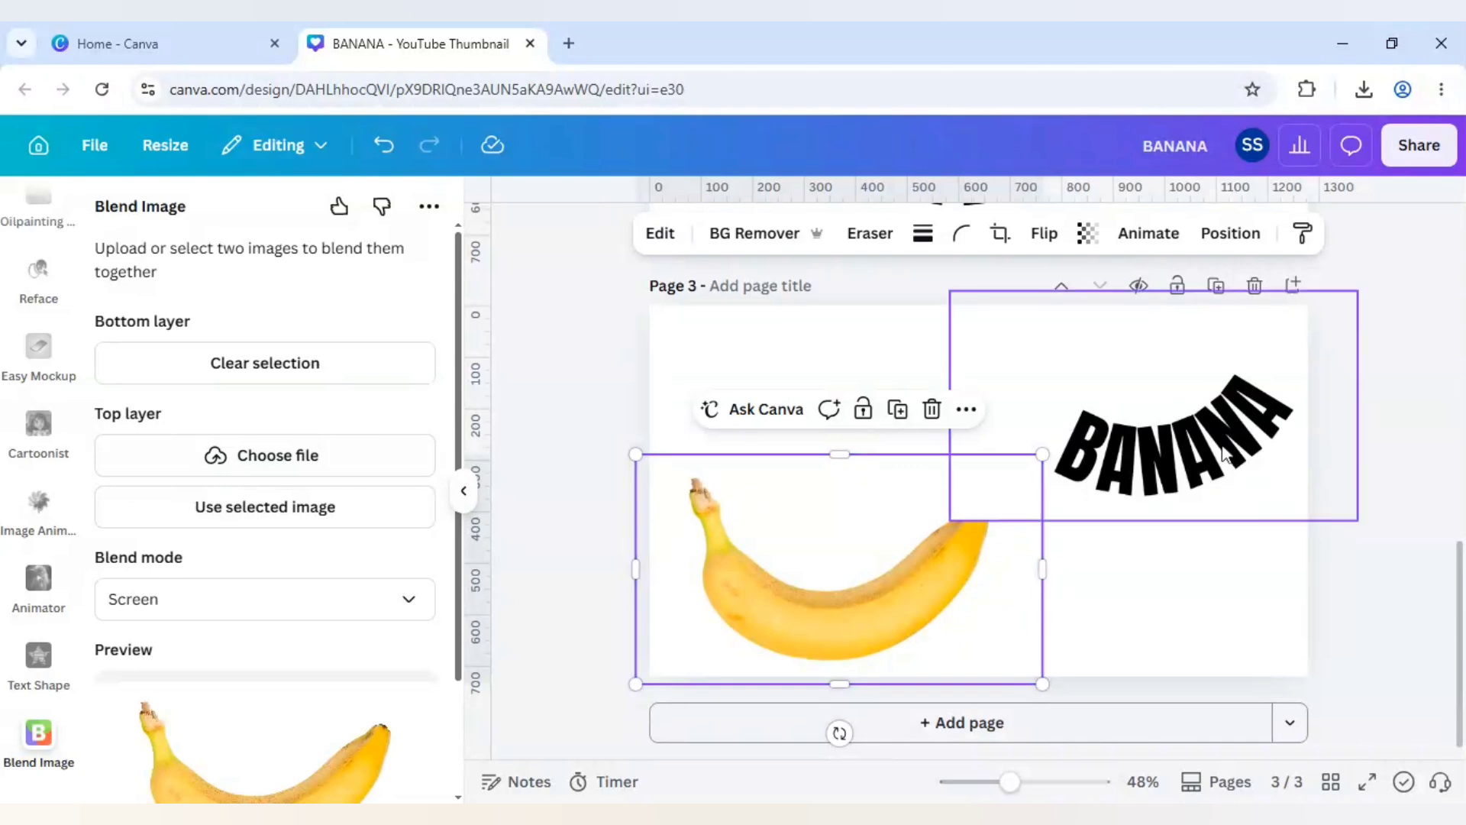
click(1226, 454)
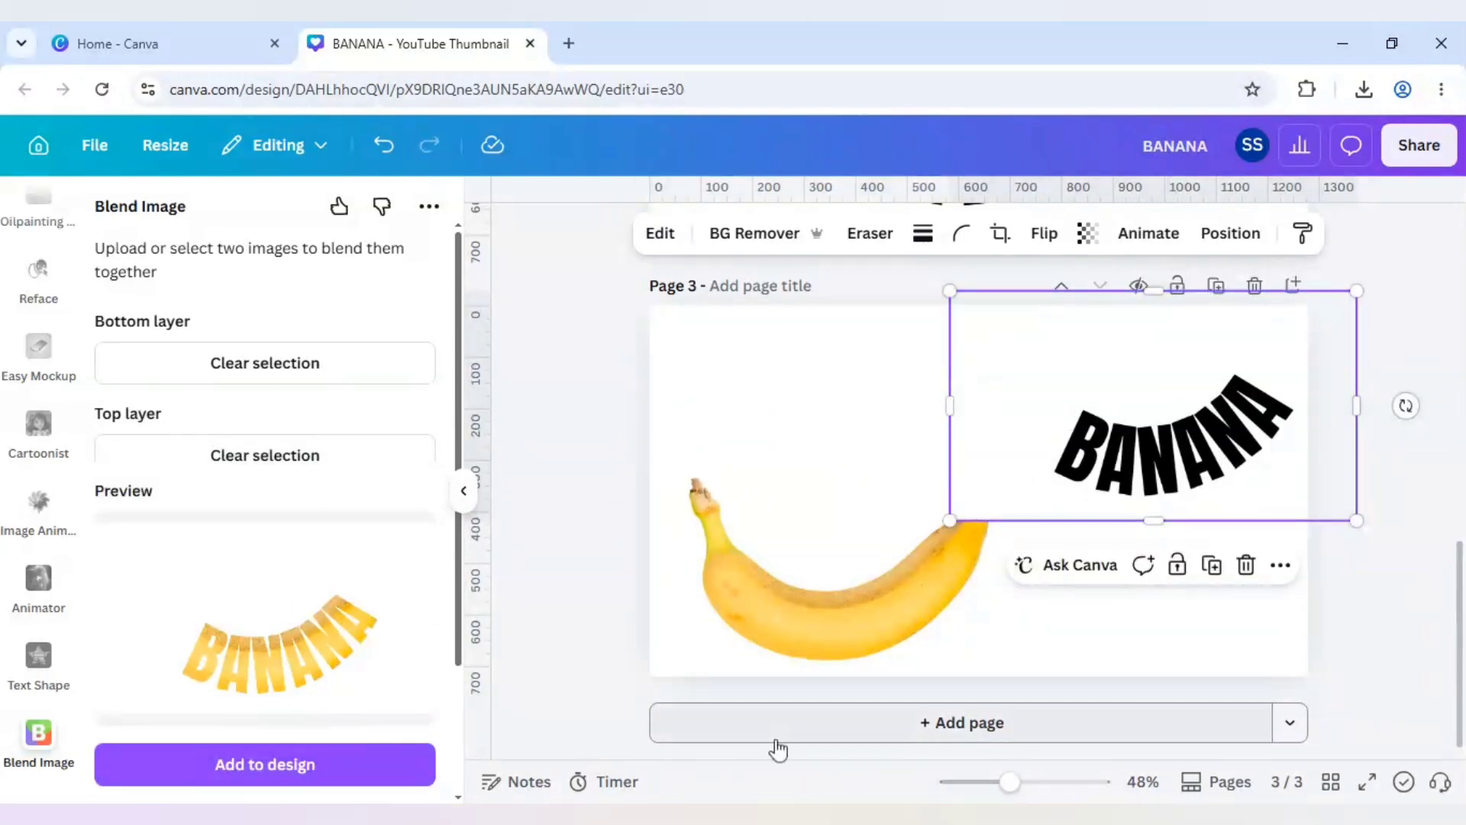
Add the blended lettering to a new fourth page, enlarge it to fill the page, and remove its background.
click(894, 724)
click(386, 767)
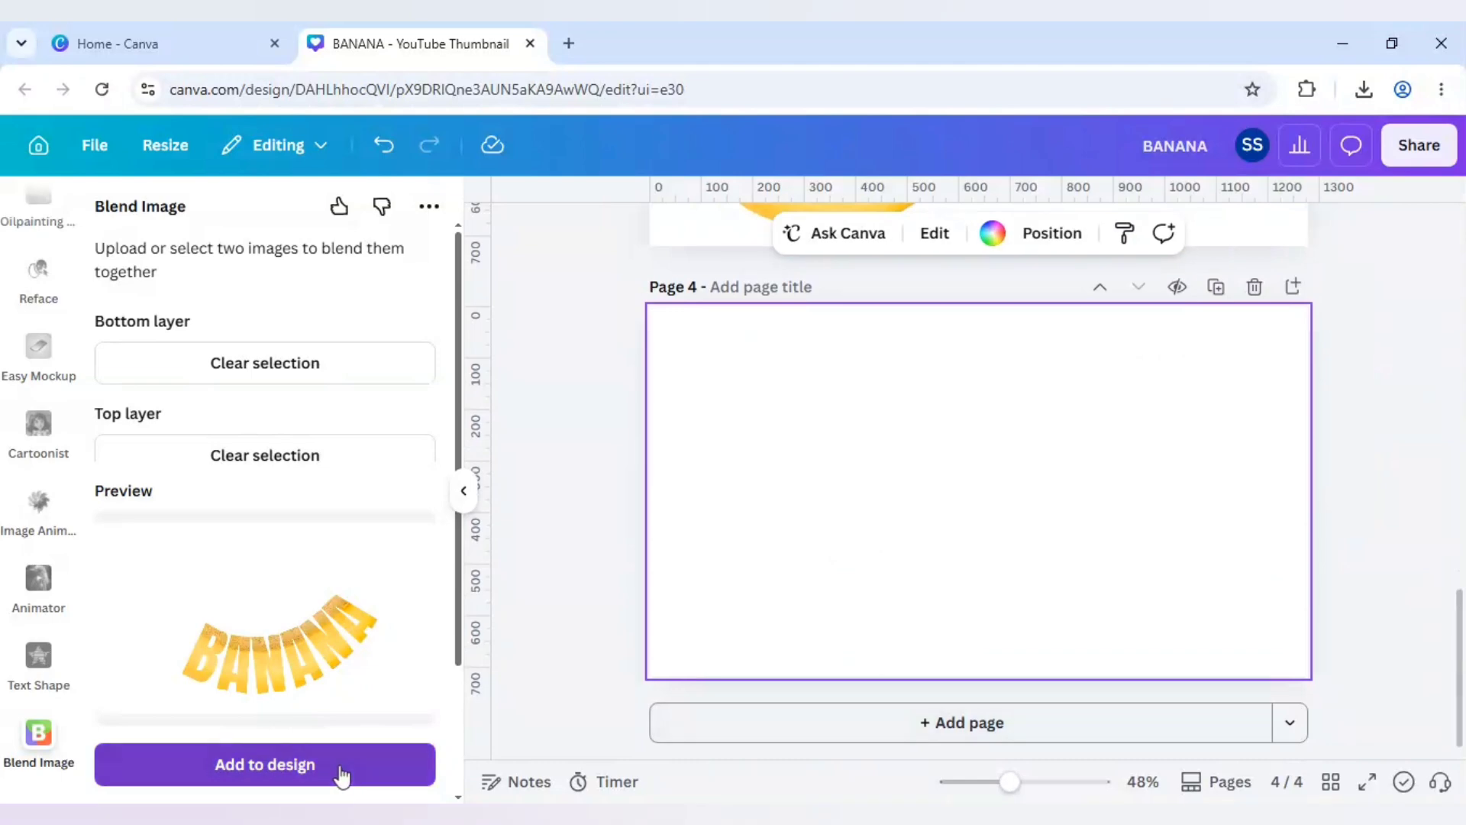
drag(963, 544, 766, 425)
drag(914, 455, 1305, 676)
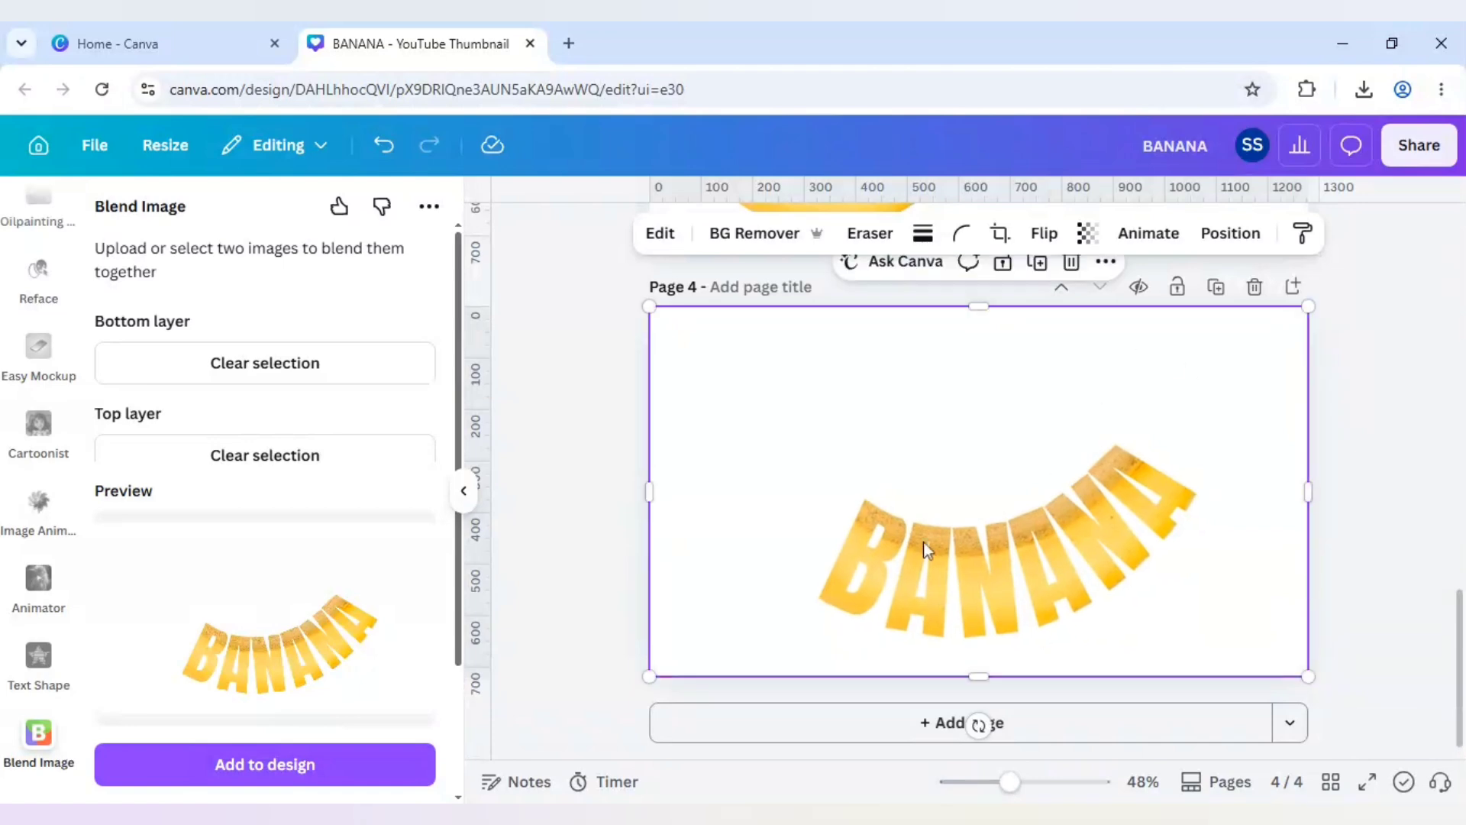
click(775, 239)
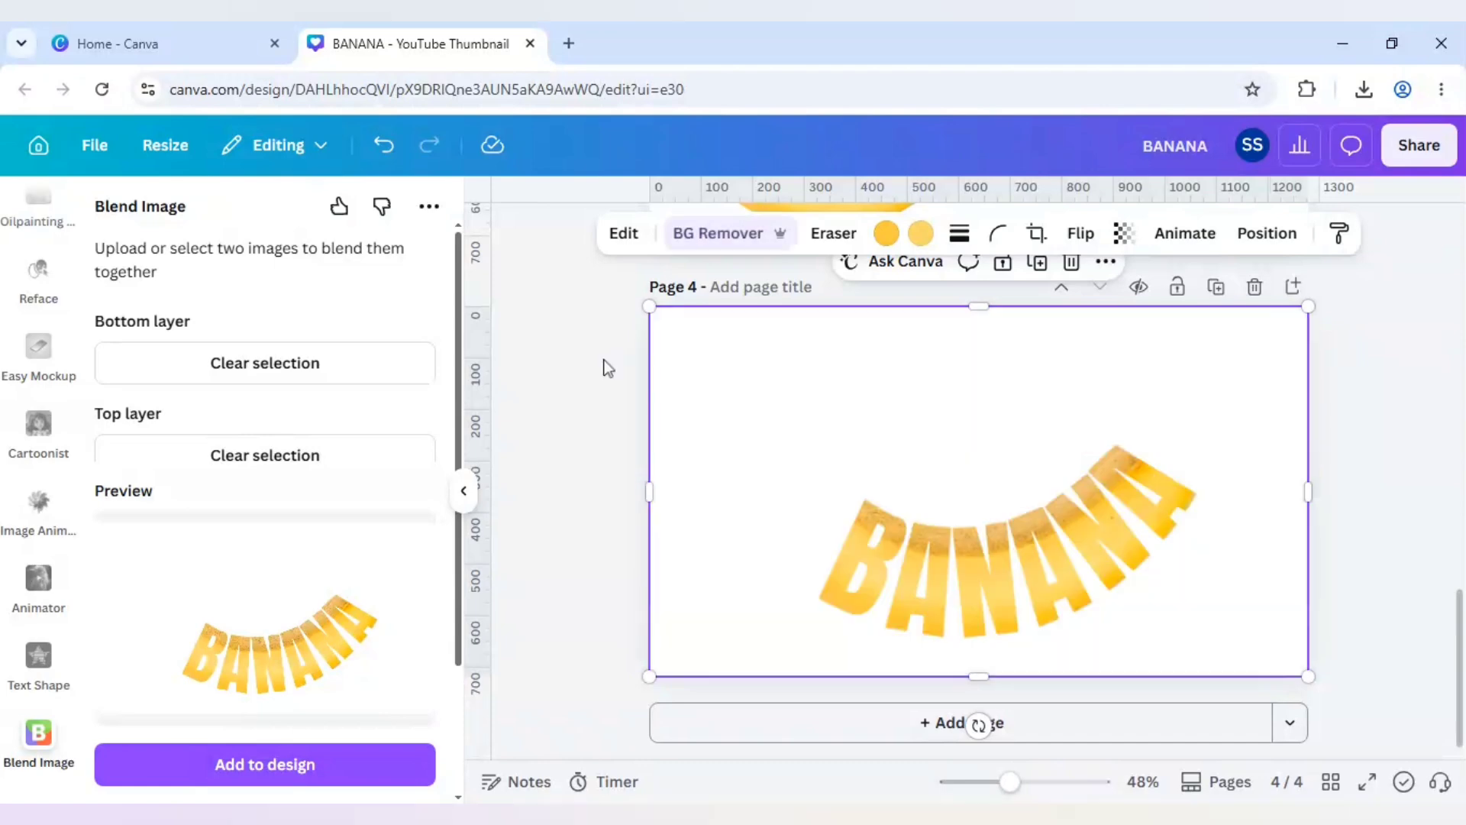
click(604, 360)
Copy the plain banana image from page 3 onto page 4 and enlarge it to fill the page.
scroll(604, 361, up, 1)
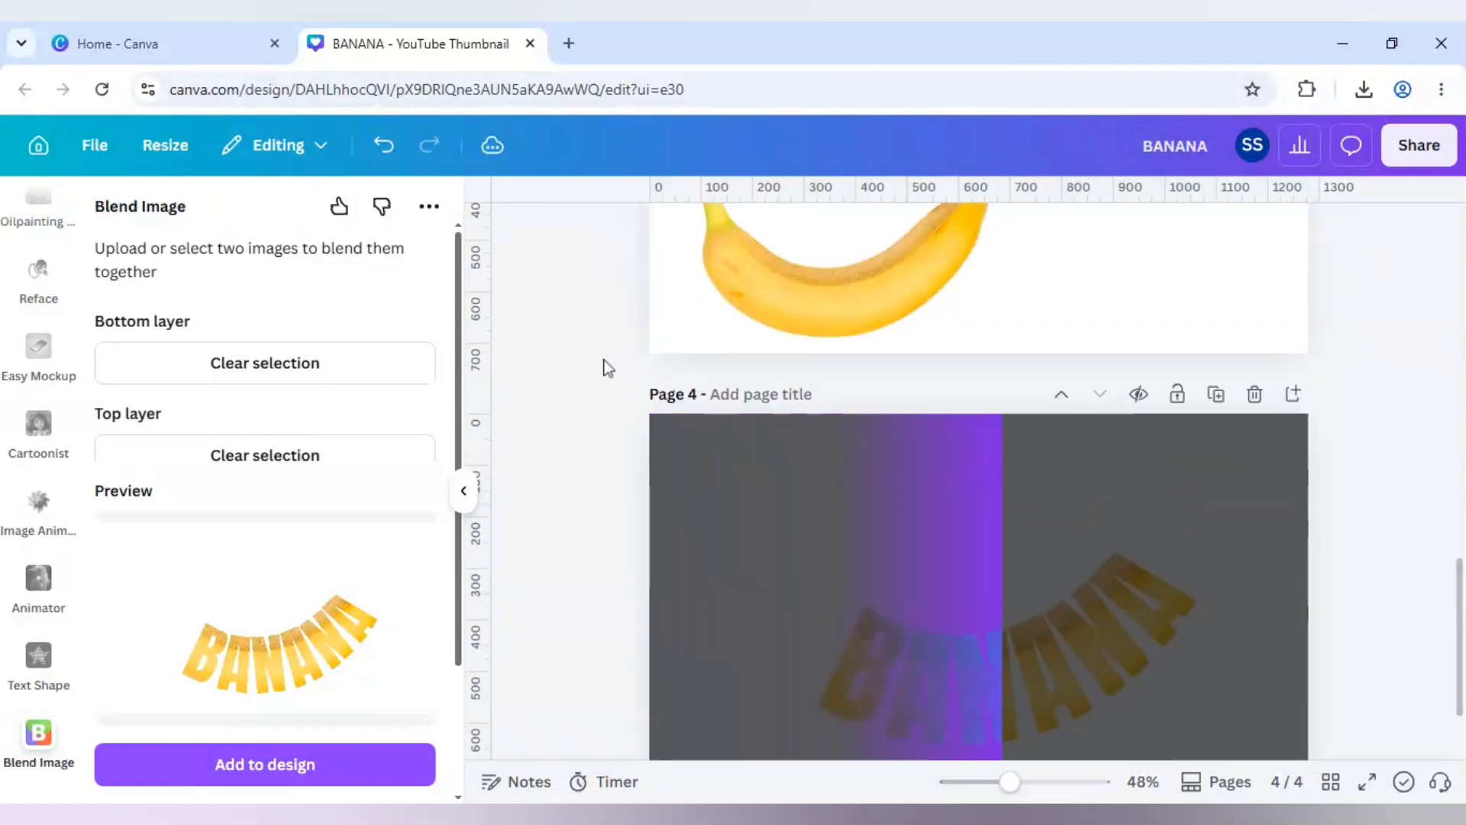
scroll(604, 360, up, 1)
scroll(608, 368, up, 1)
click(787, 351)
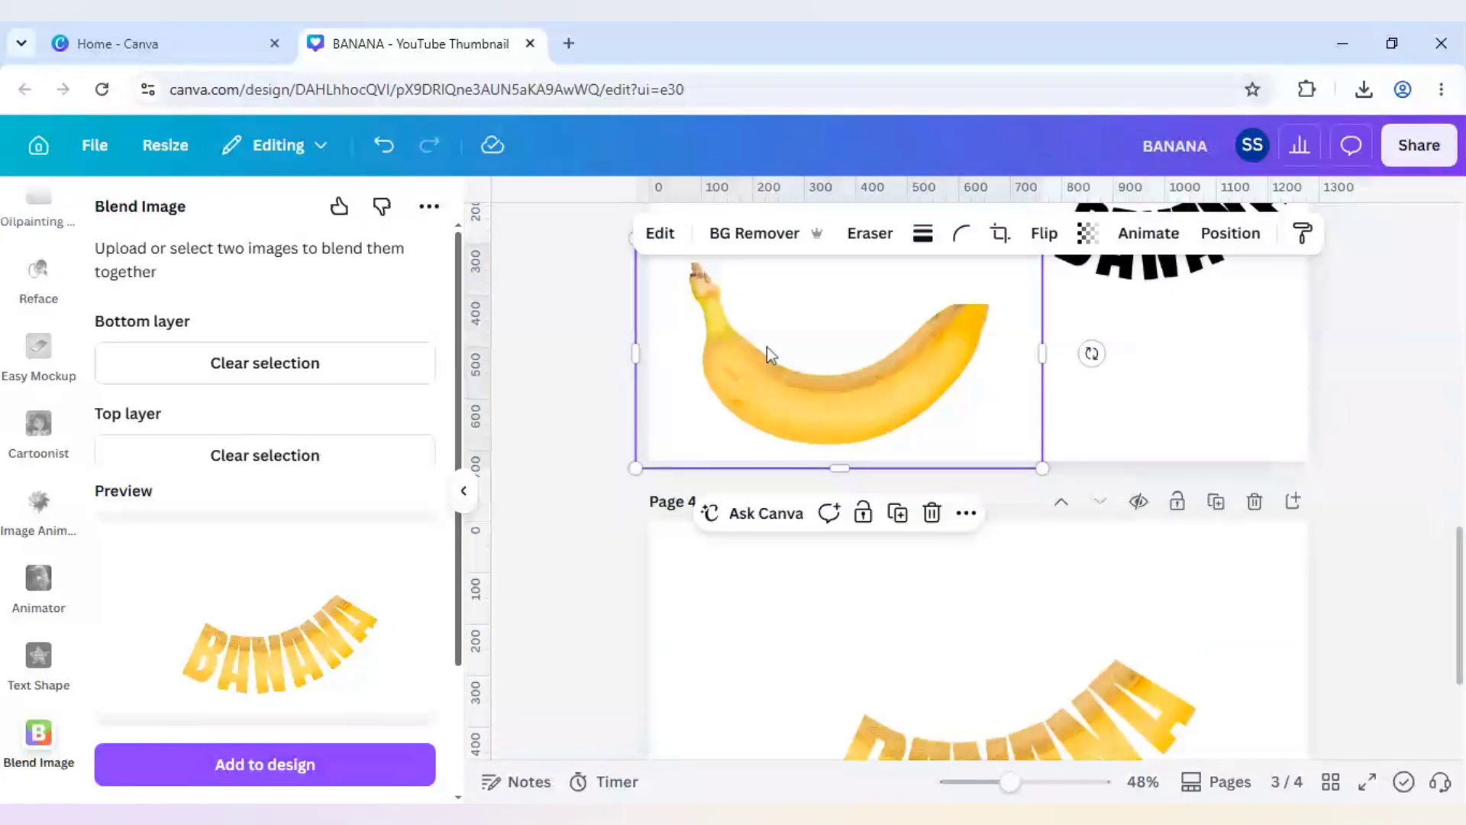
click(592, 410)
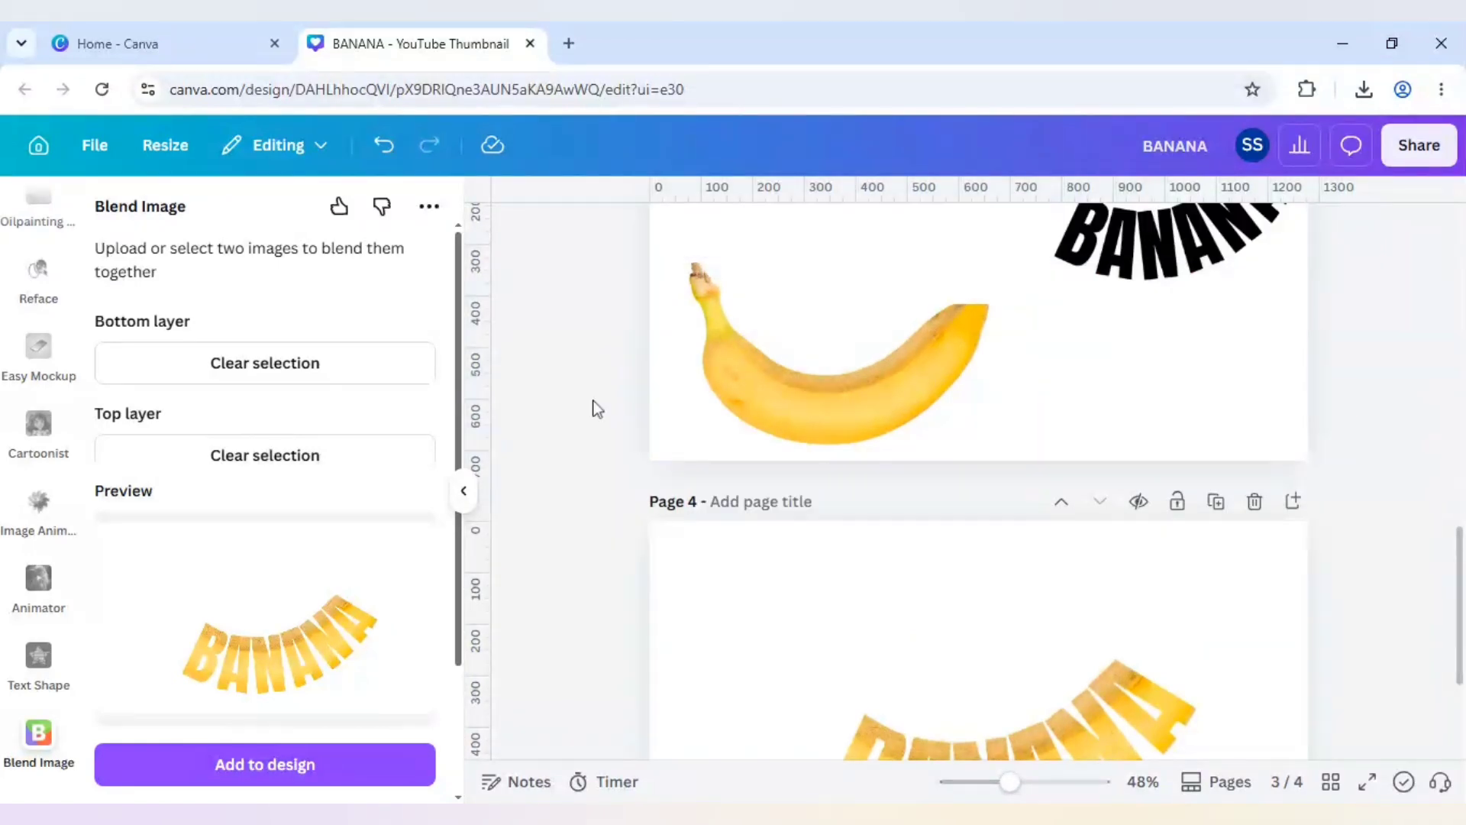
scroll(730, 425, down, 2)
click(753, 428)
key(ctrl+v)
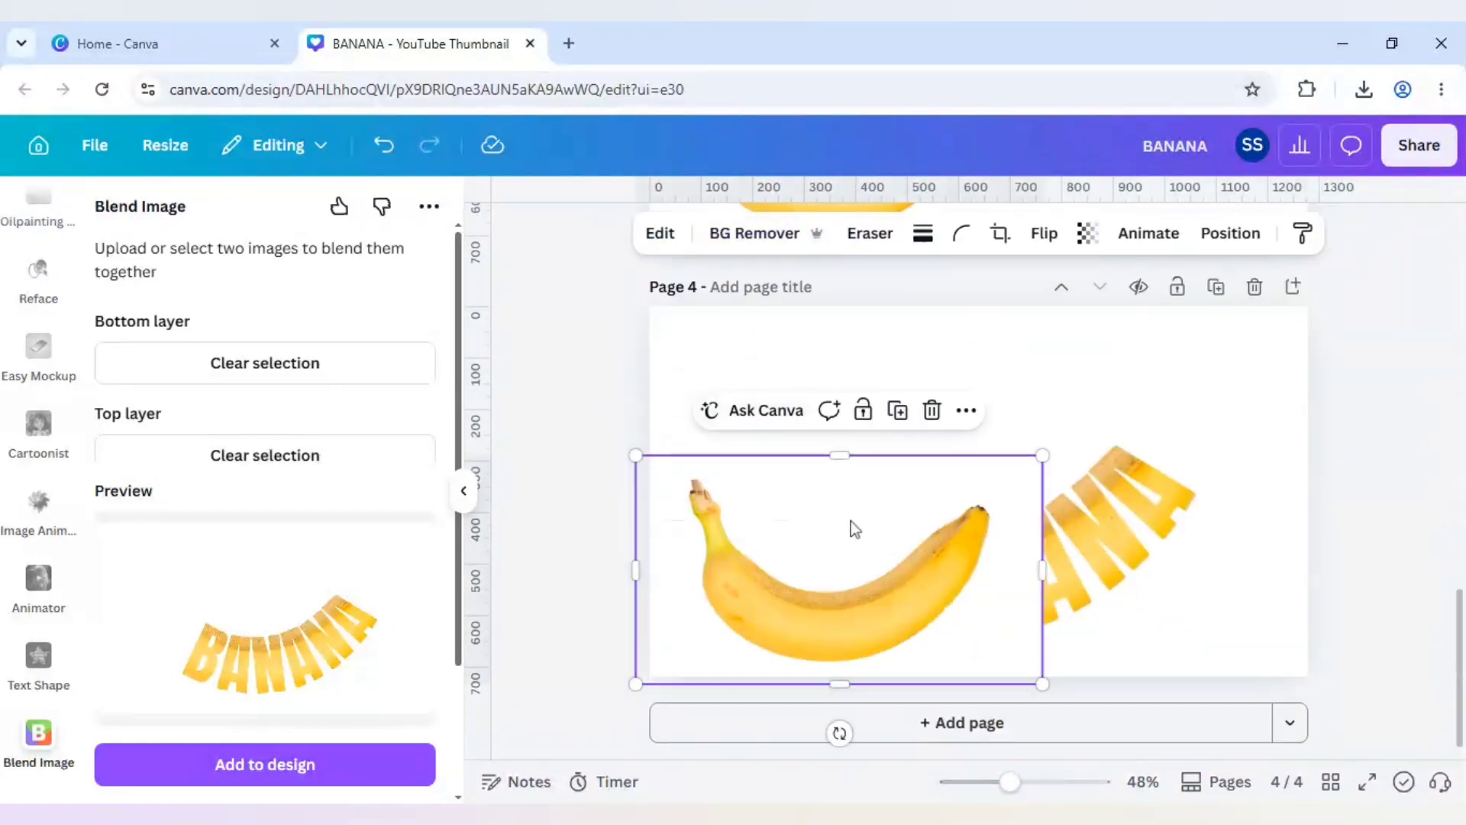
drag(850, 522, 863, 372)
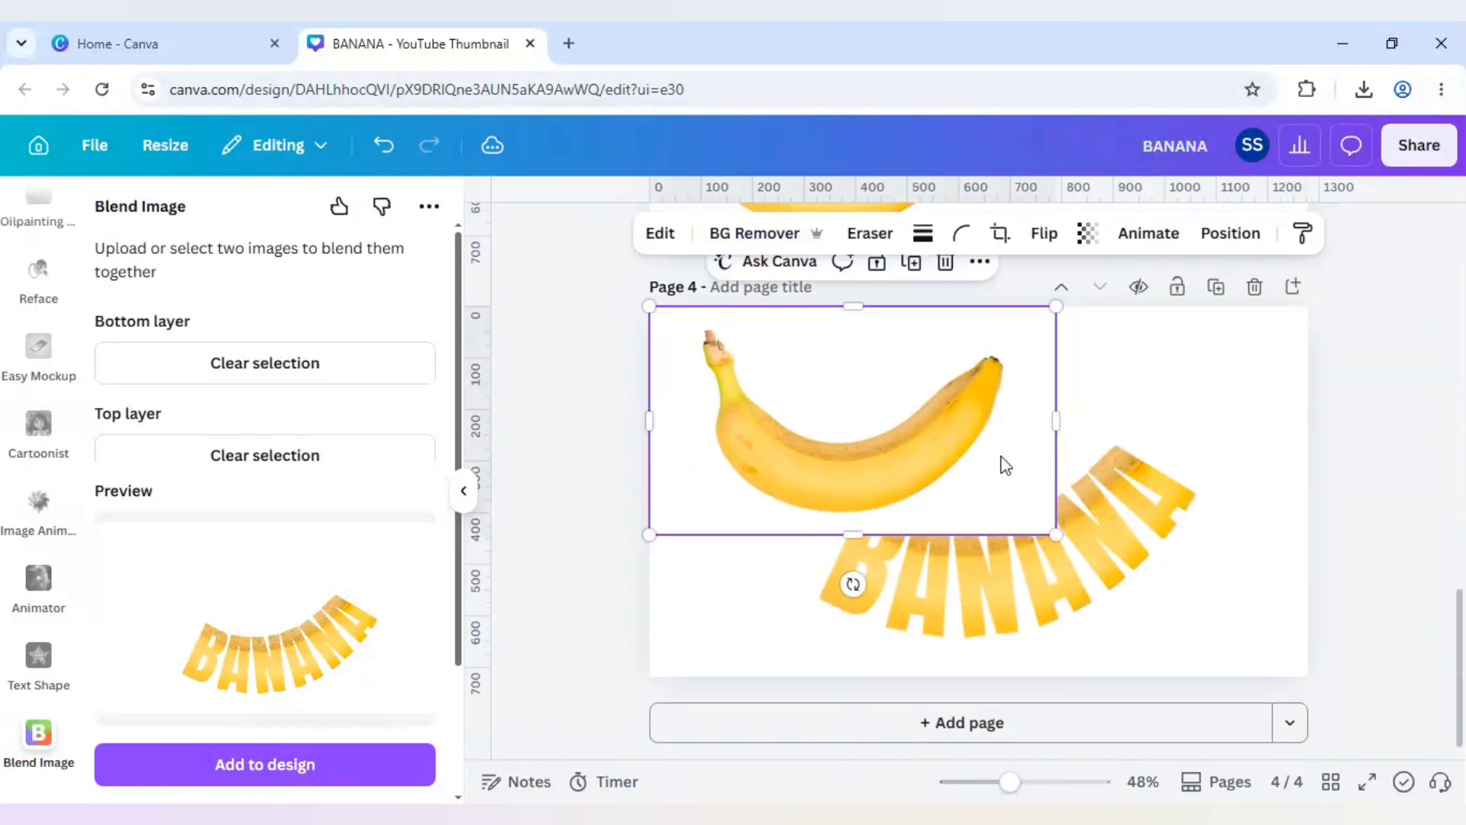
drag(1057, 534, 1296, 699)
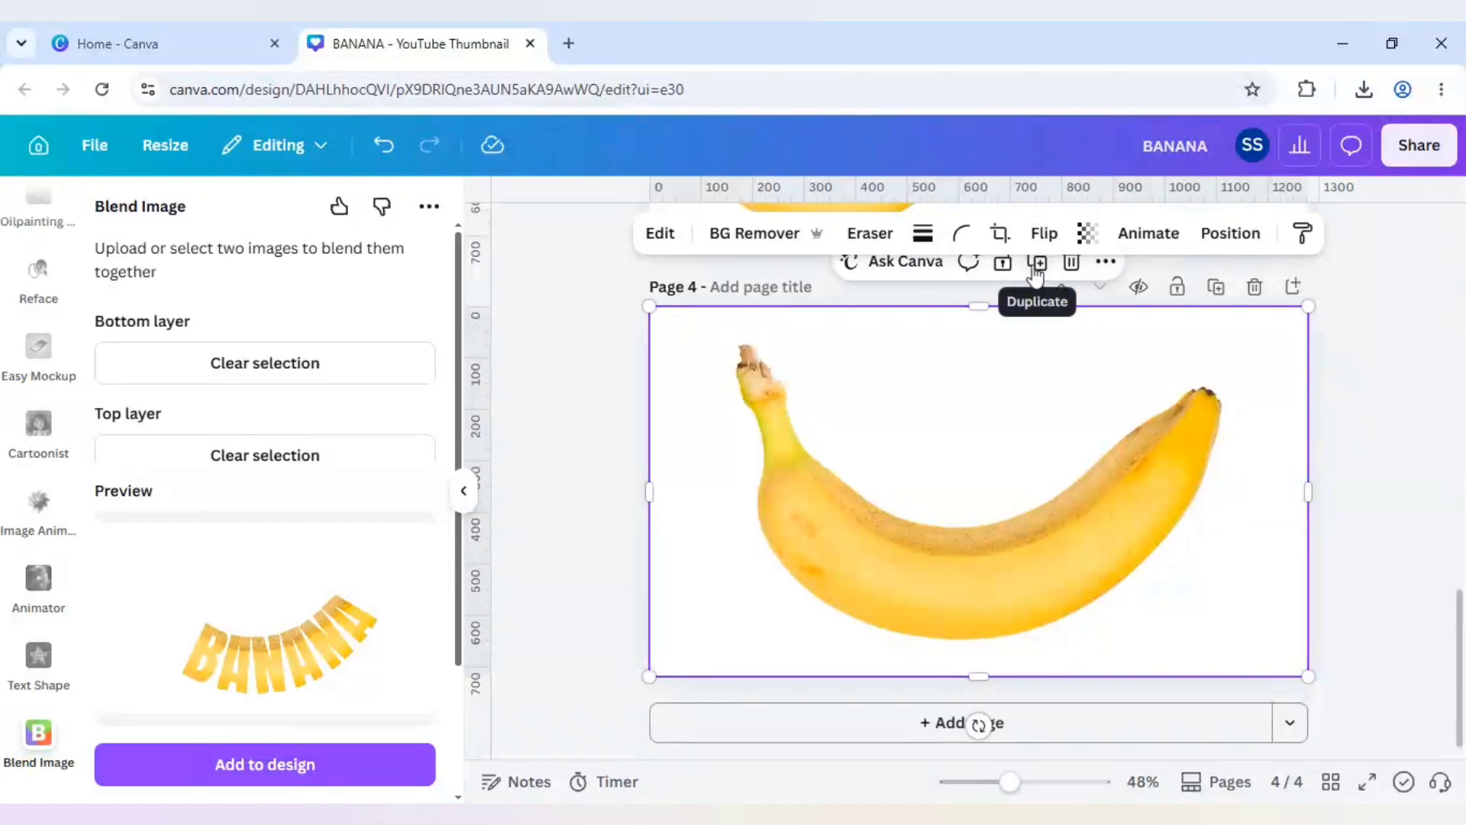
Crop the page 4 banana to its tip end, 384 px wide, and crop a duplicate to the stem end.
drag(650, 504, 1114, 532)
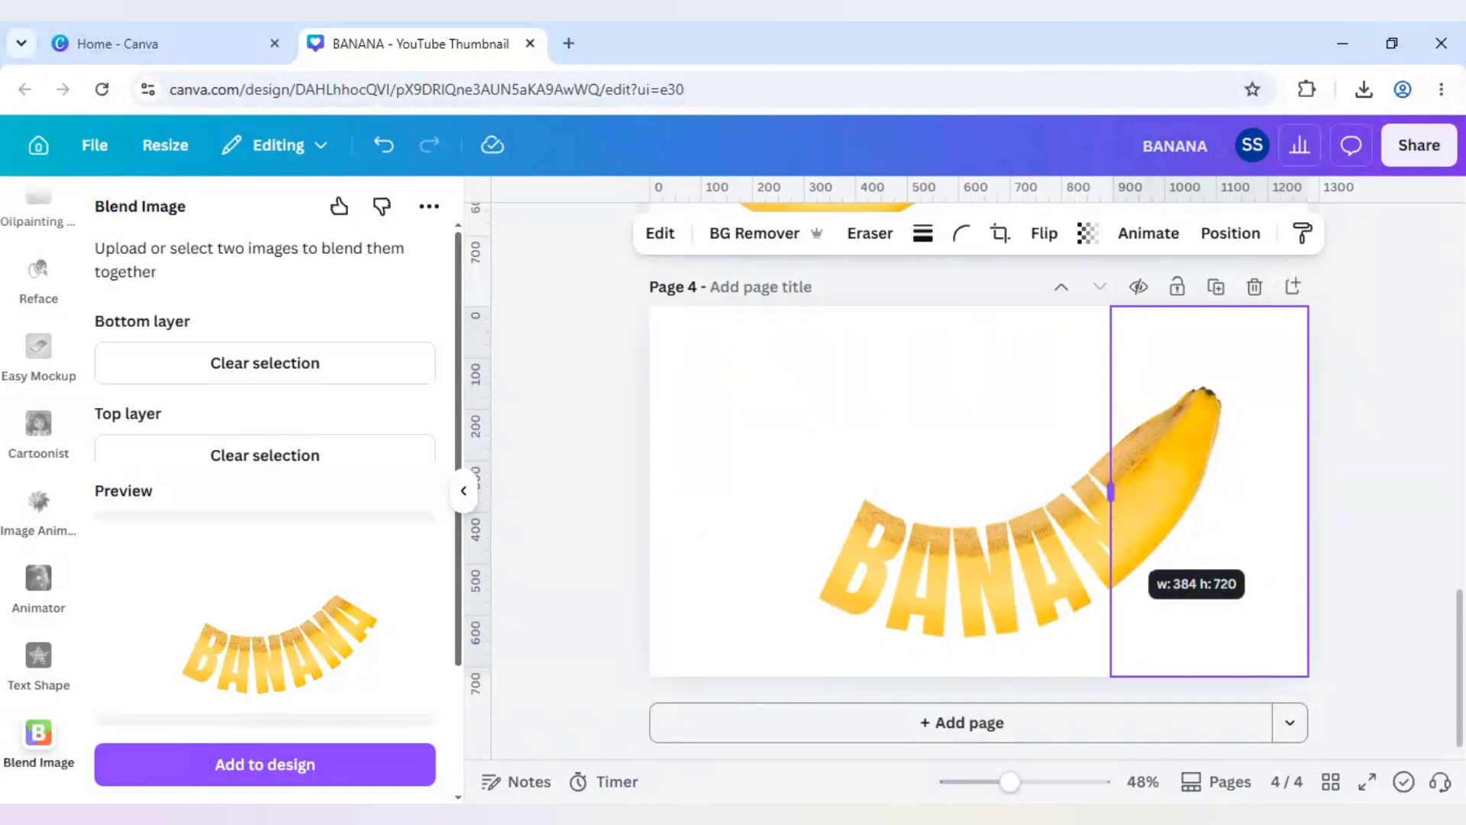
mouse_move(1114, 531)
mouse_down()
mouse_move(1152, 550)
mouse_move(1115, 554)
mouse_up()
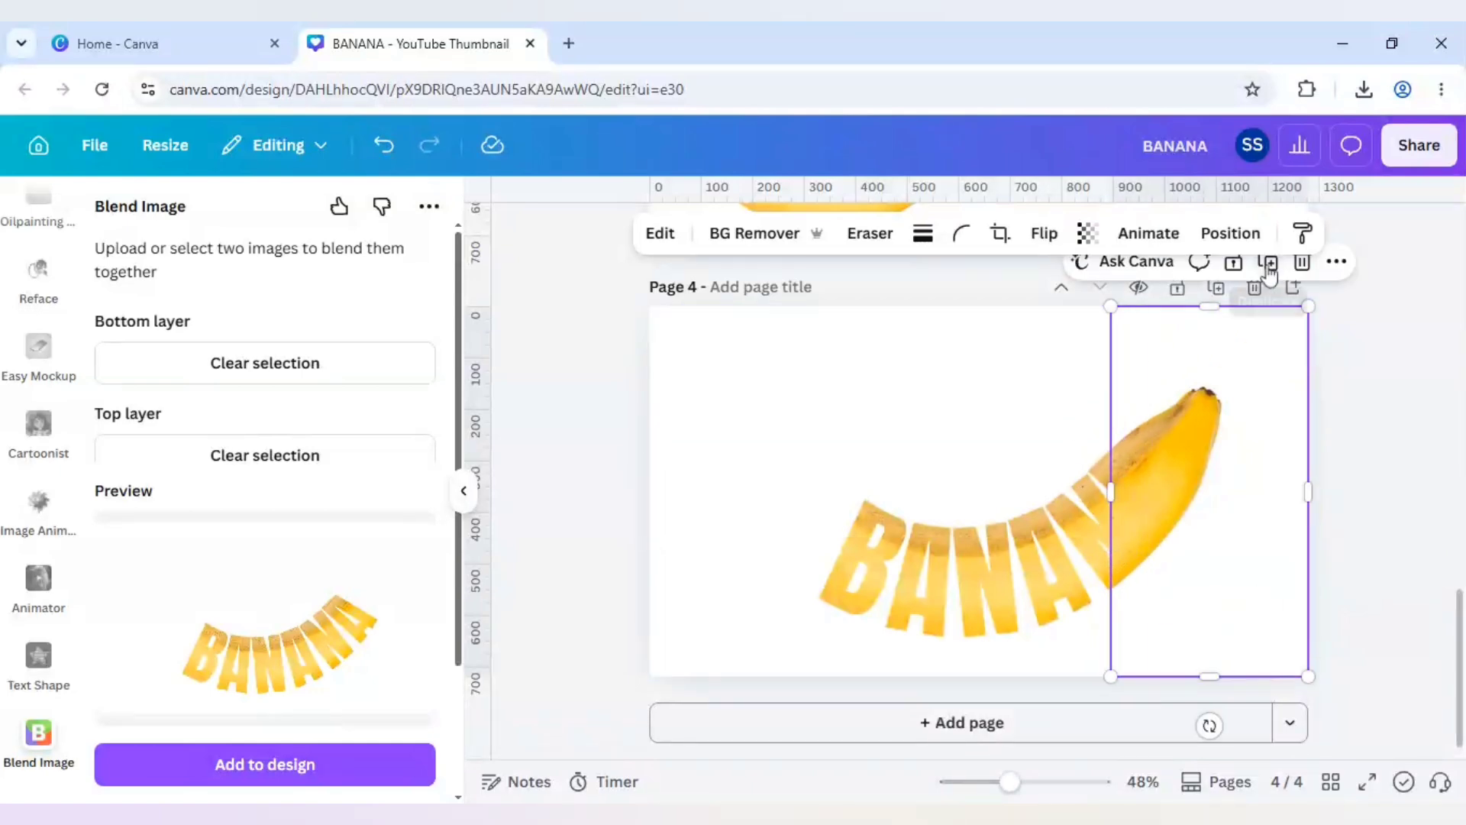
mouse_move(1217, 458)
mouse_down()
mouse_move(1201, 435)
mouse_move(1211, 447)
mouse_up()
drag(1109, 486, 728, 494)
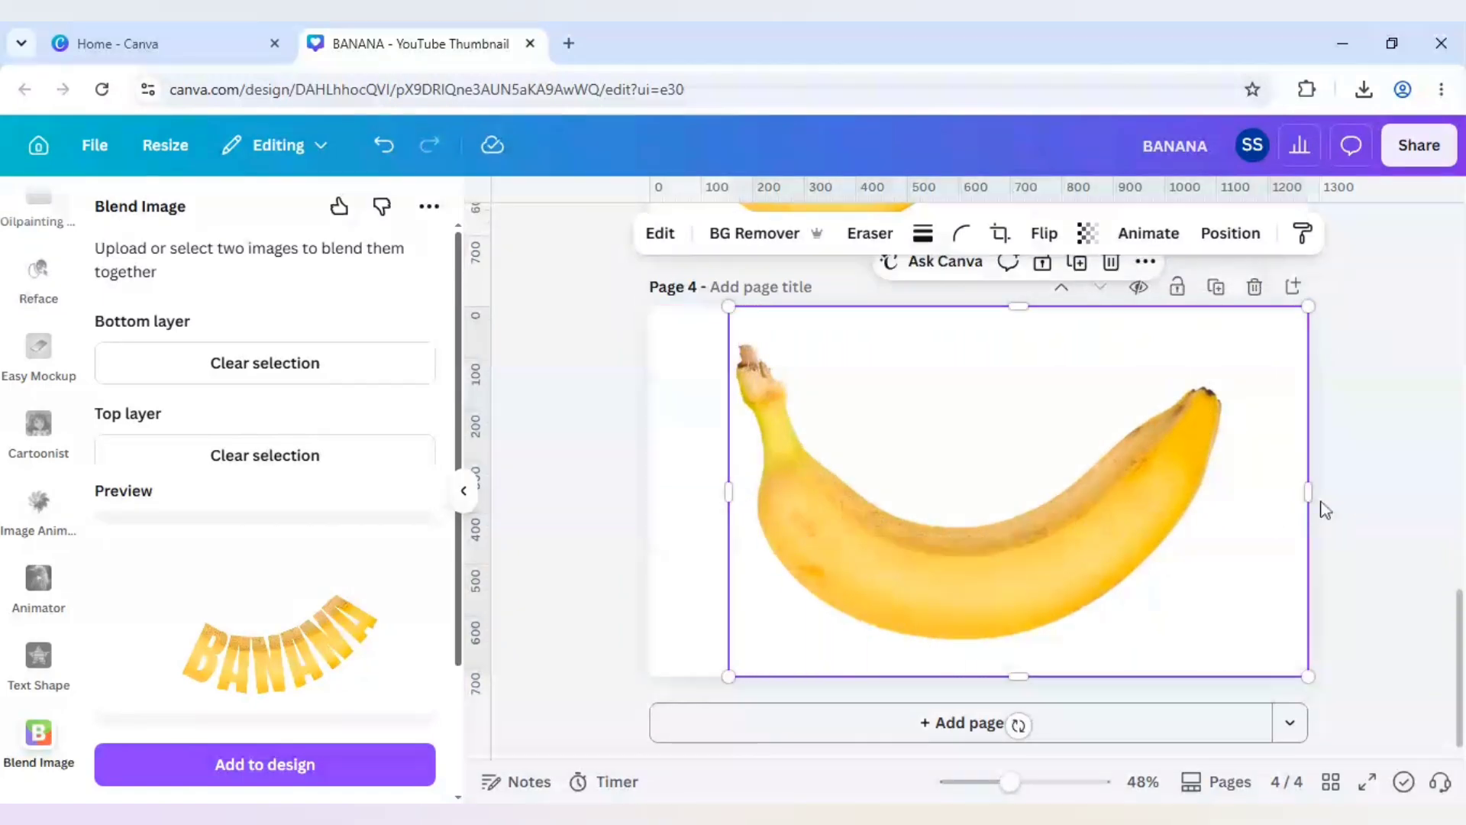
drag(1309, 493, 875, 541)
click(586, 488)
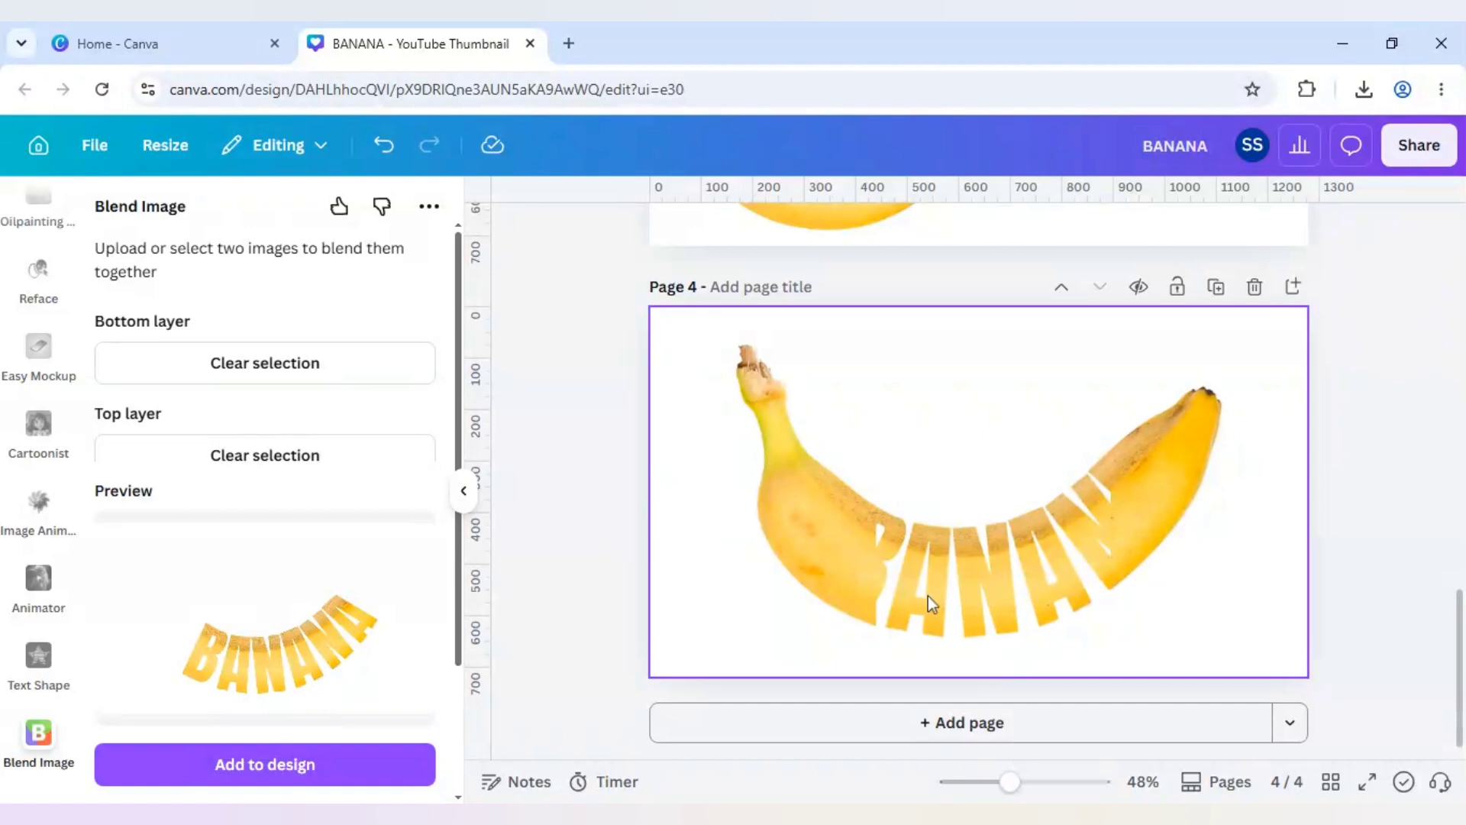
Bring the blended lettering to the top of the layer order and remove the background of the banana's tip piece.
click(937, 564)
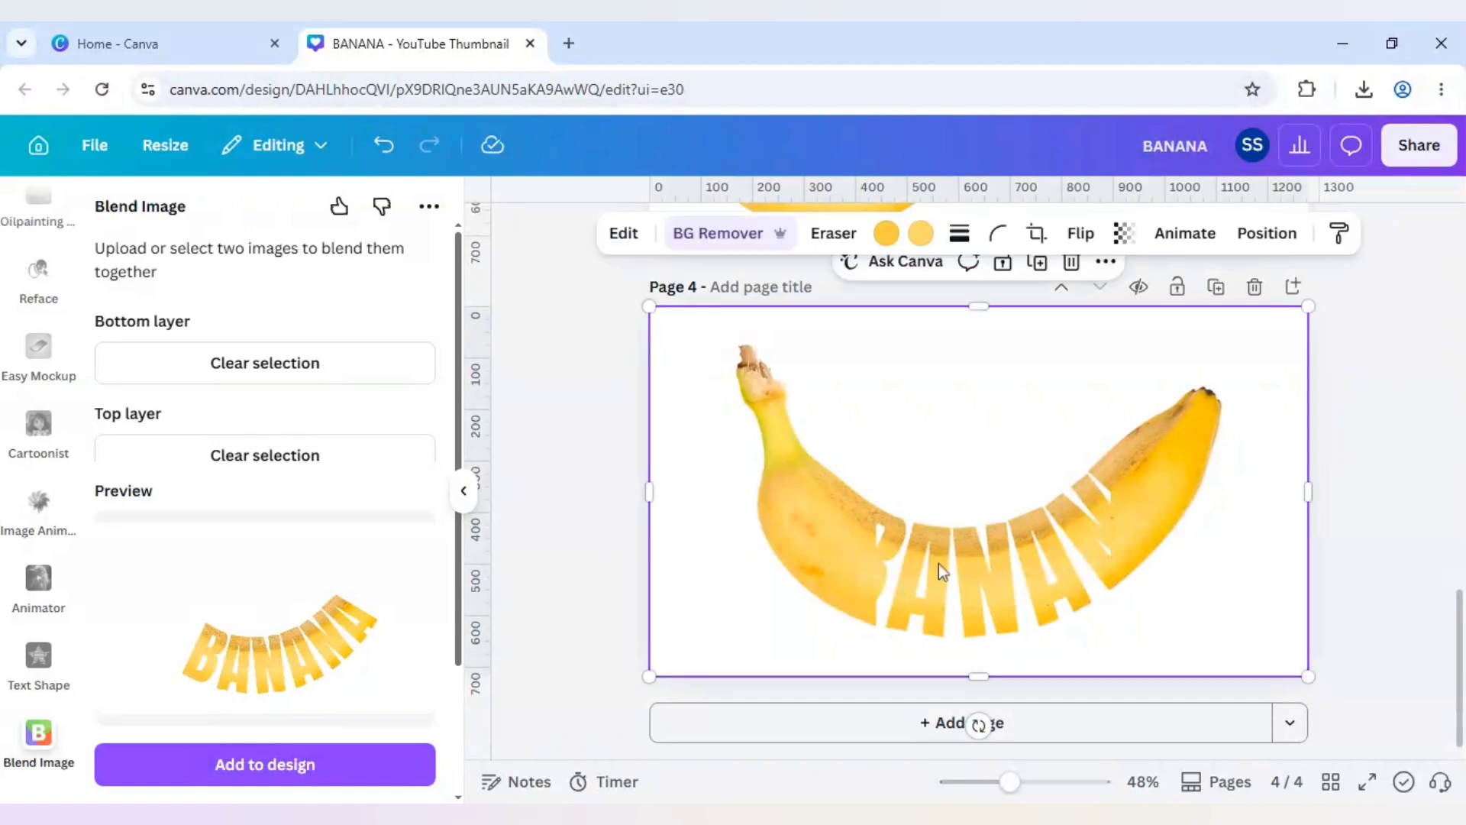
right_click(938, 563)
mouse_move(1020, 378)
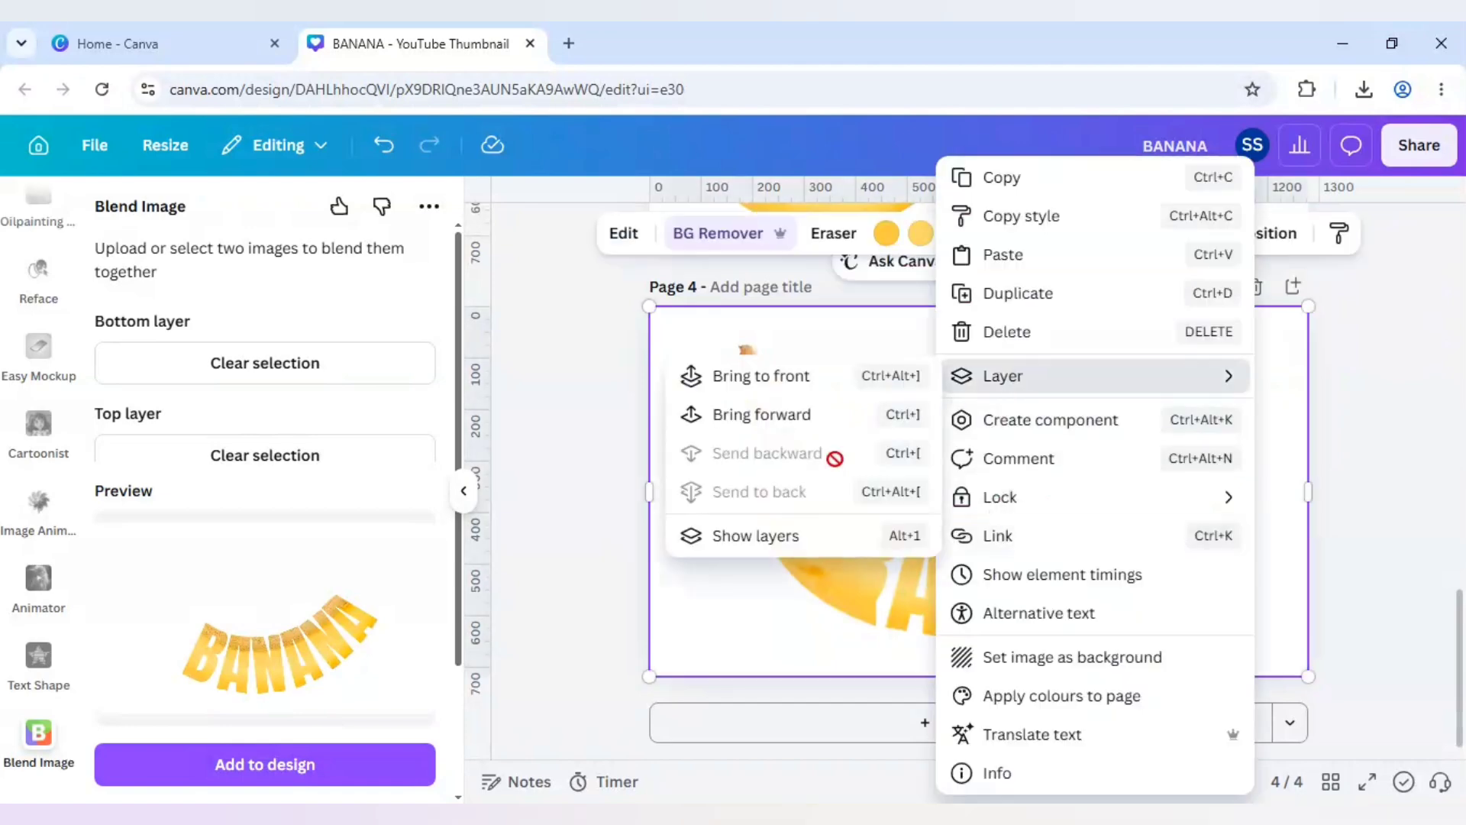
click(795, 535)
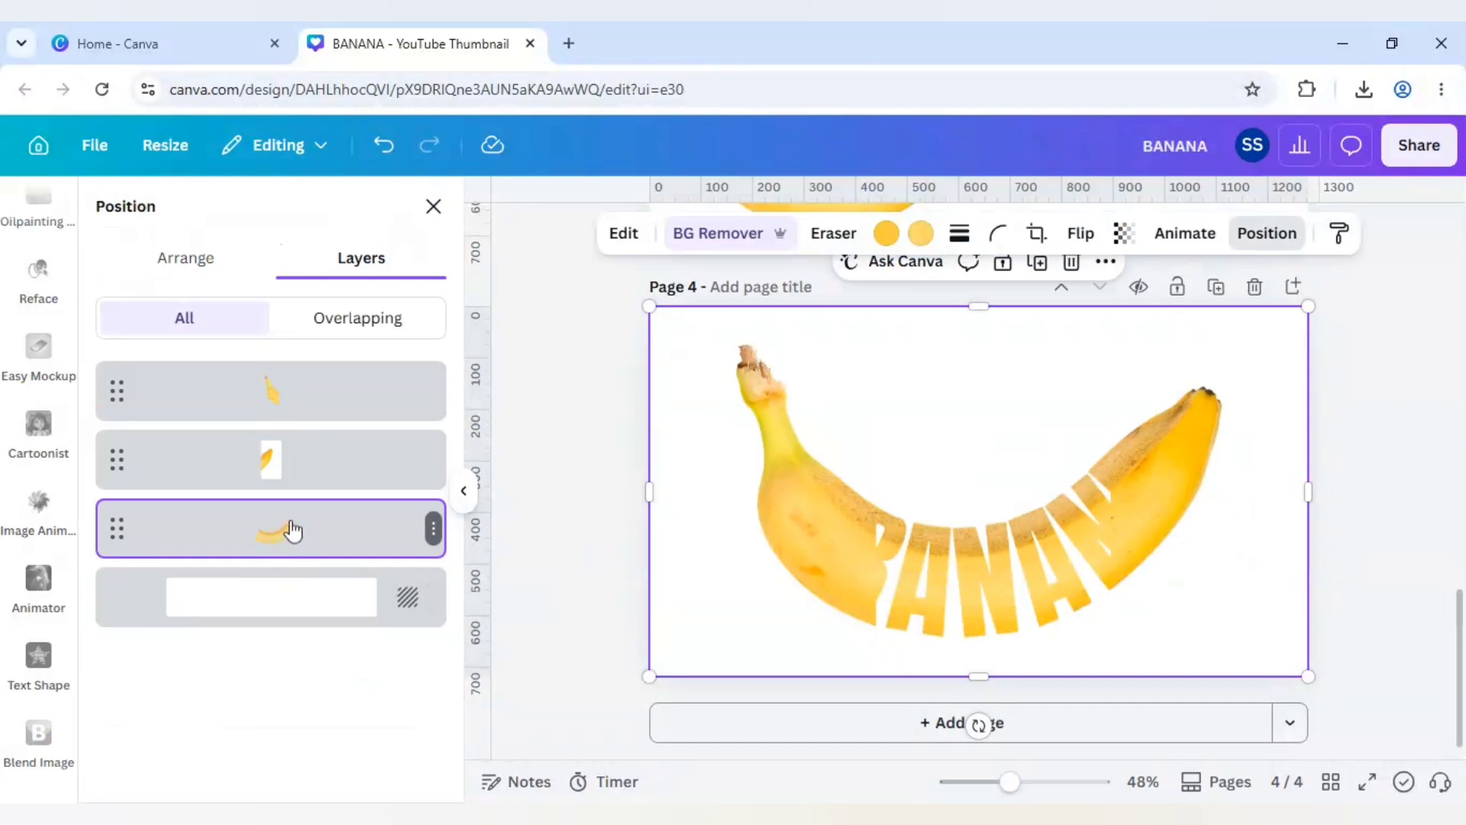
drag(288, 527, 306, 385)
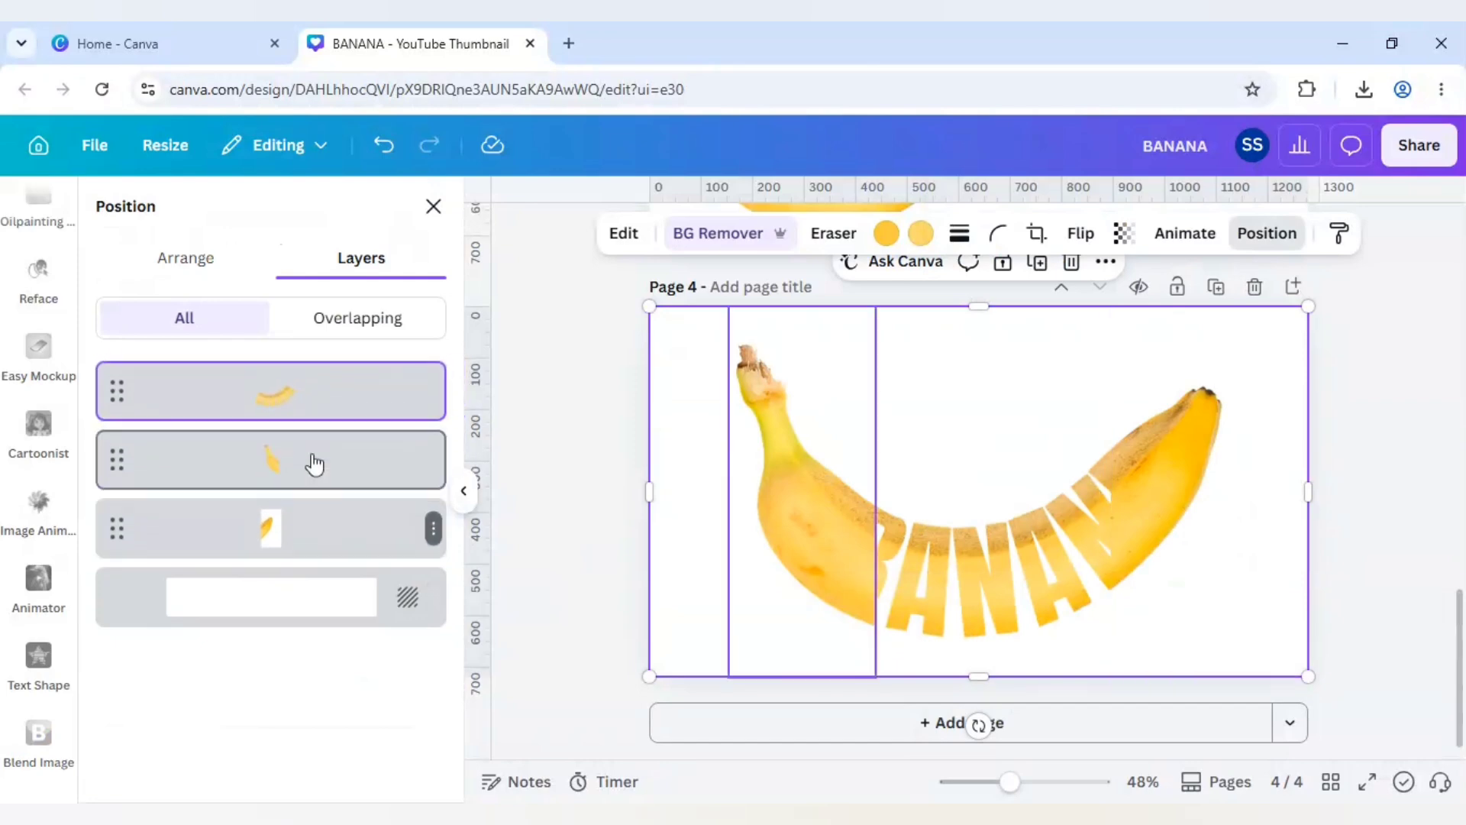
click(301, 538)
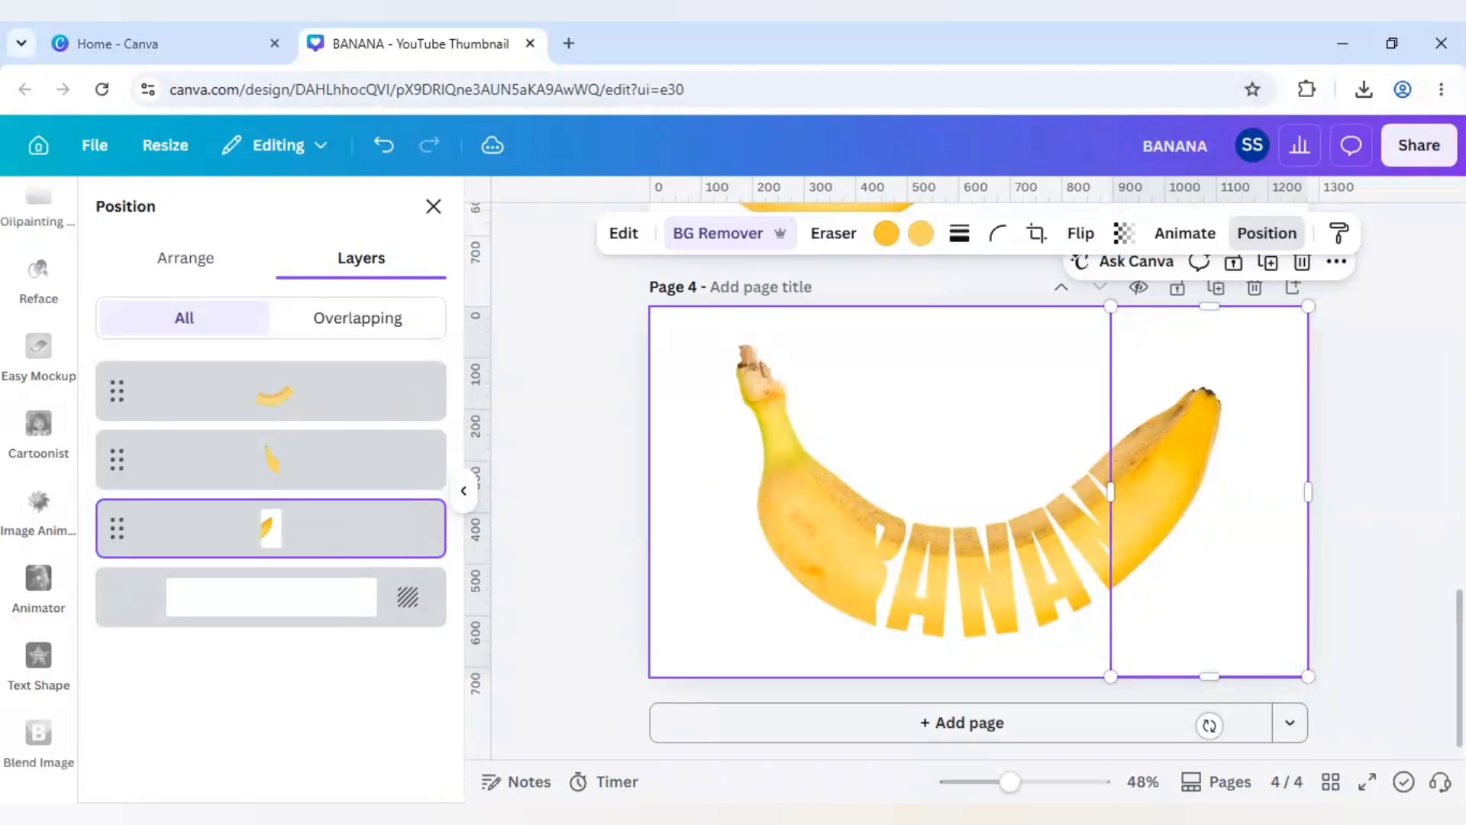
click(1384, 517)
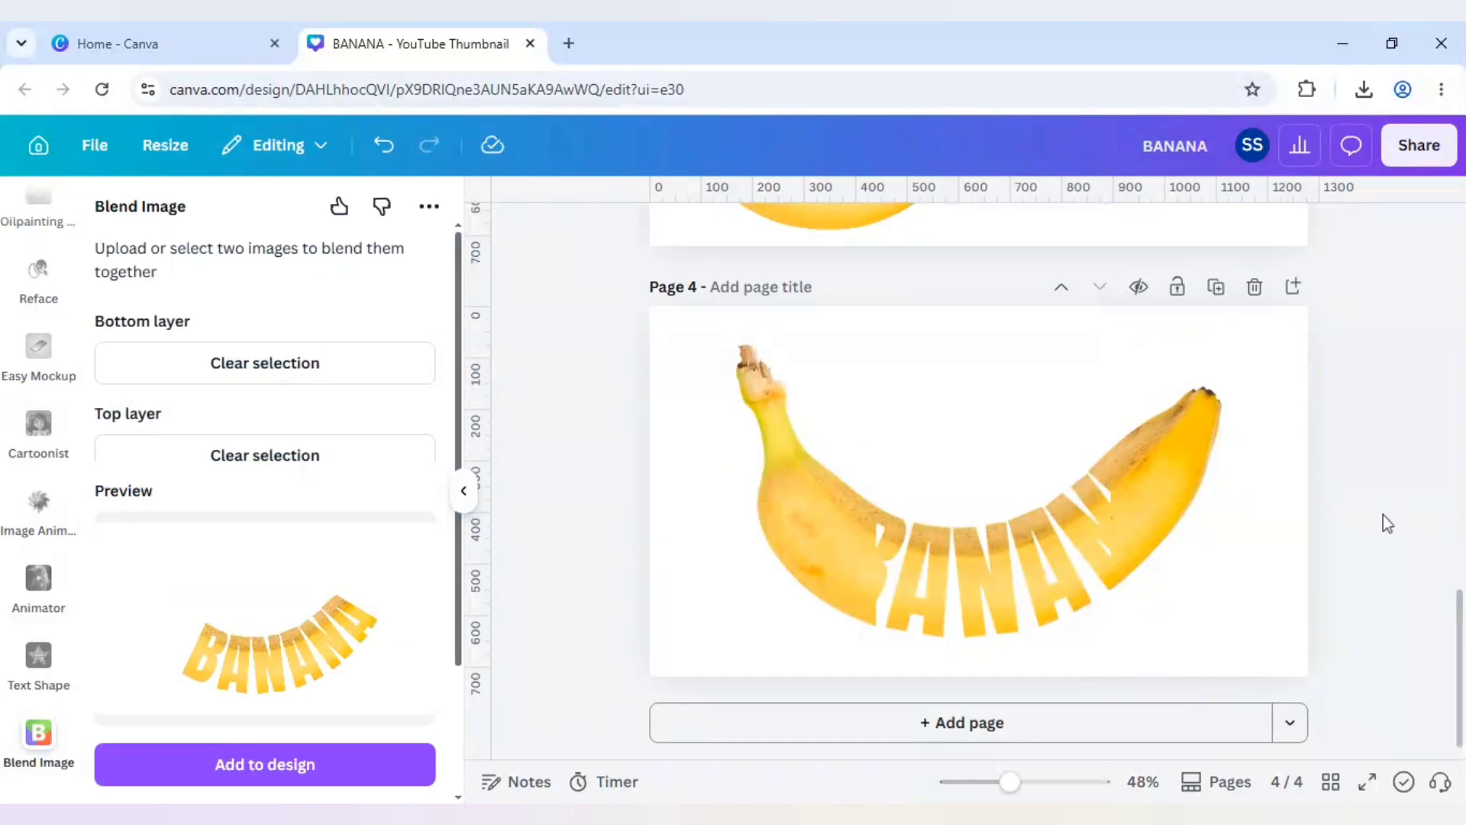
Add a square shape to page 4 and fill it with white.
click(1273, 513)
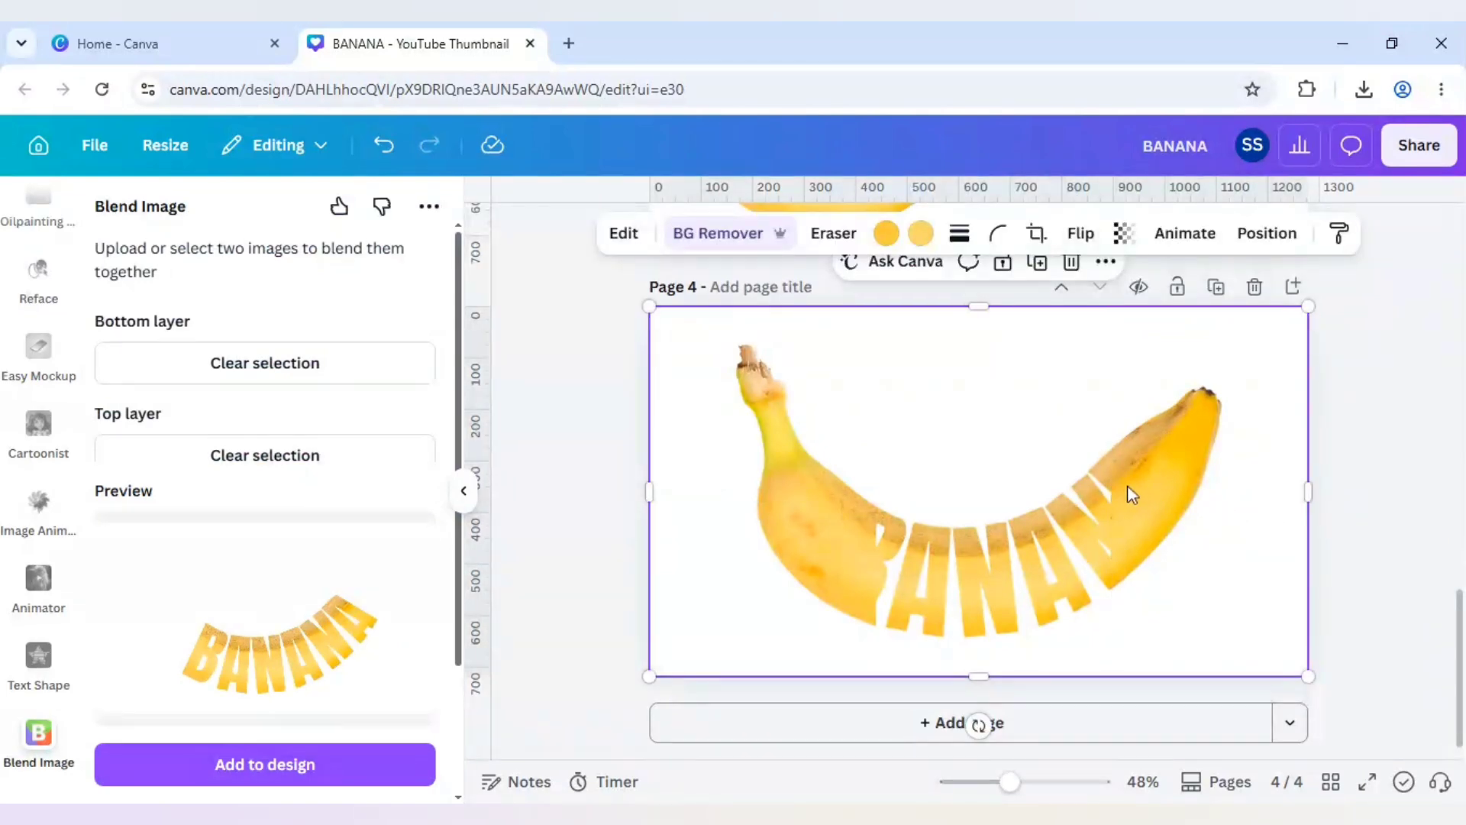
key(r)
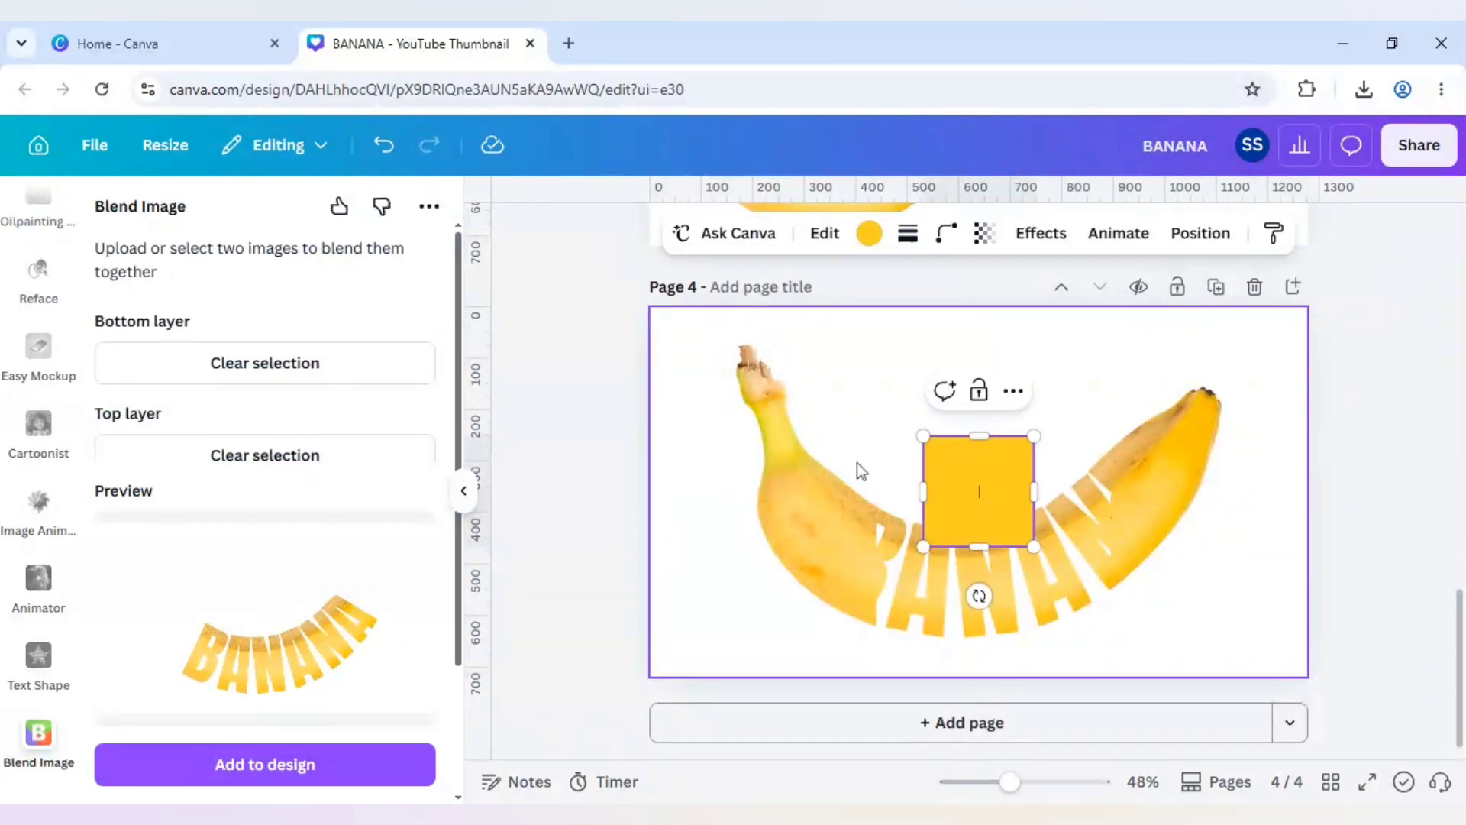
click(857, 464)
click(947, 482)
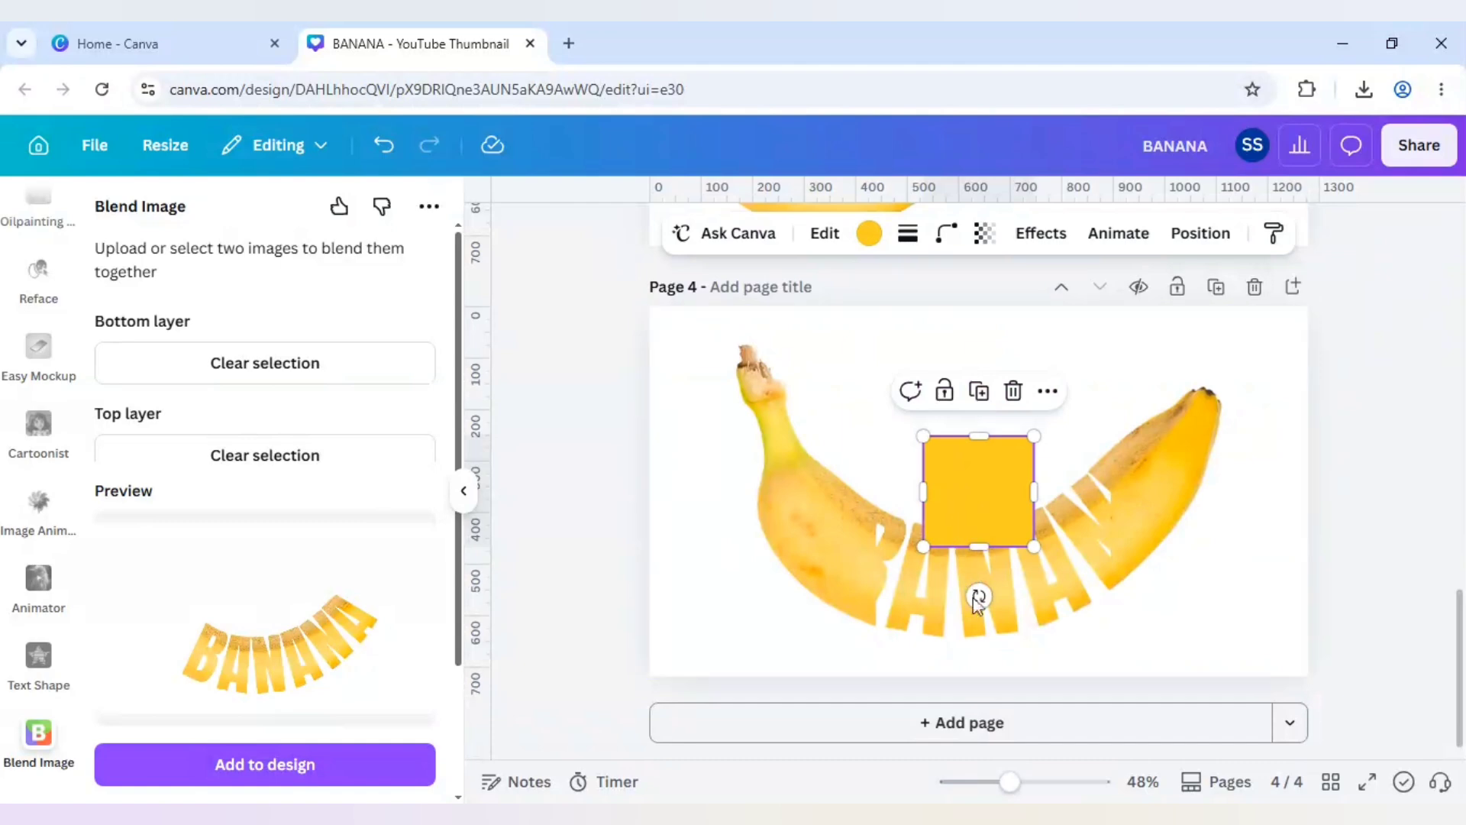
click(869, 234)
scroll(397, 611, down, 3)
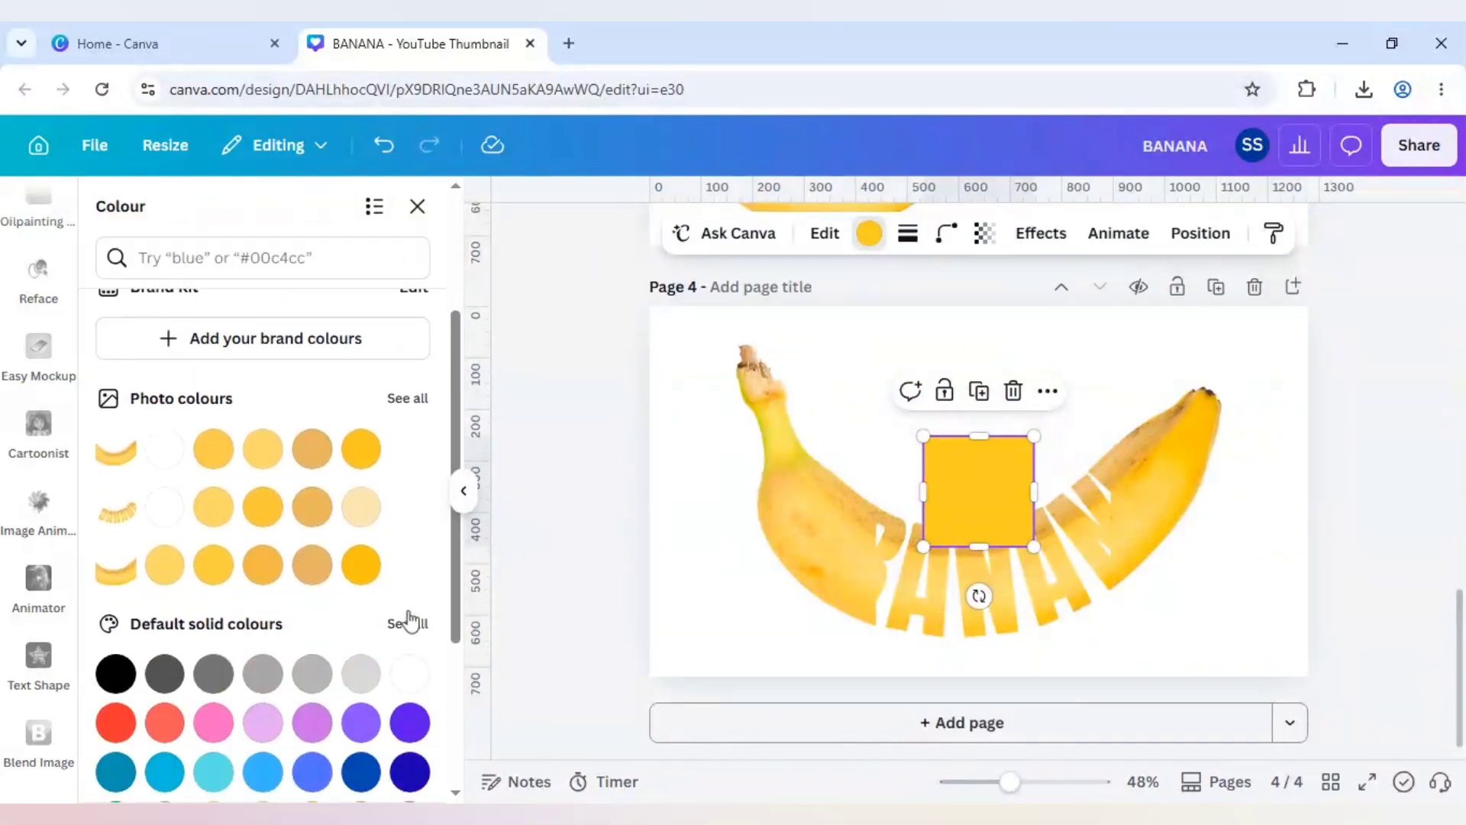
click(417, 673)
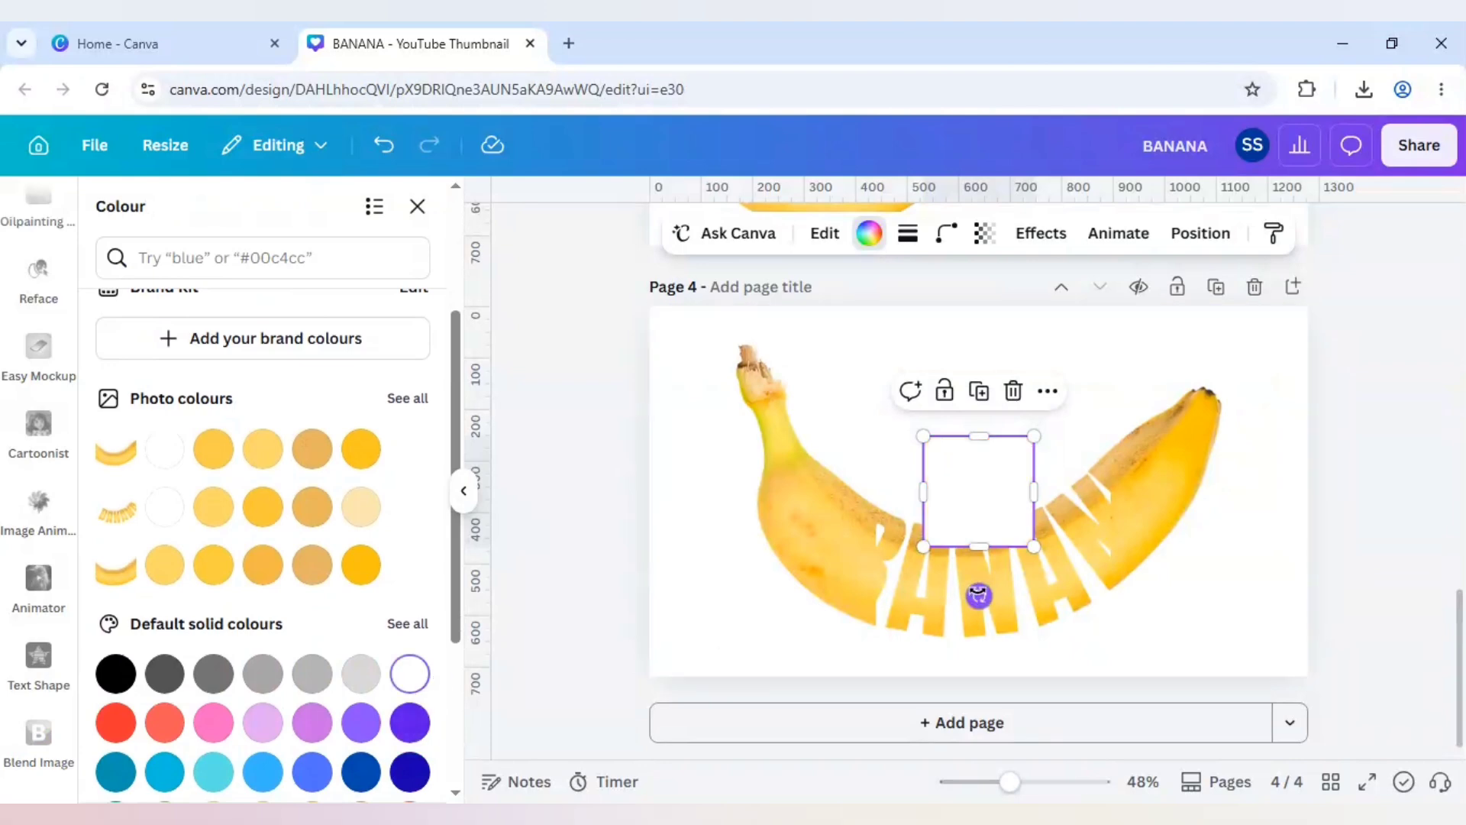
Tilt the white square to match the letter B, move it over the B area, and place it directly behind the lettering layer.
drag(979, 595, 942, 590)
drag(975, 492, 901, 566)
right_click(901, 567)
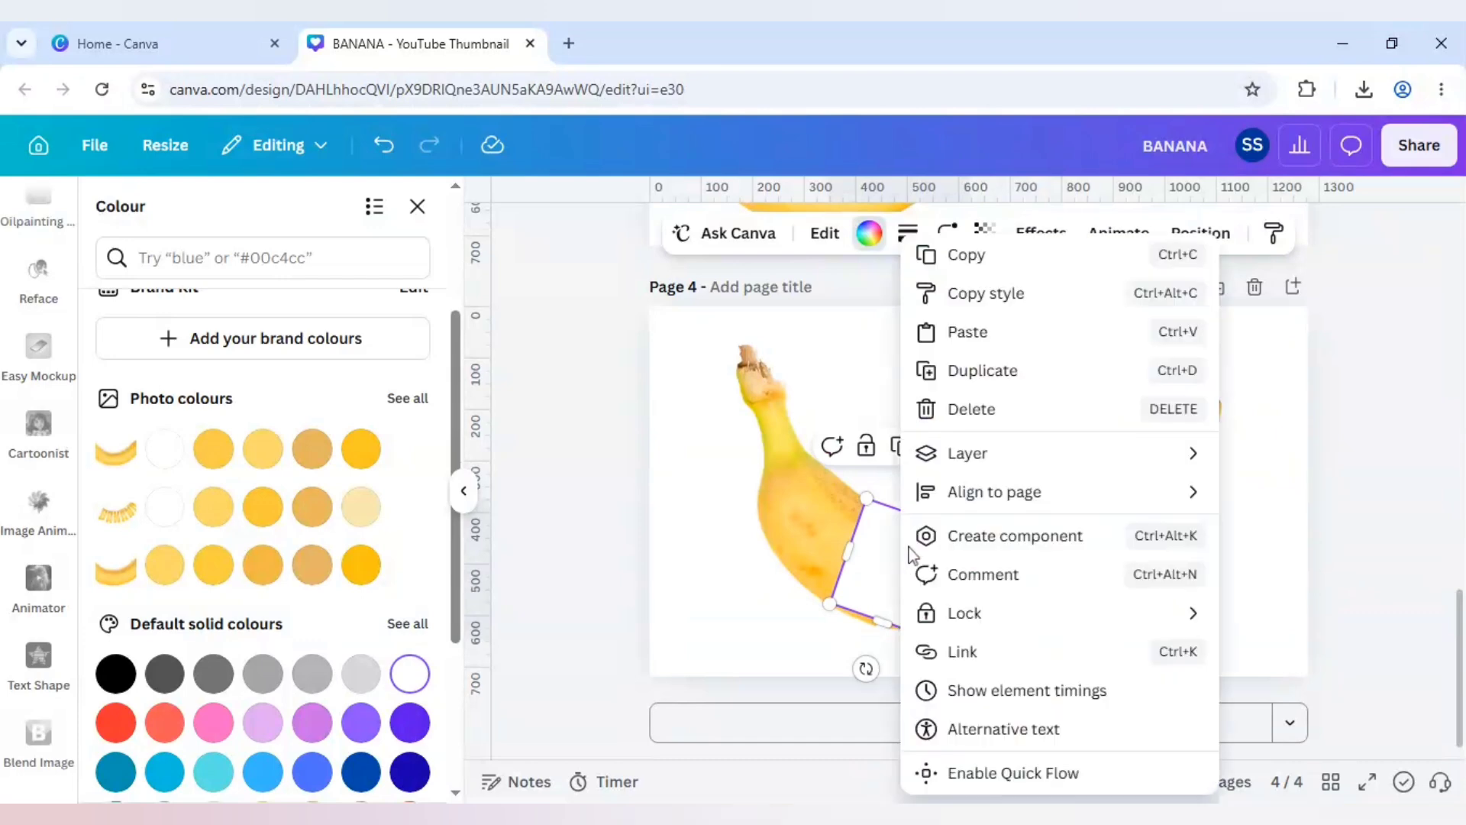
mouse_move(966, 458)
click(745, 619)
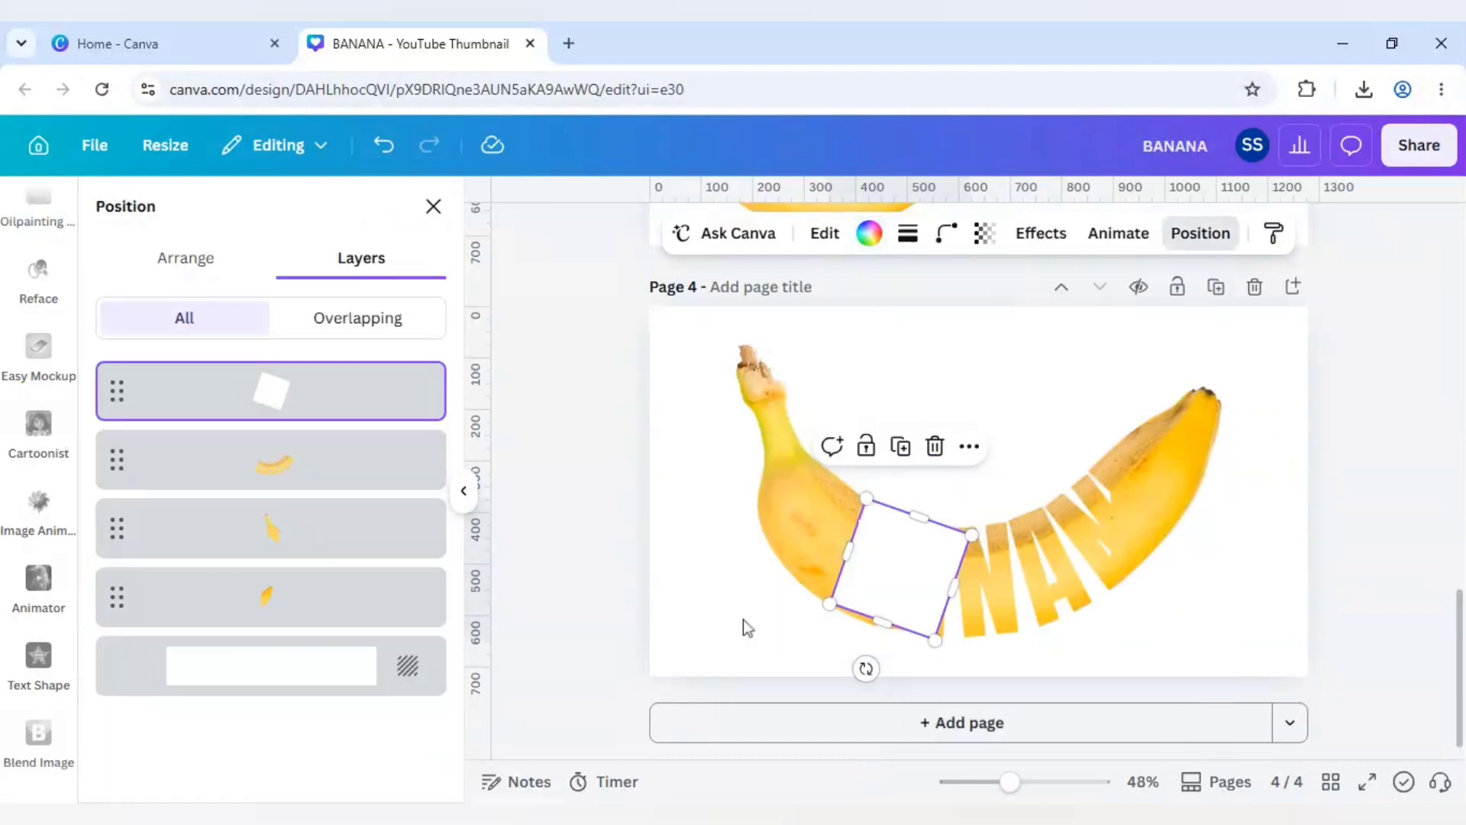
drag(288, 409, 296, 496)
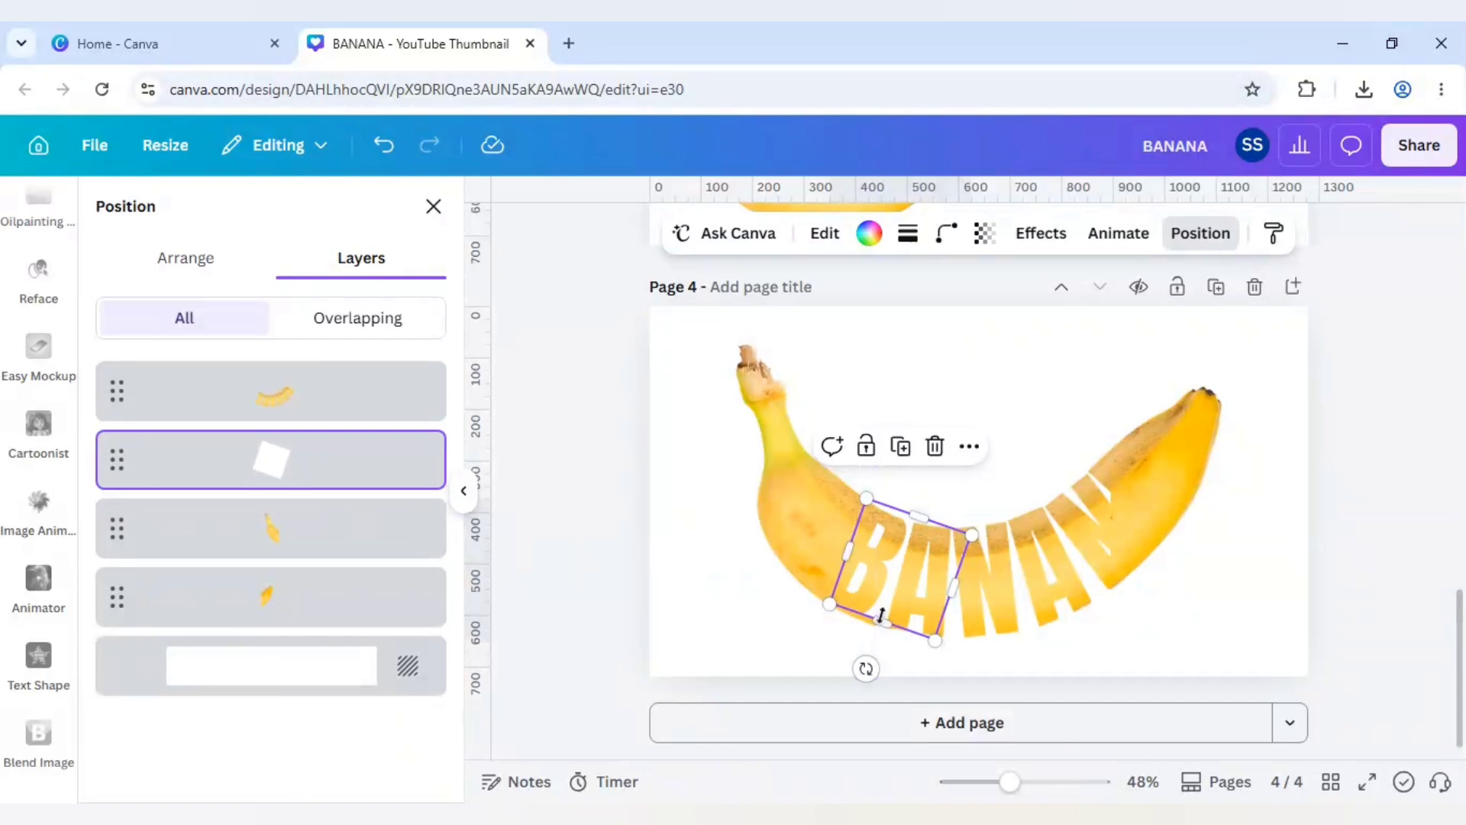
Stretch the tilted white shape at both its lower and upper edges so it extends past the letters BA.
drag(882, 615, 877, 643)
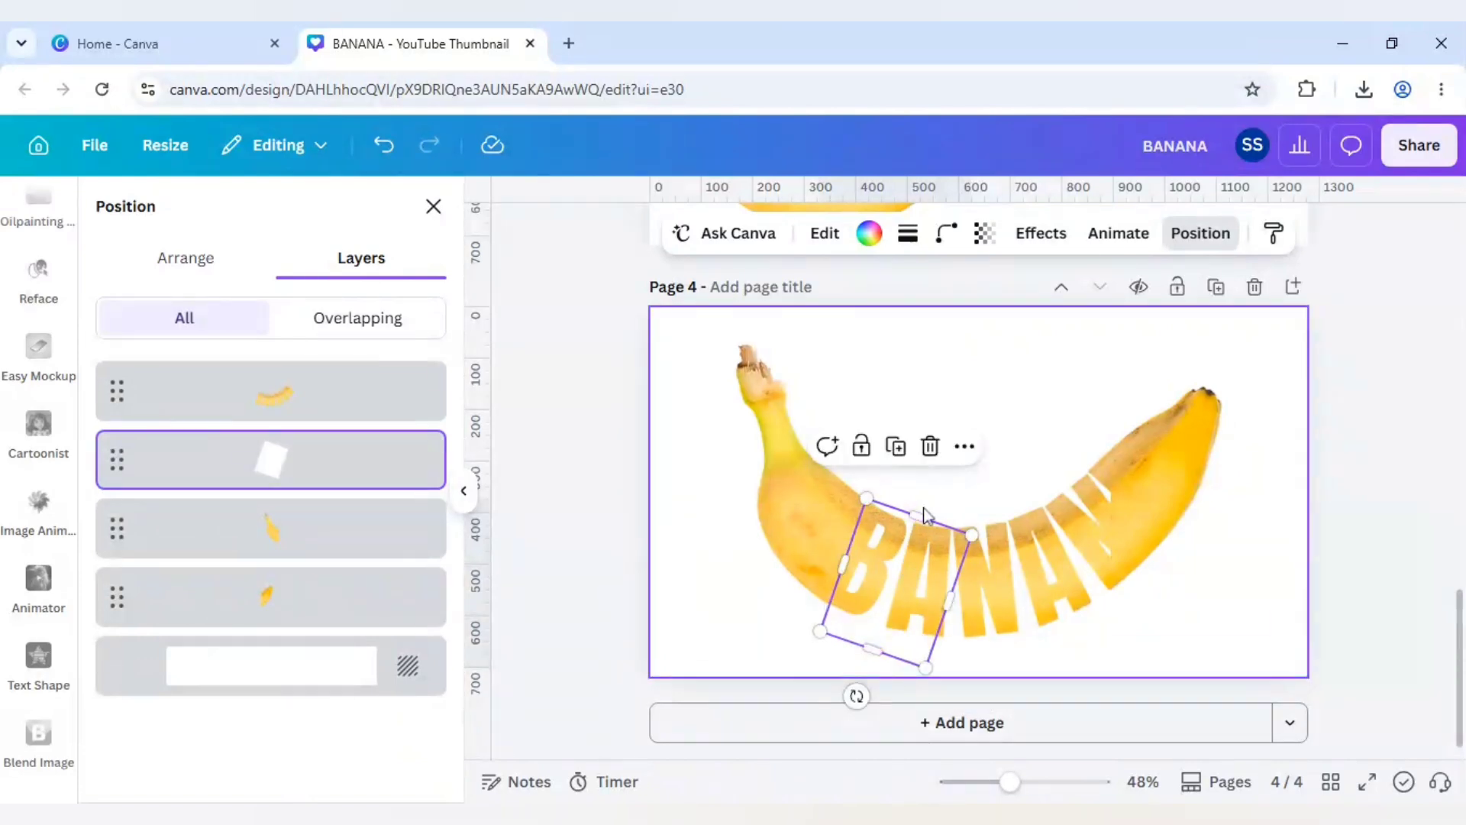
drag(923, 510, 921, 506)
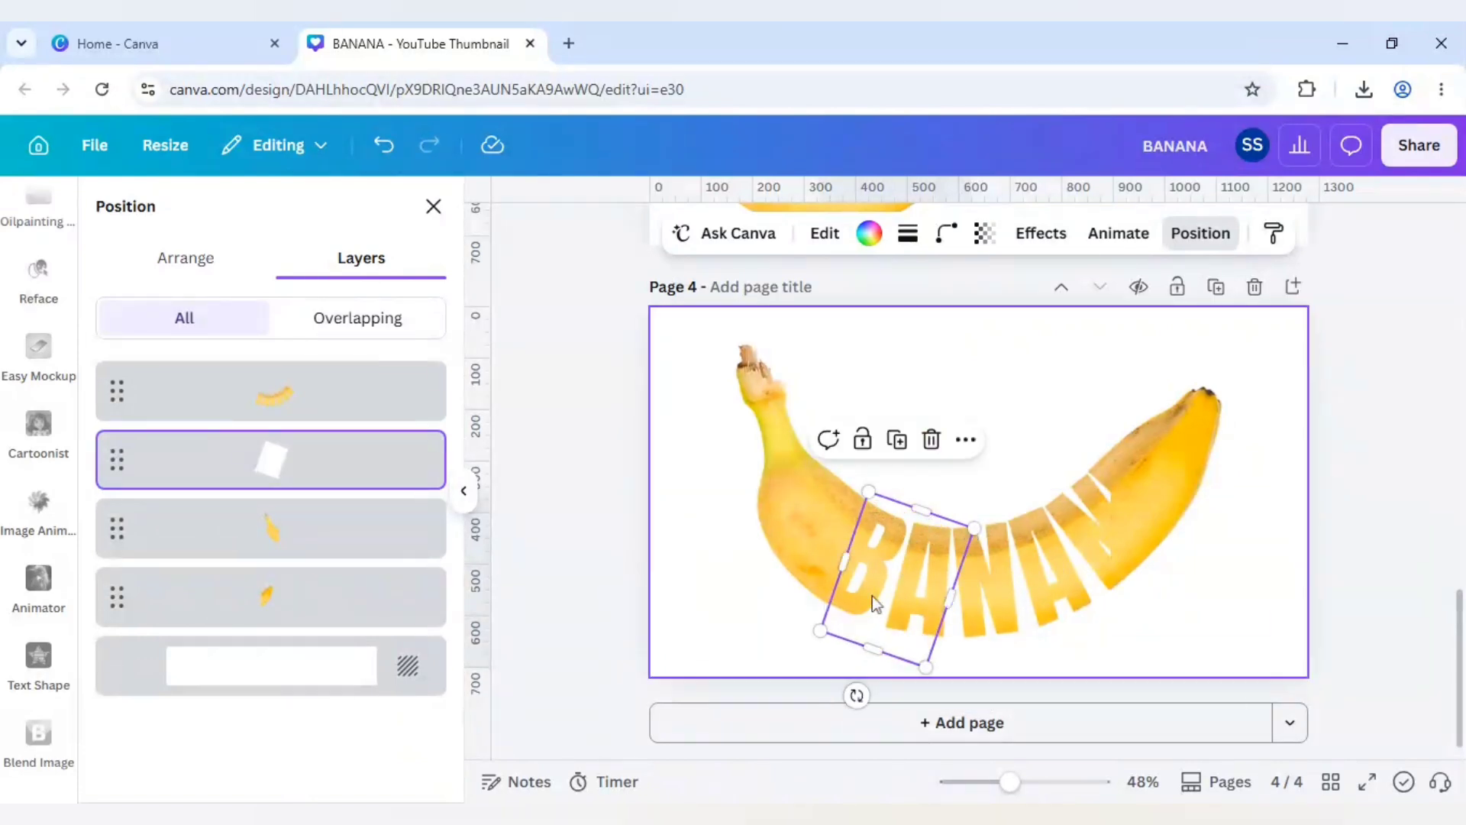
Duplicate the white shape, rotate the copy to follow the final A, move it over that letter, and layer it directly above the banana's tip piece.
click(898, 450)
drag(915, 564, 1081, 549)
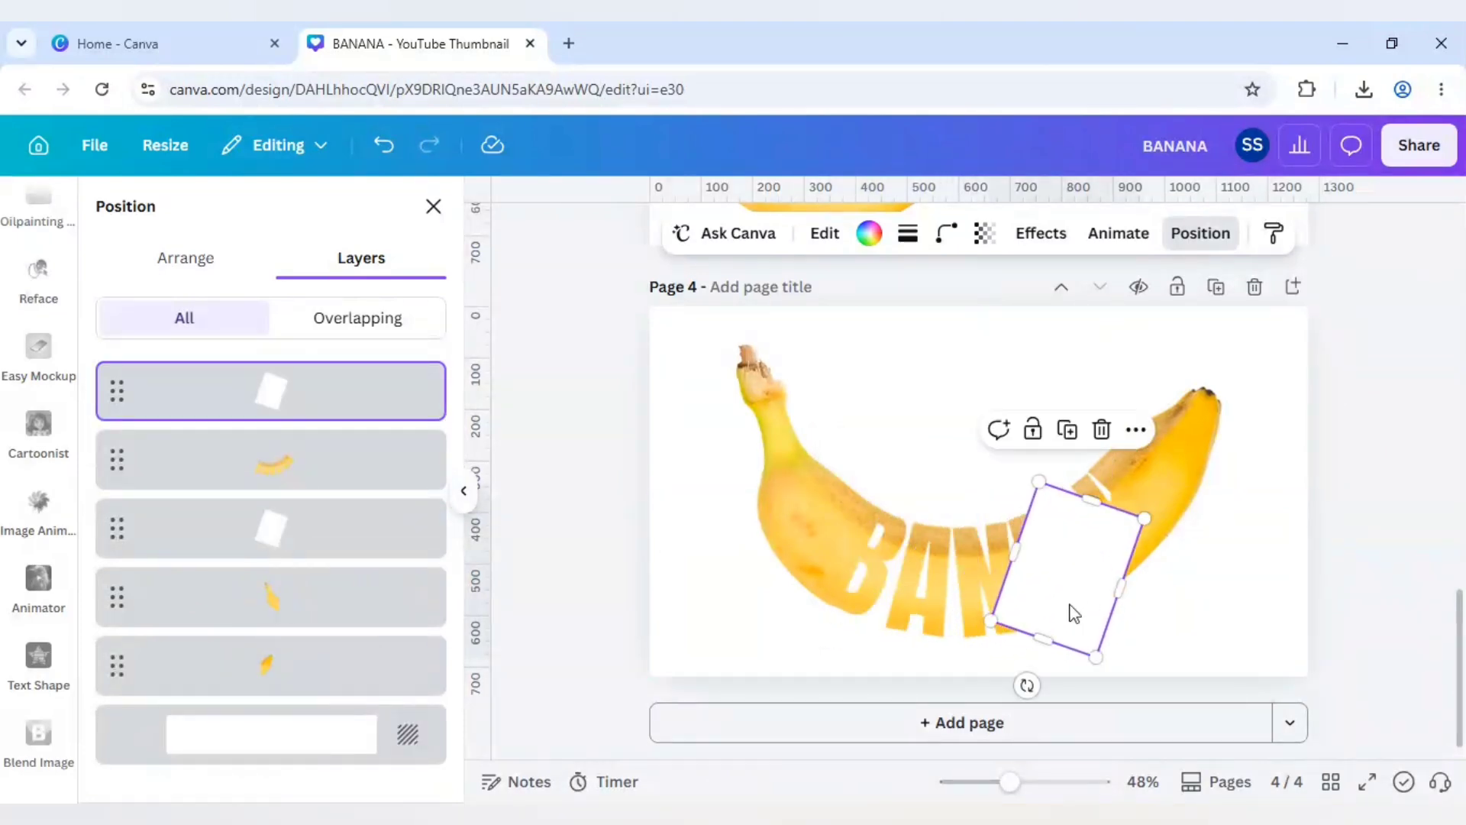
drag(1027, 685, 1137, 669)
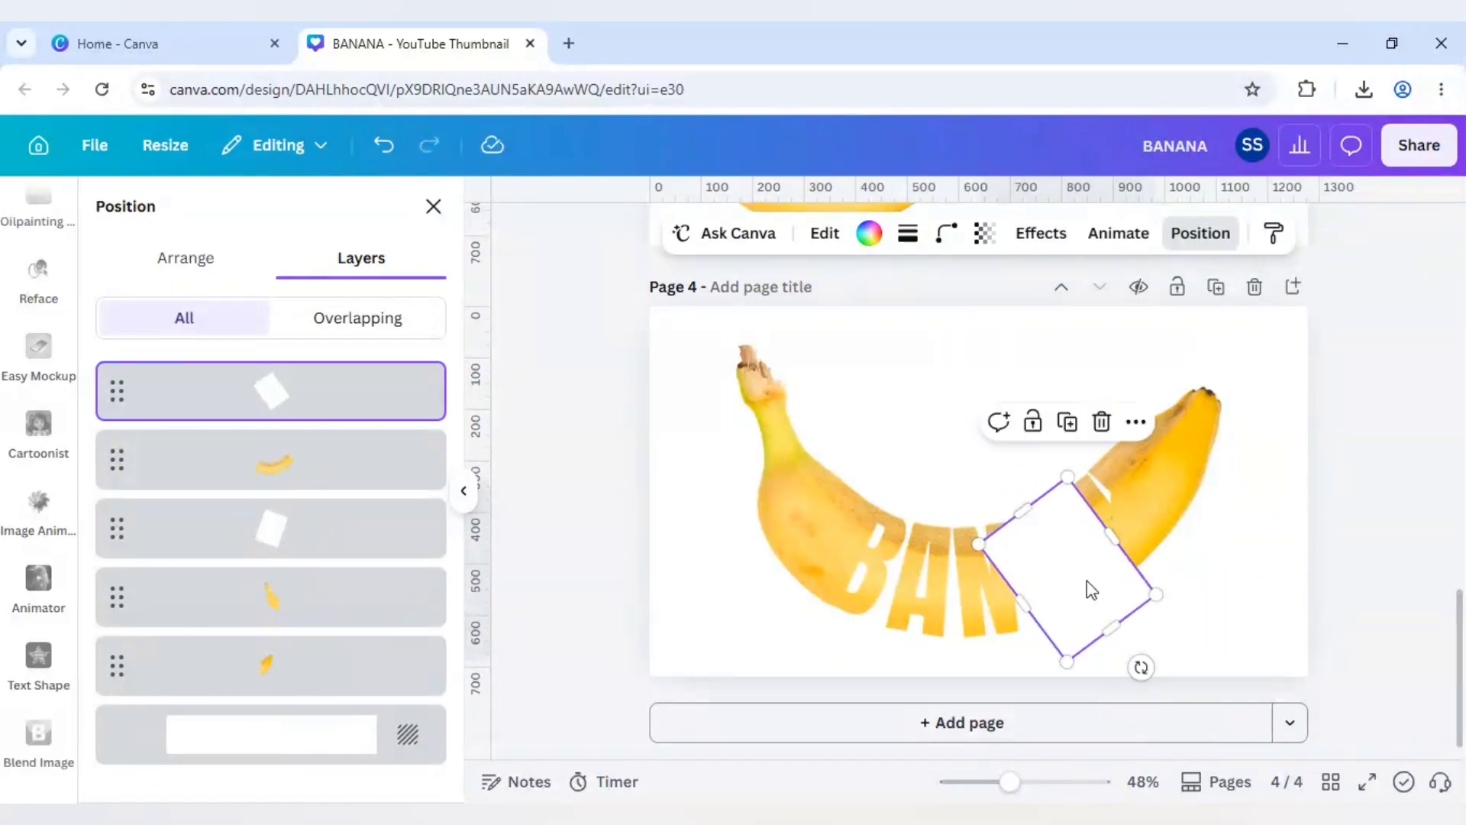
drag(1087, 581, 1164, 502)
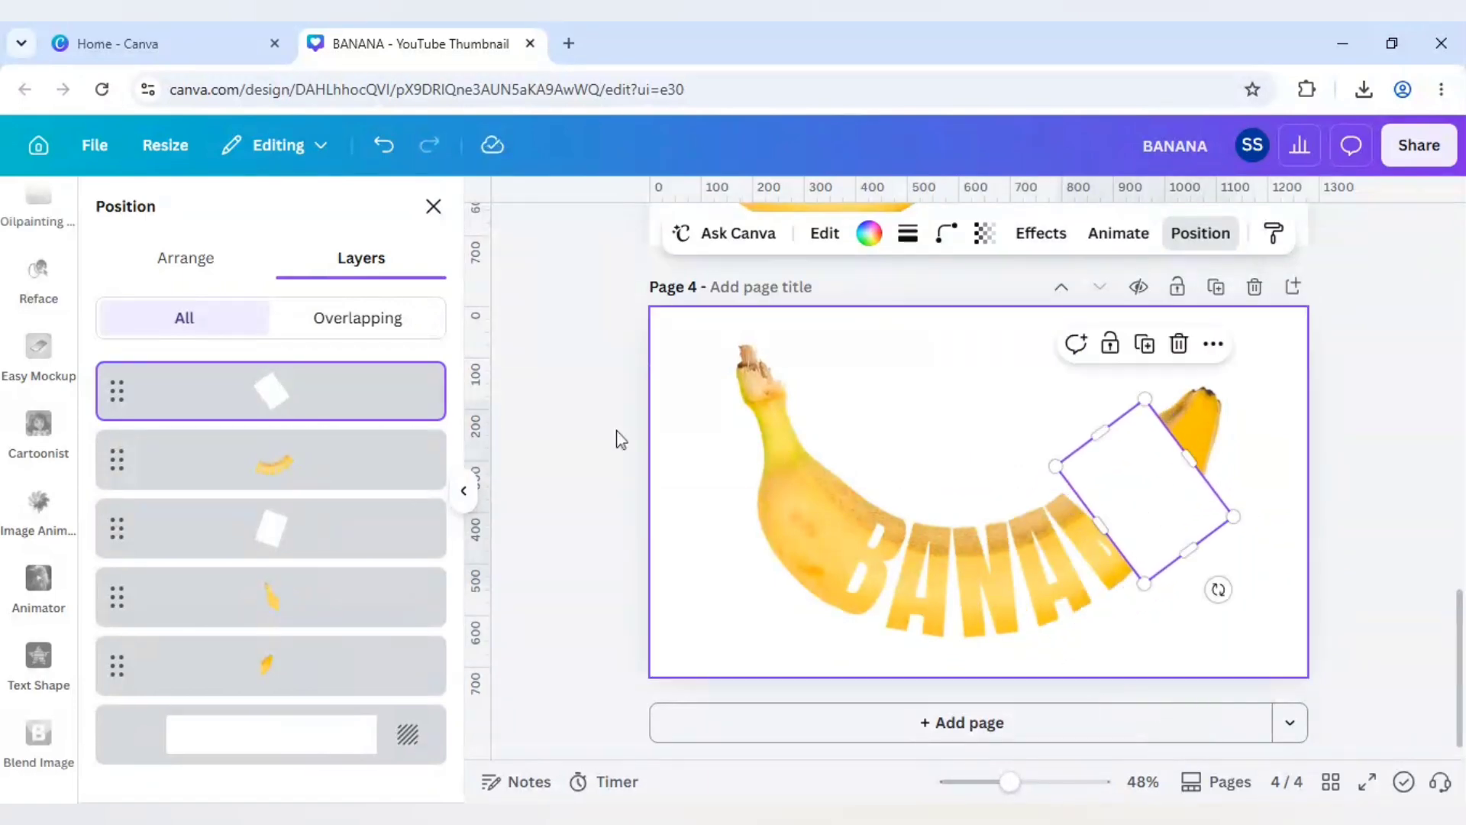
drag(345, 399, 352, 626)
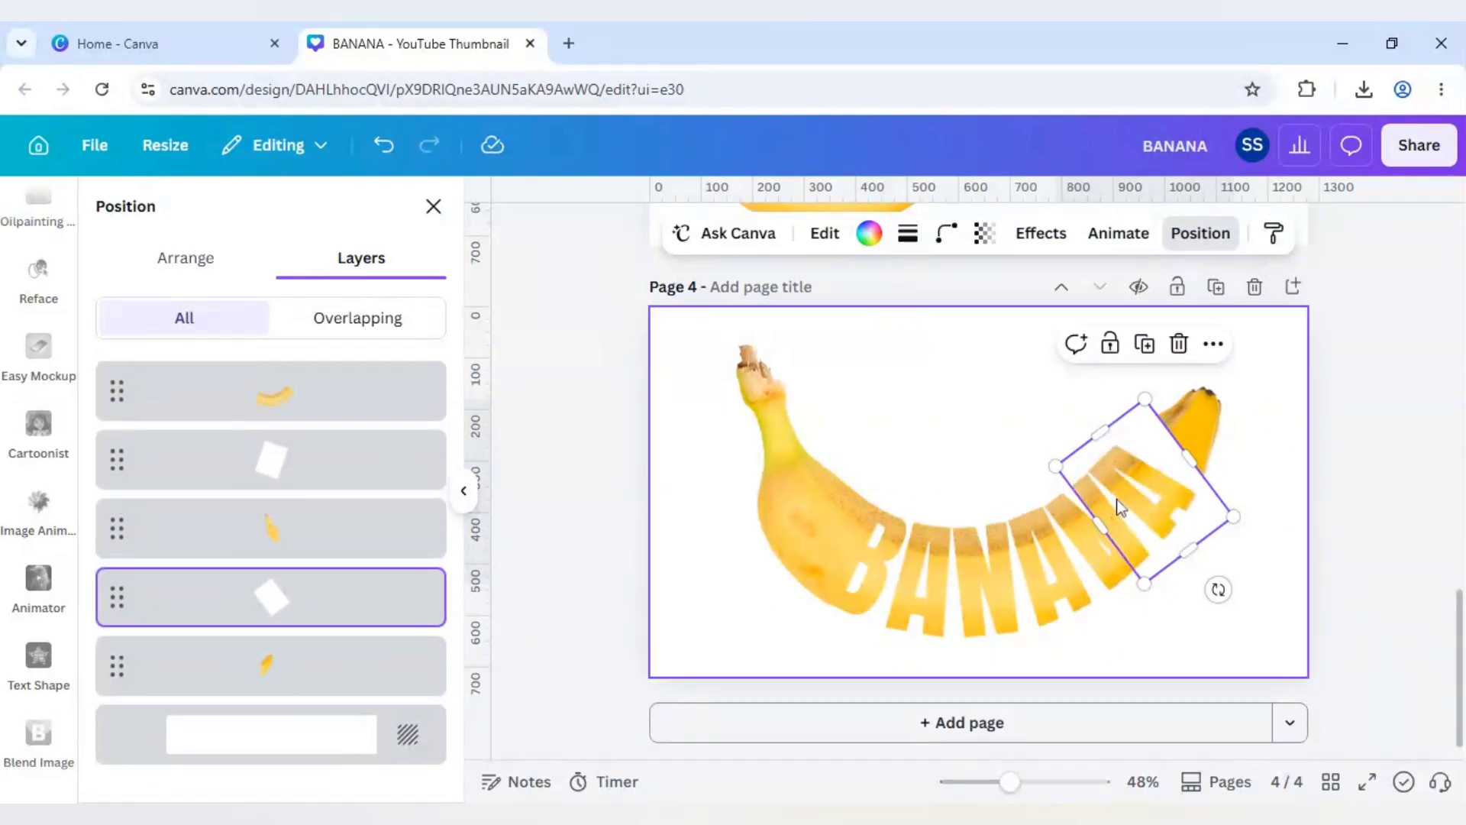
Fine-tune the copied white shape's tilt, position and edges so it masks the tip piece behind the final letters NA.
drag(1218, 590, 1244, 565)
drag(1172, 443, 1153, 480)
click(1265, 505)
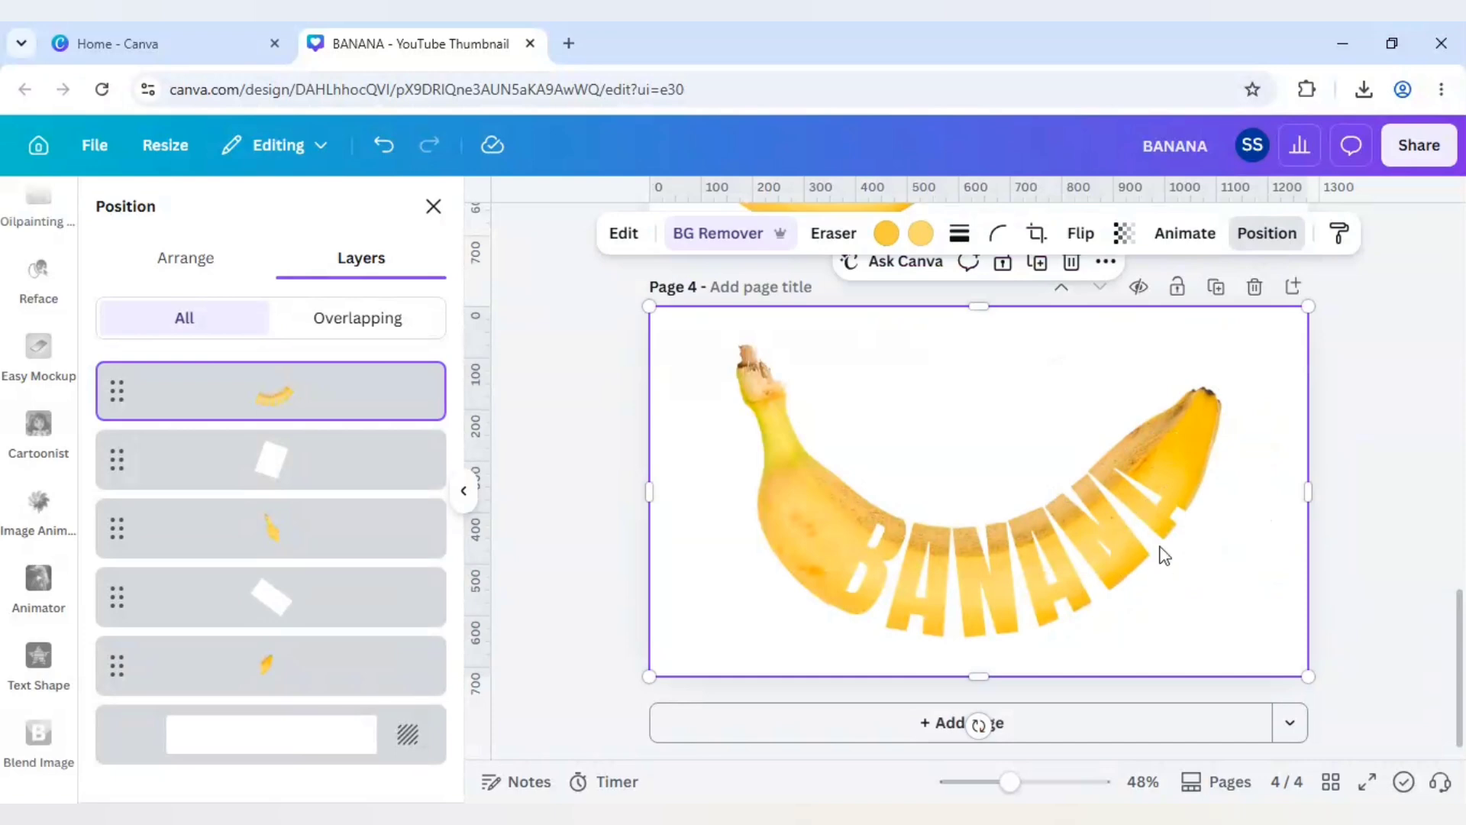
click(311, 596)
drag(1112, 548, 1083, 568)
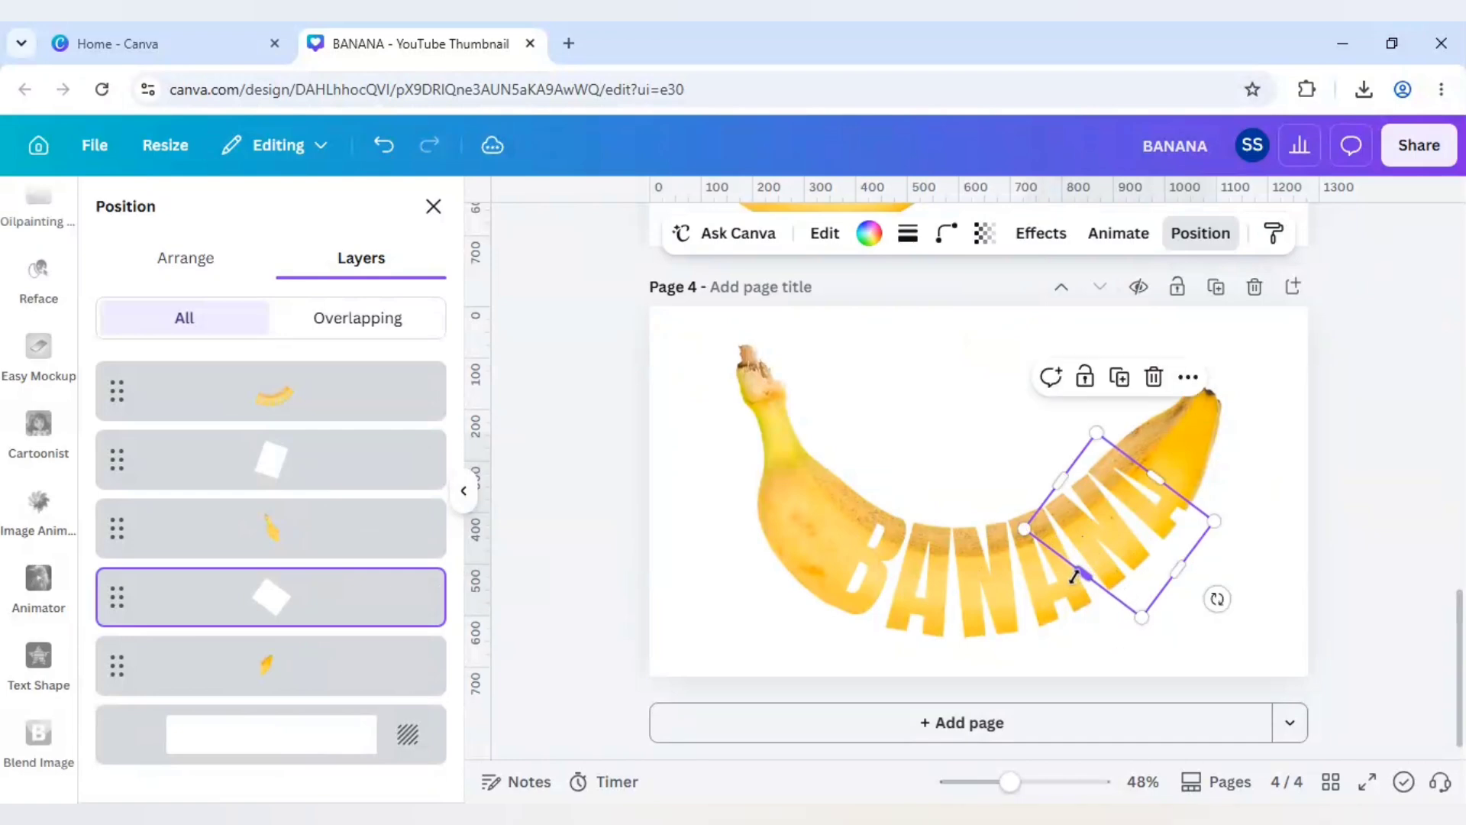
click(550, 488)
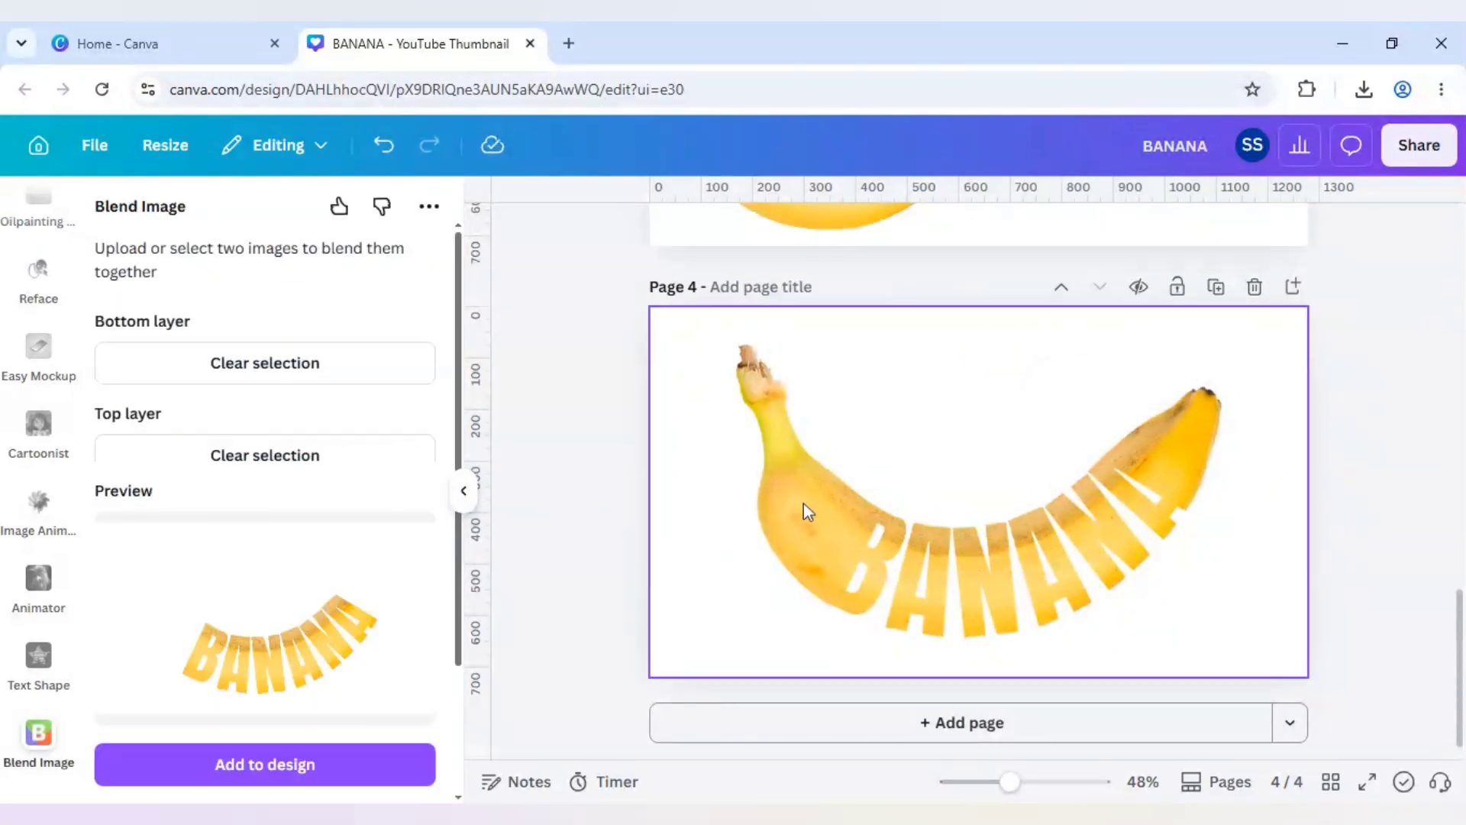